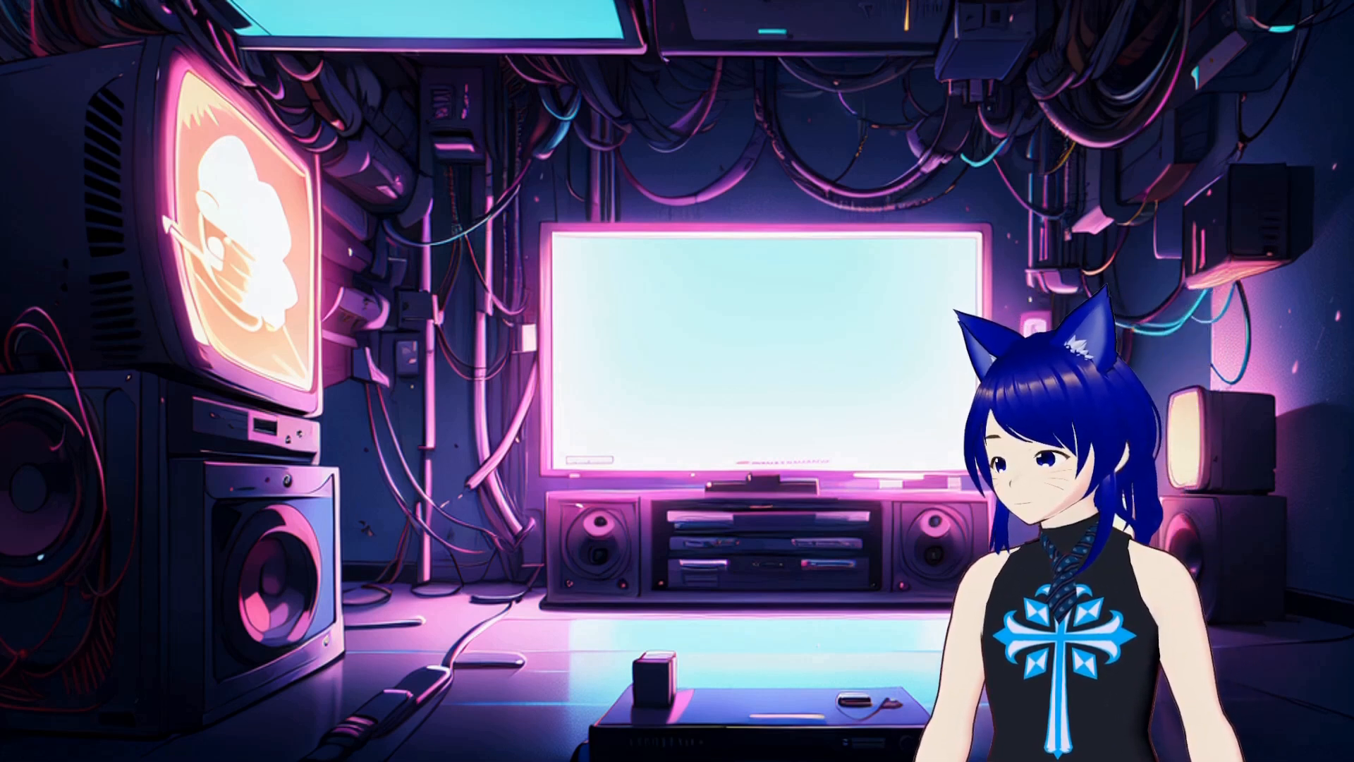
- Hide the cyberpunk image in the scene named Scene and copy its Large display source
{"action": "left_click", "coordinate": [419, 679]}
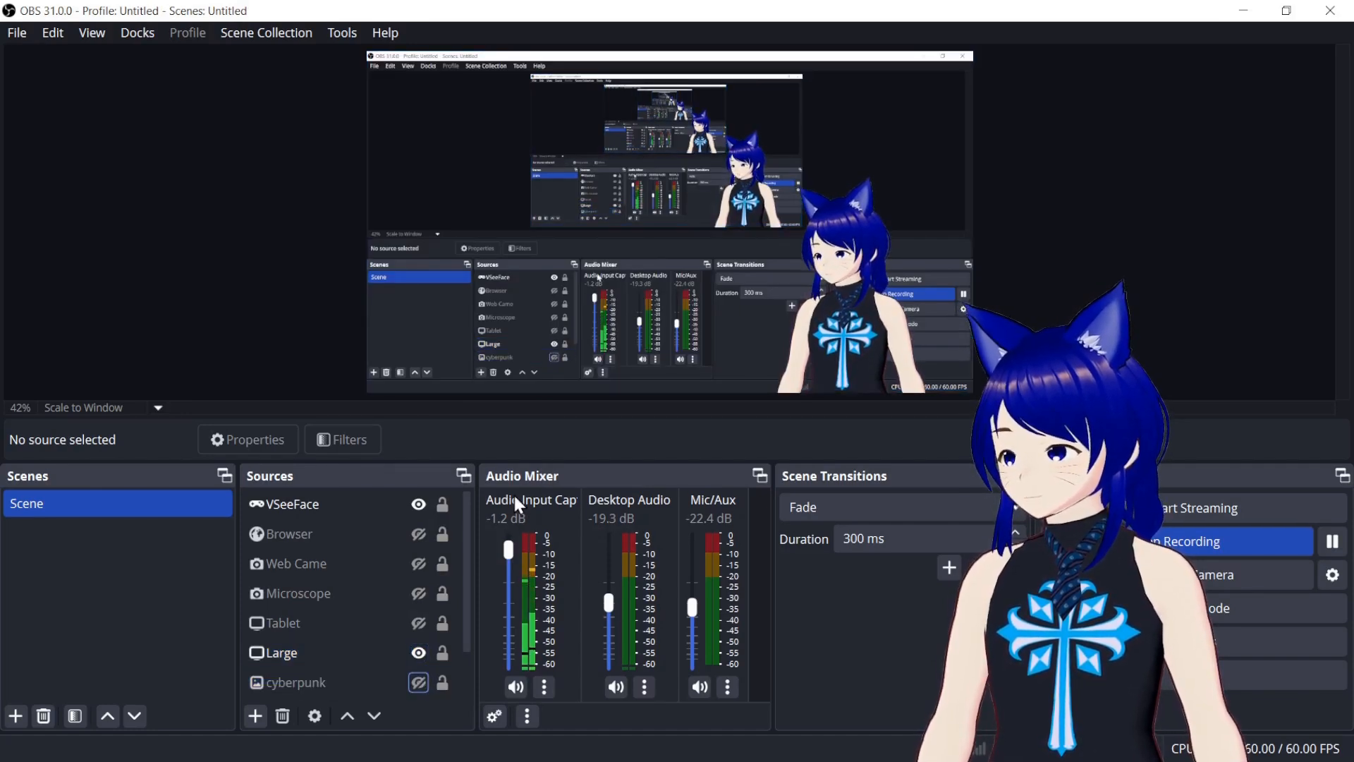
{"action": "left_click", "coordinate": [288, 653]}
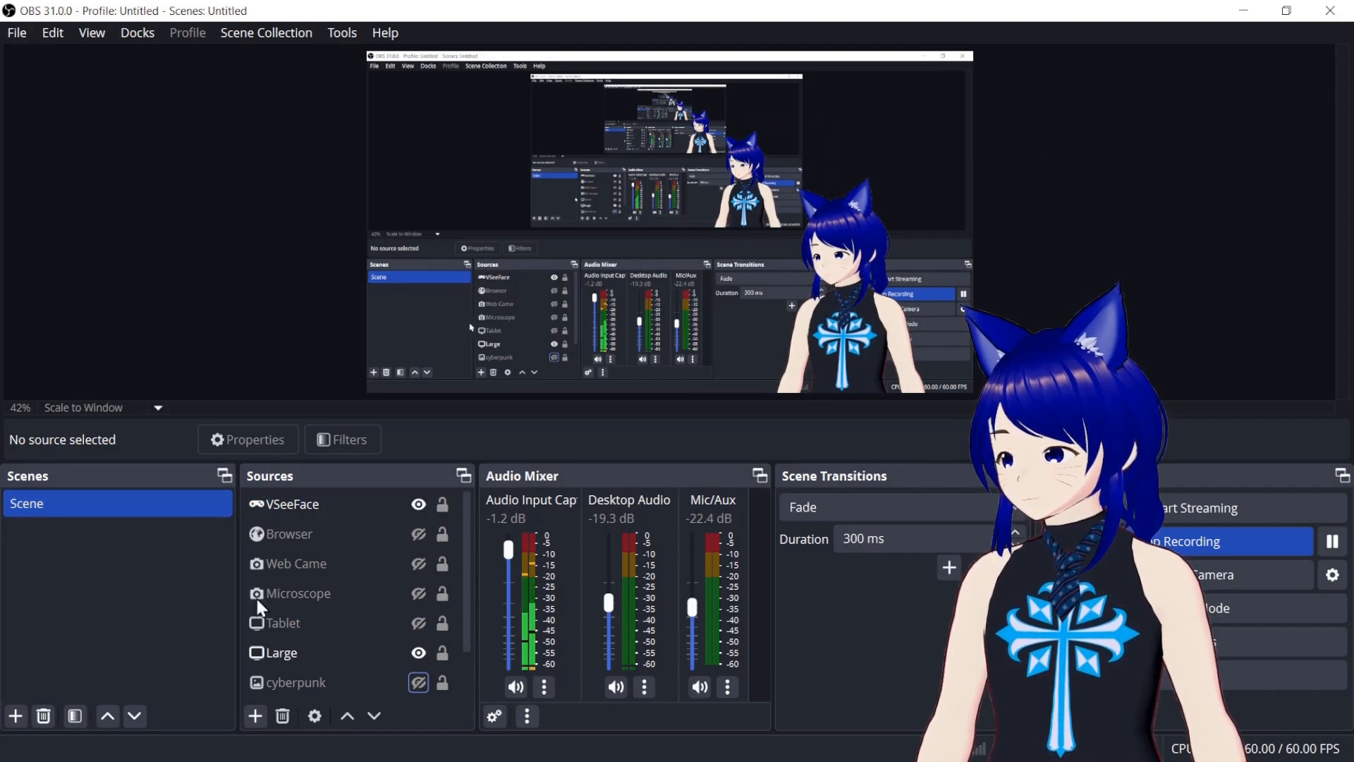
{"action": "left_click", "coordinate": [291, 649]}
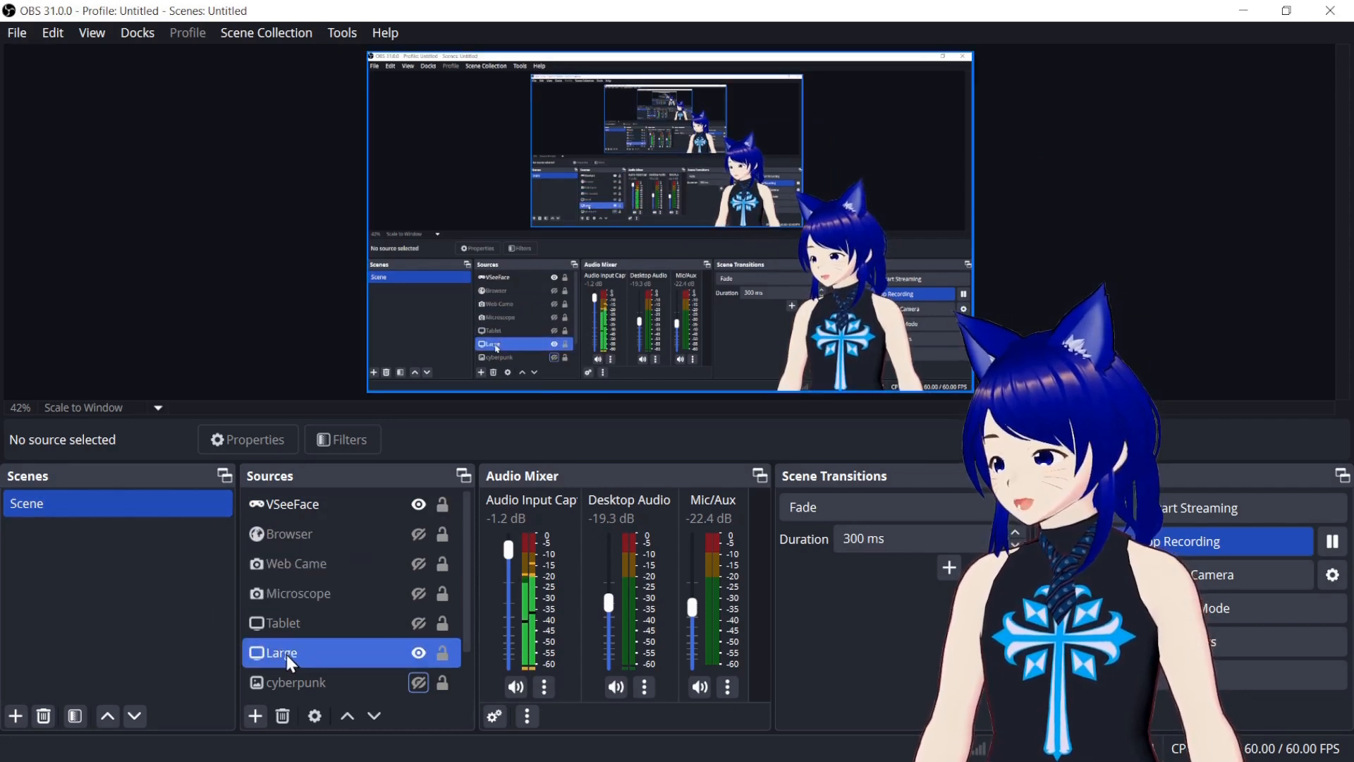
{"action": "right_click", "coordinate": [287, 654]}
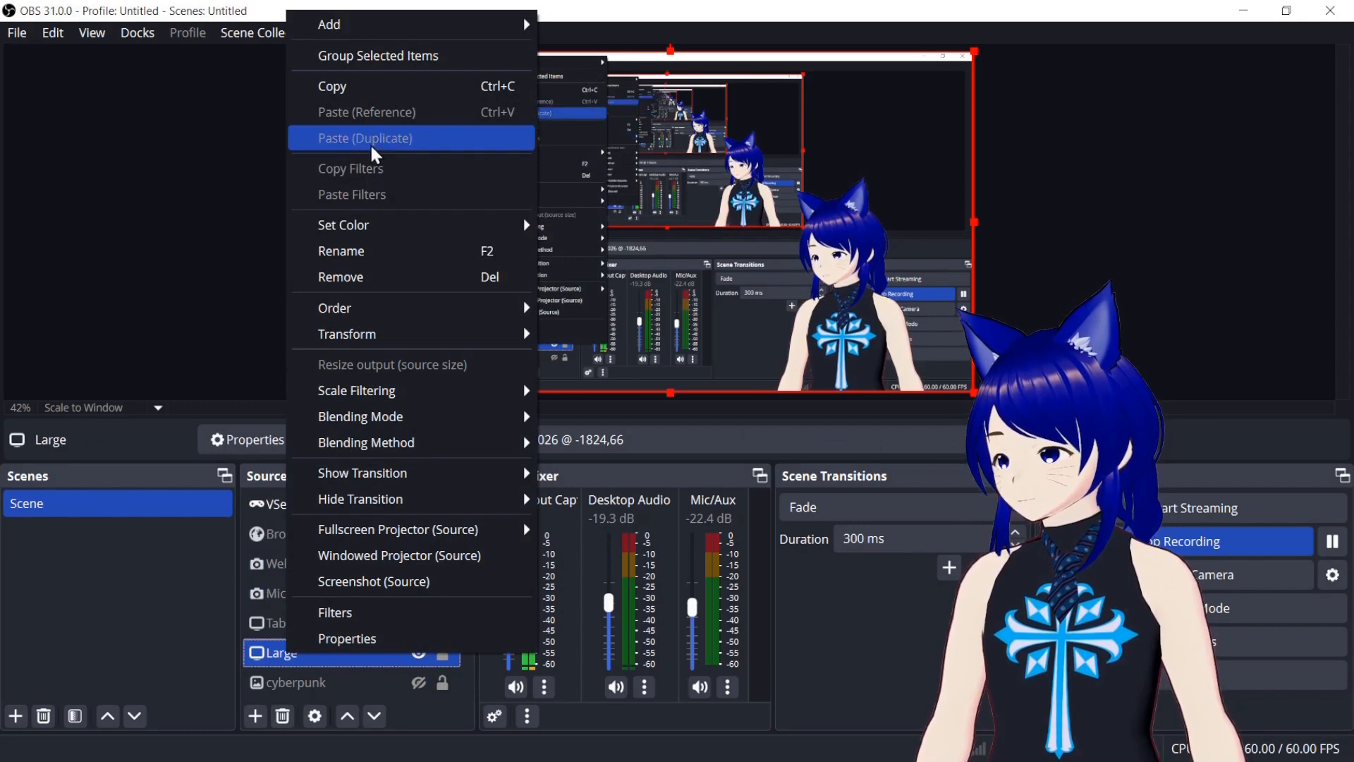
{"action": "left_click", "coordinate": [350, 82]}
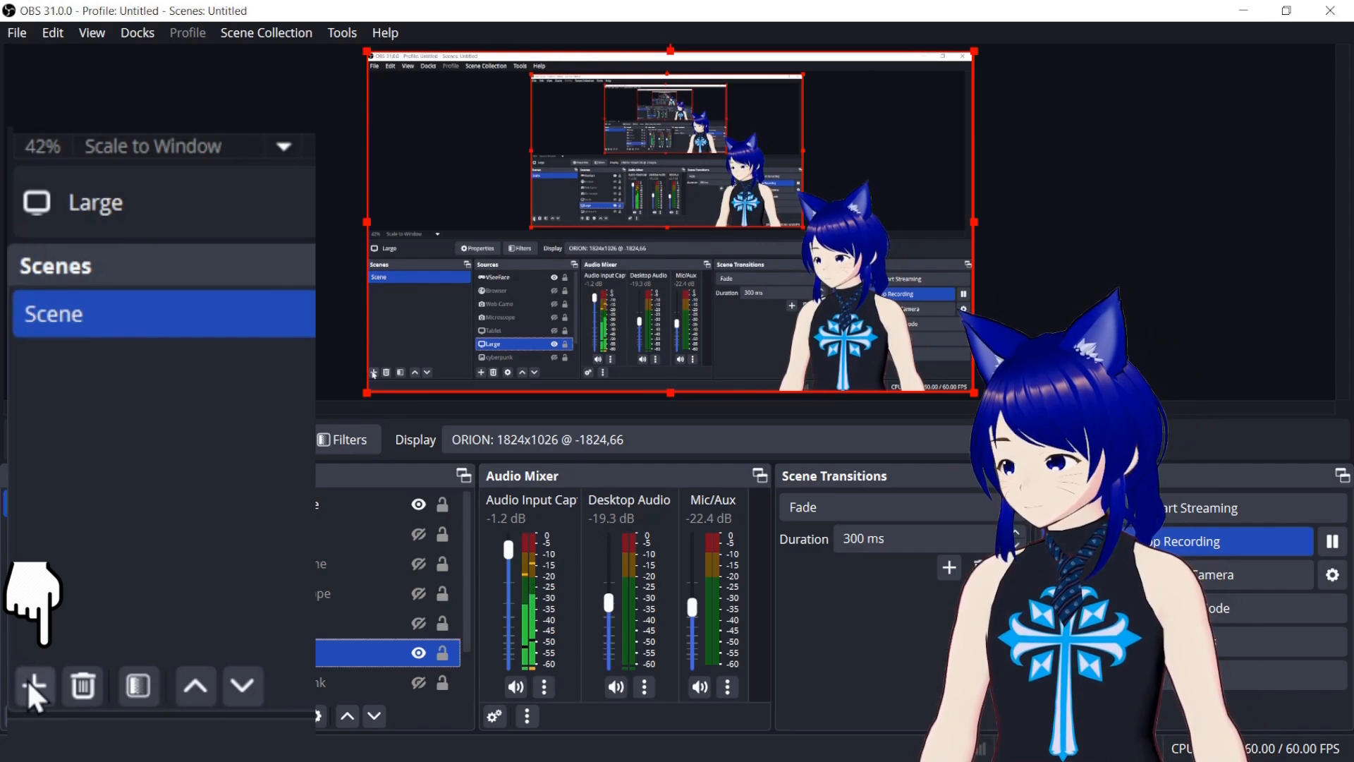
- Add a new scene named Nest and paste the copied Large source into it
{"action": "left_click", "coordinate": [15, 716]}
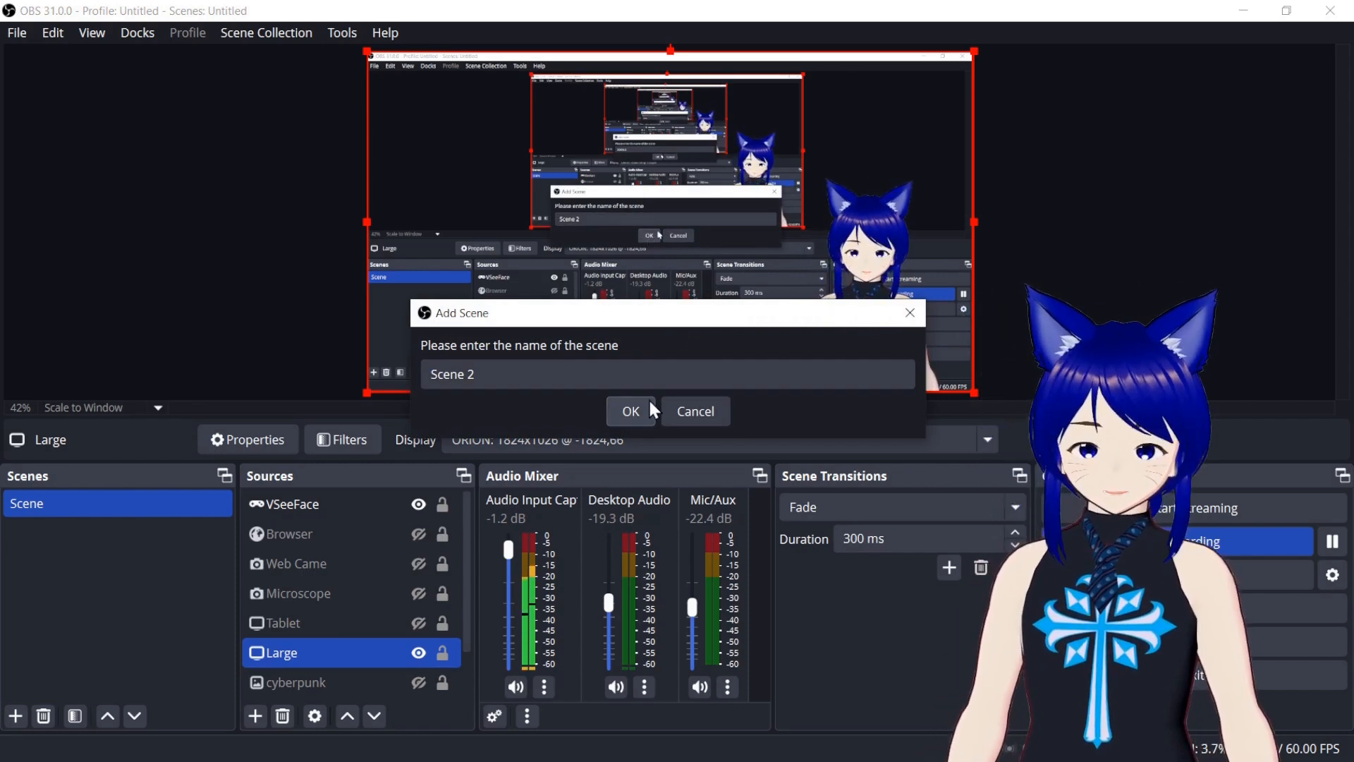
{"action": "left_click_drag", "start_coordinate": [598, 376], "coordinate": [421, 367]}
{"action": "type", "text": "Nest"}
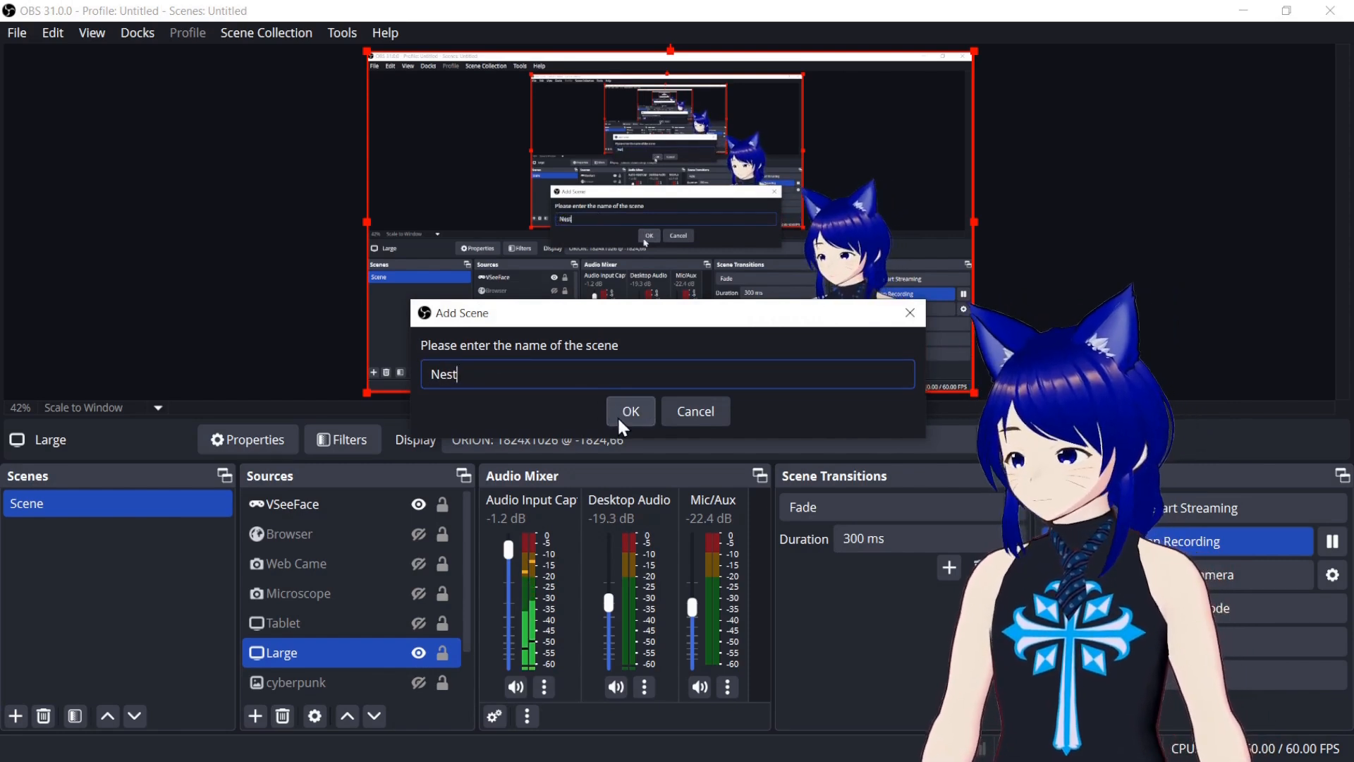
{"action": "left_click", "coordinate": [622, 416]}
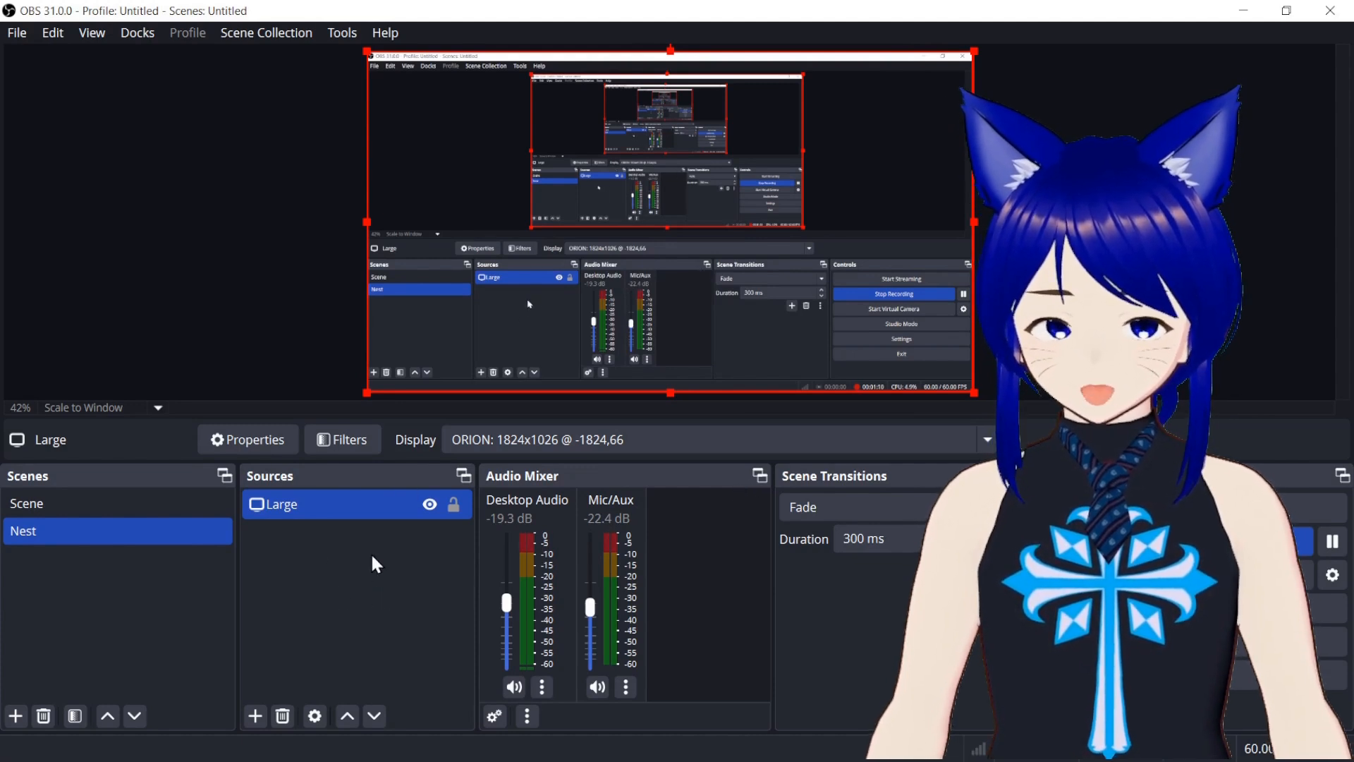
- Add the existing scene named Scene to Nest as a visible scene source
{"action": "left_click", "coordinate": [256, 716]}
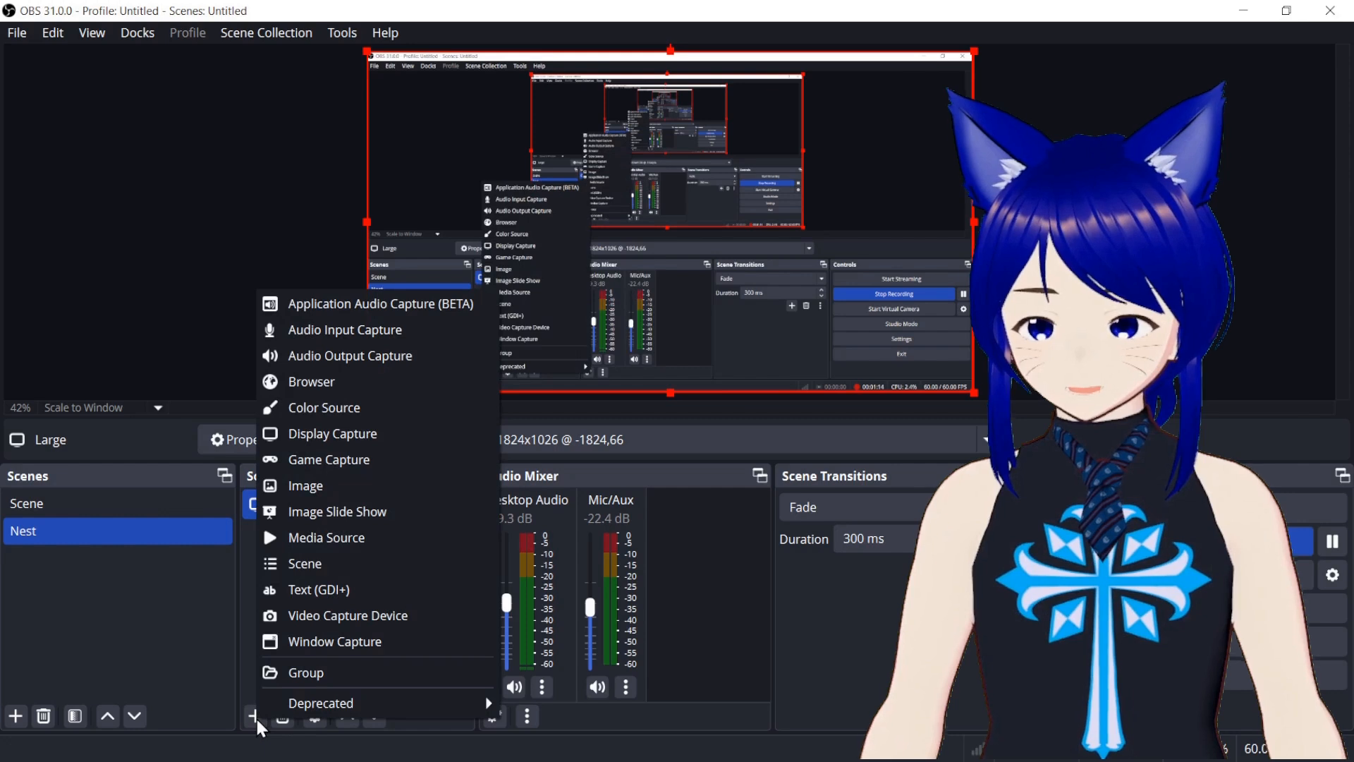
{"action": "left_click", "coordinate": [326, 568]}
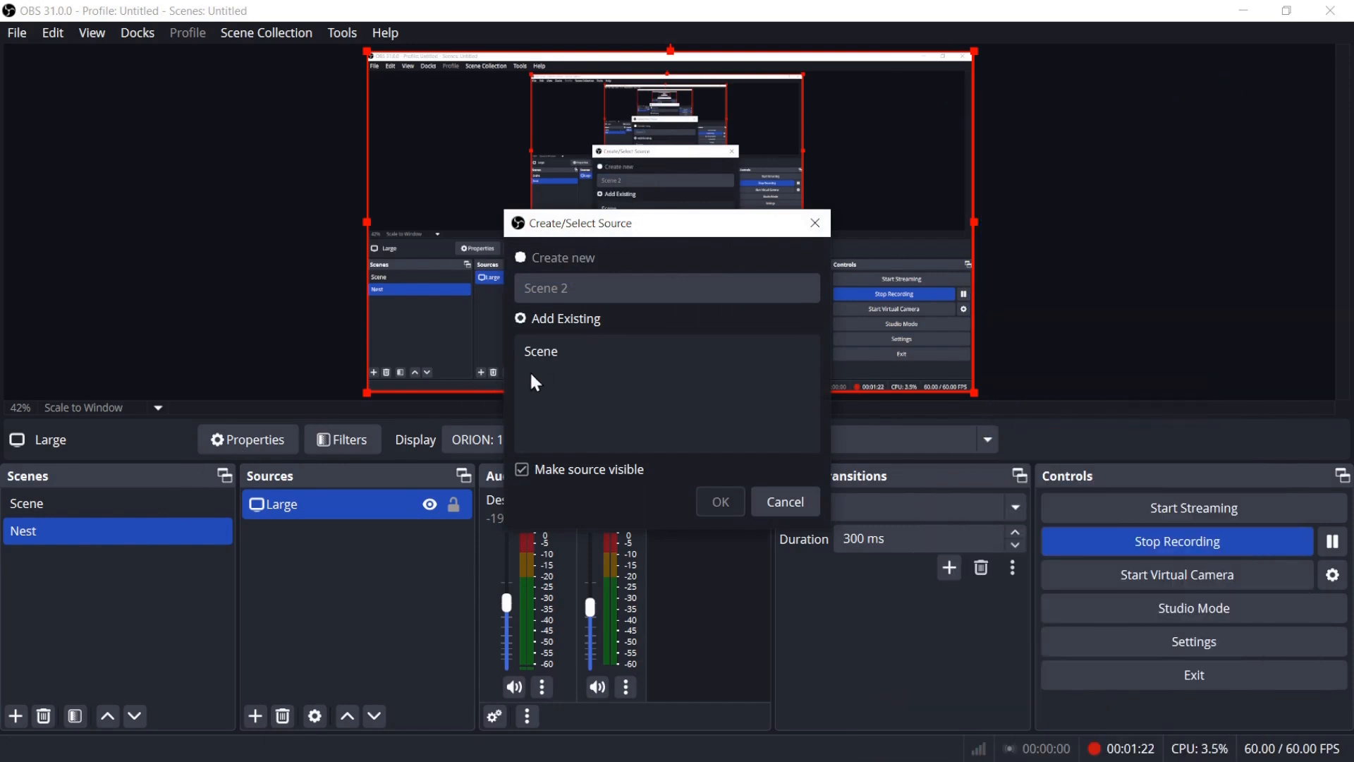
{"action": "left_click", "coordinate": [542, 359]}
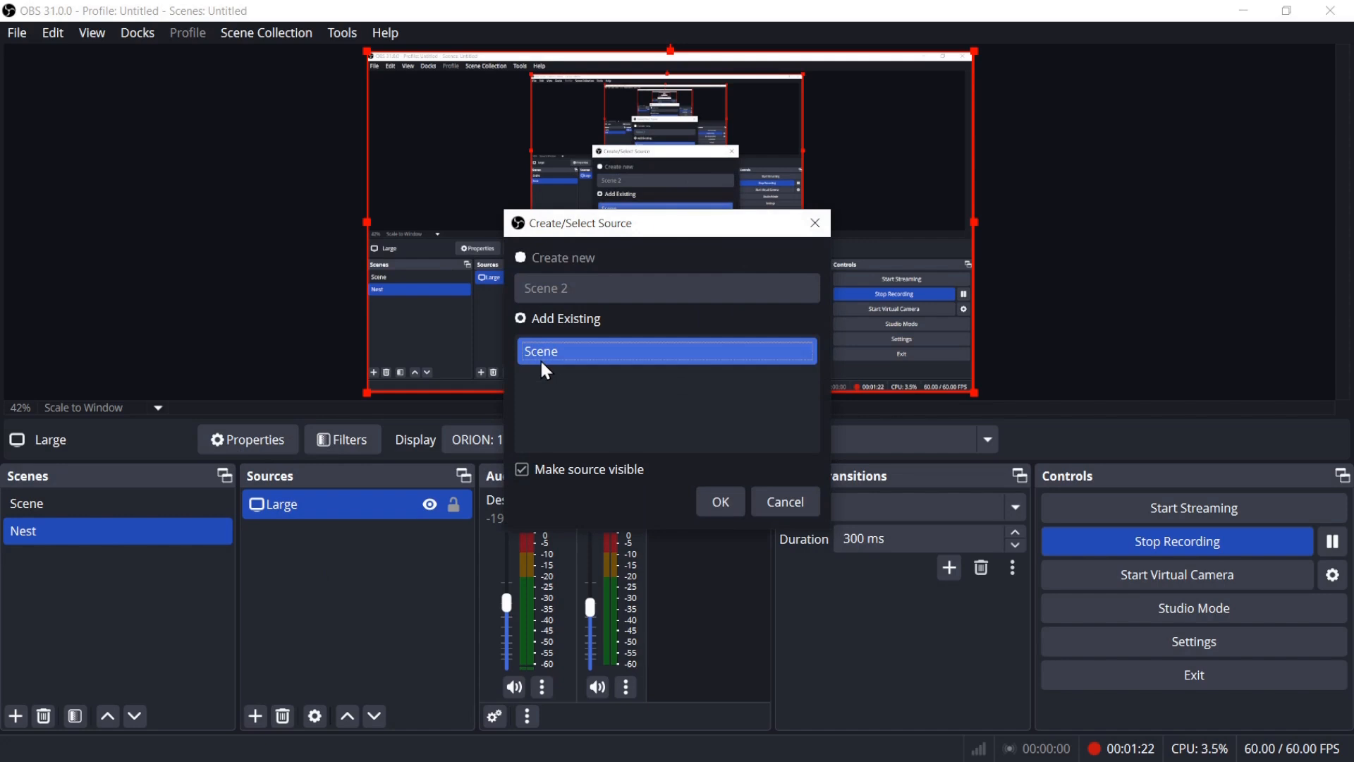
{"action": "left_click", "coordinate": [734, 504]}
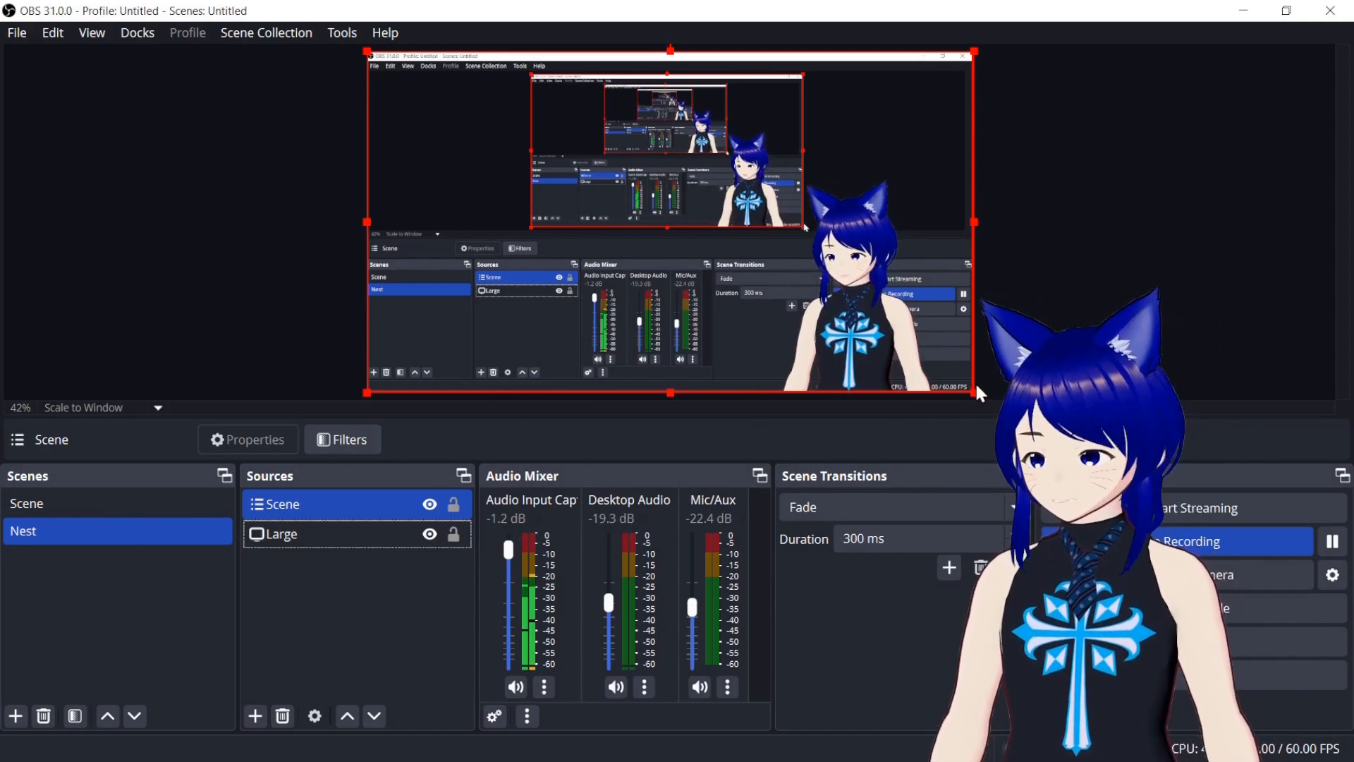
- Try scaling the nested Scene source down from its lower corner in the Nest preview
{"action": "left_click_drag", "start_coordinate": [975, 392], "coordinate": [916, 360]}
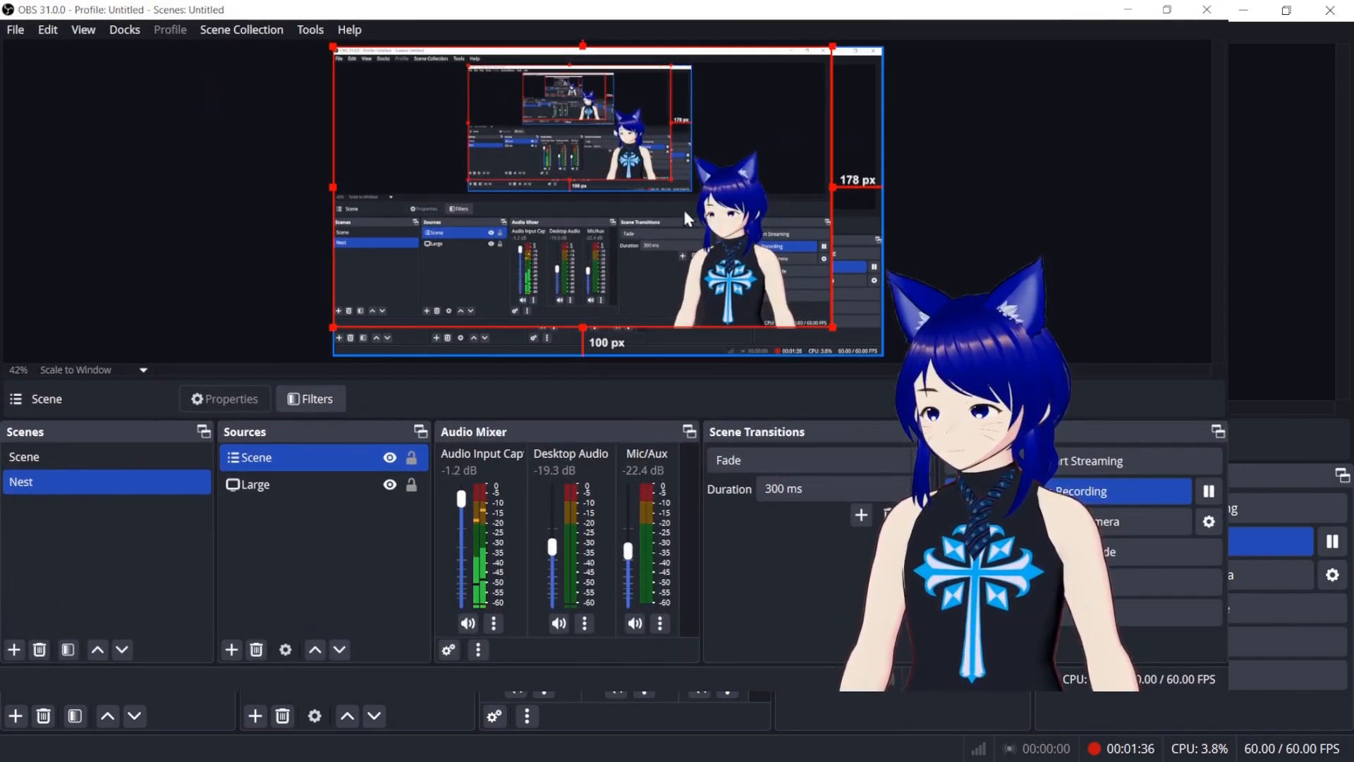
{"action": "left_click_drag", "start_coordinate": [917, 361], "coordinate": [974, 323]}
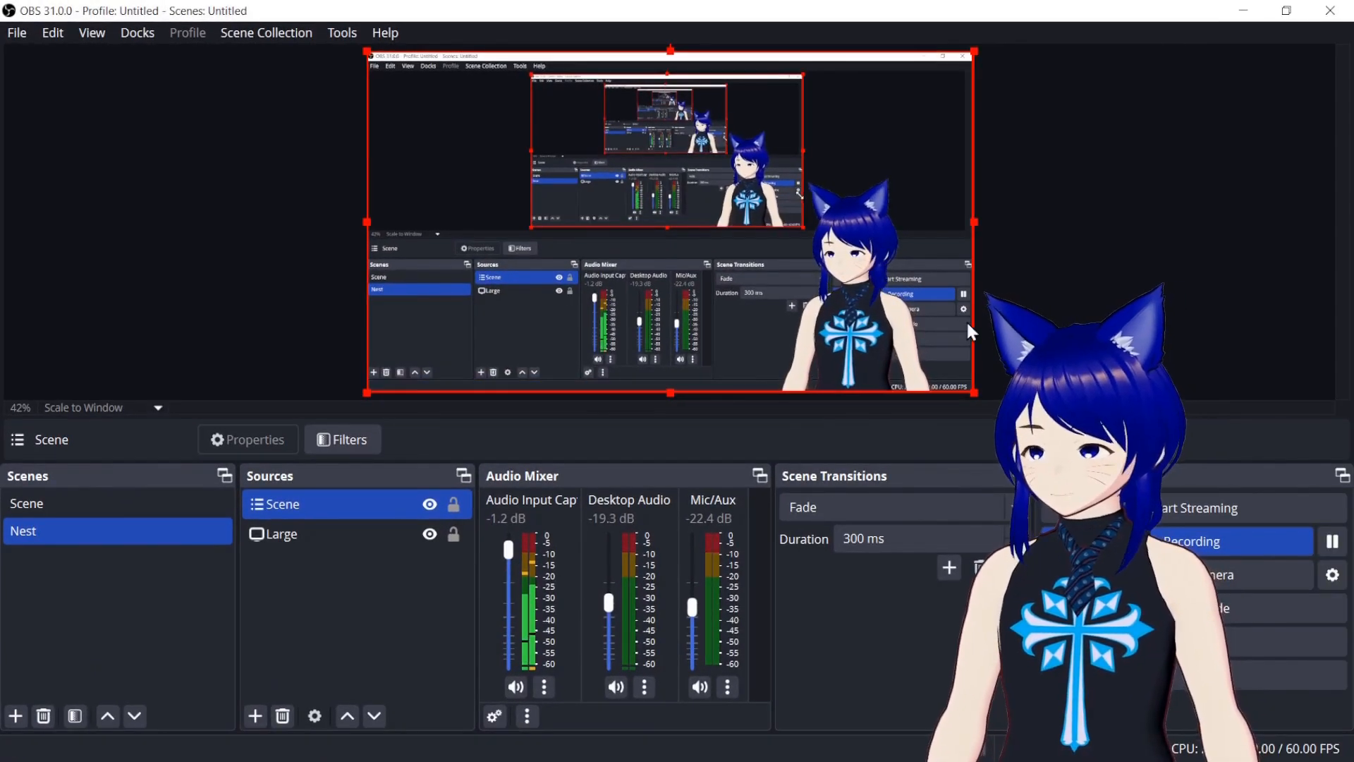
- Try moving the VSeeFace avatar to the middle of the canvas in Scene, and return to the Nest scene
{"action": "left_click", "coordinate": [138, 499]}
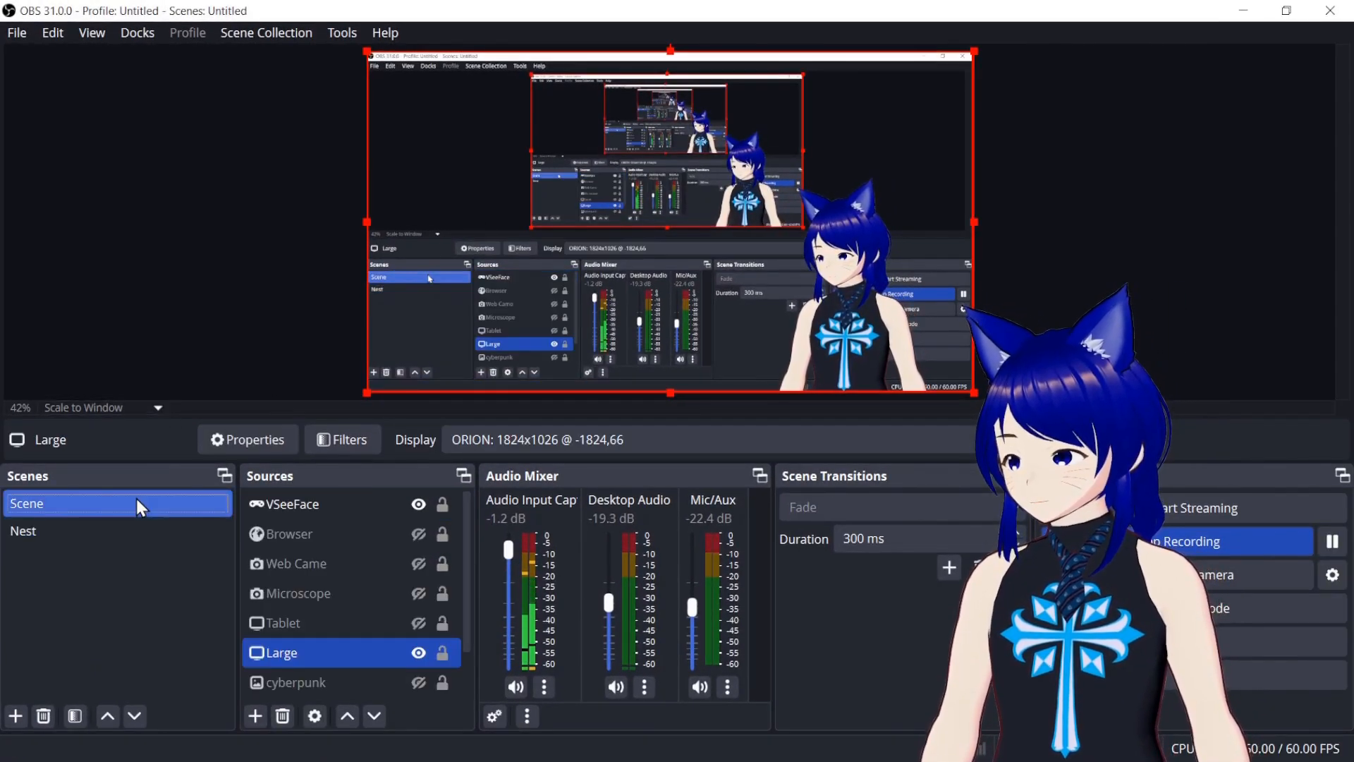
{"action": "left_click", "coordinate": [823, 320]}
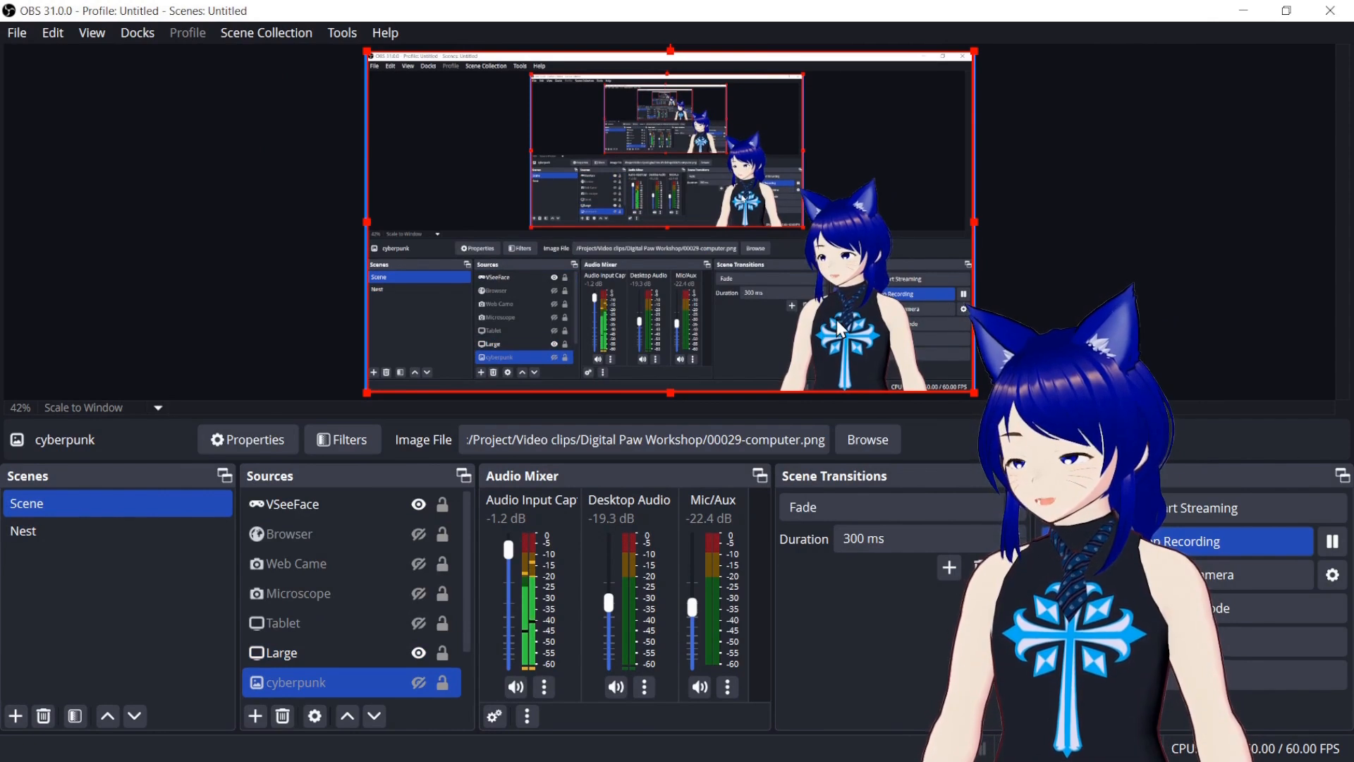
{"action": "left_click", "coordinate": [836, 320]}
{"action": "left_click", "coordinate": [303, 497]}
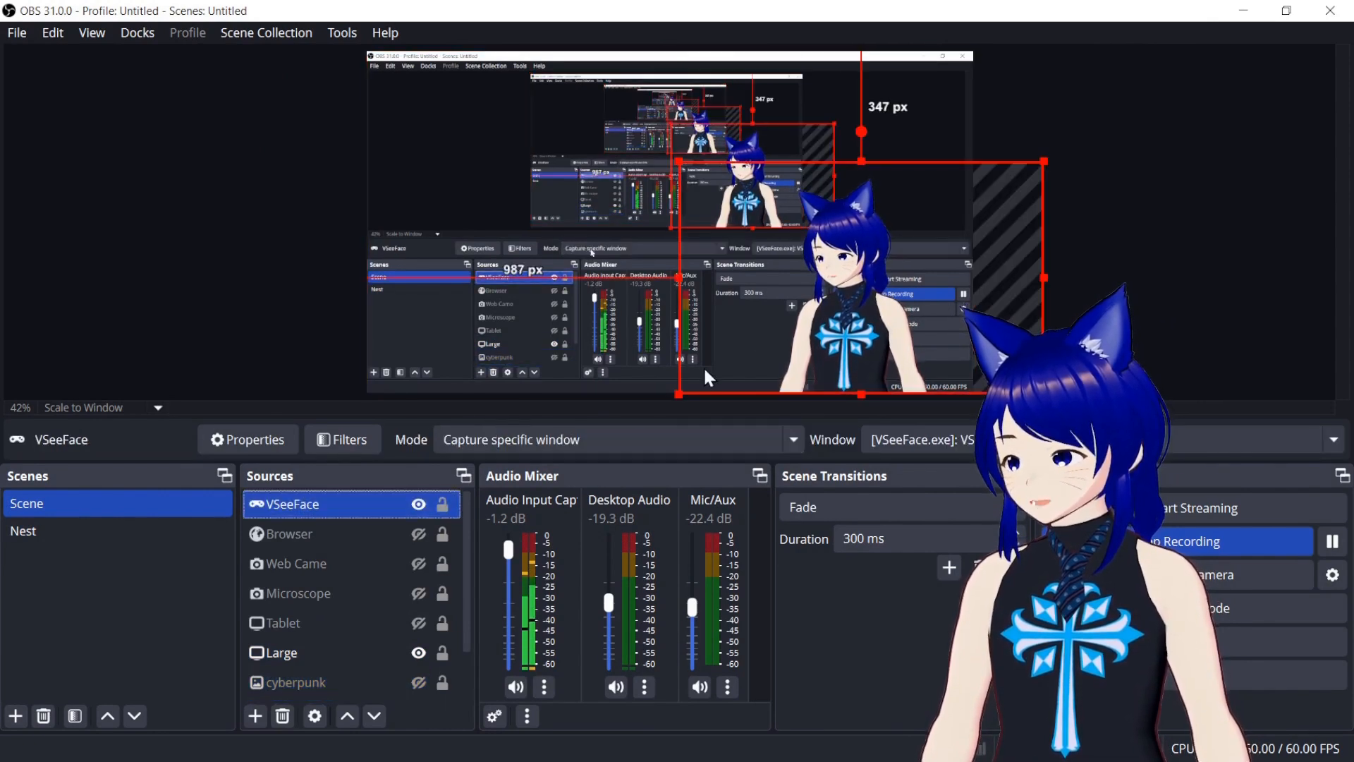
{"action": "left_click_drag", "start_coordinate": [811, 320], "coordinate": [604, 301]}
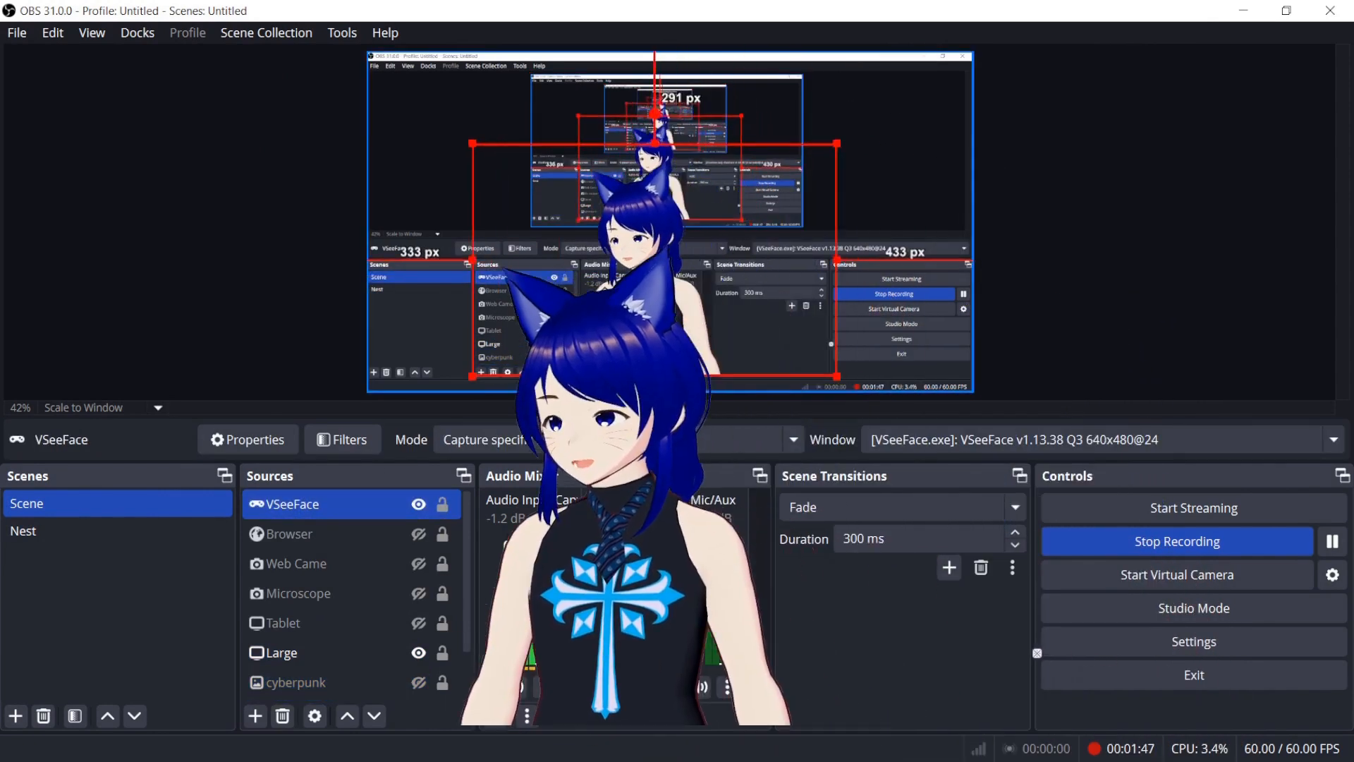
{"action": "left_click", "coordinate": [28, 536]}
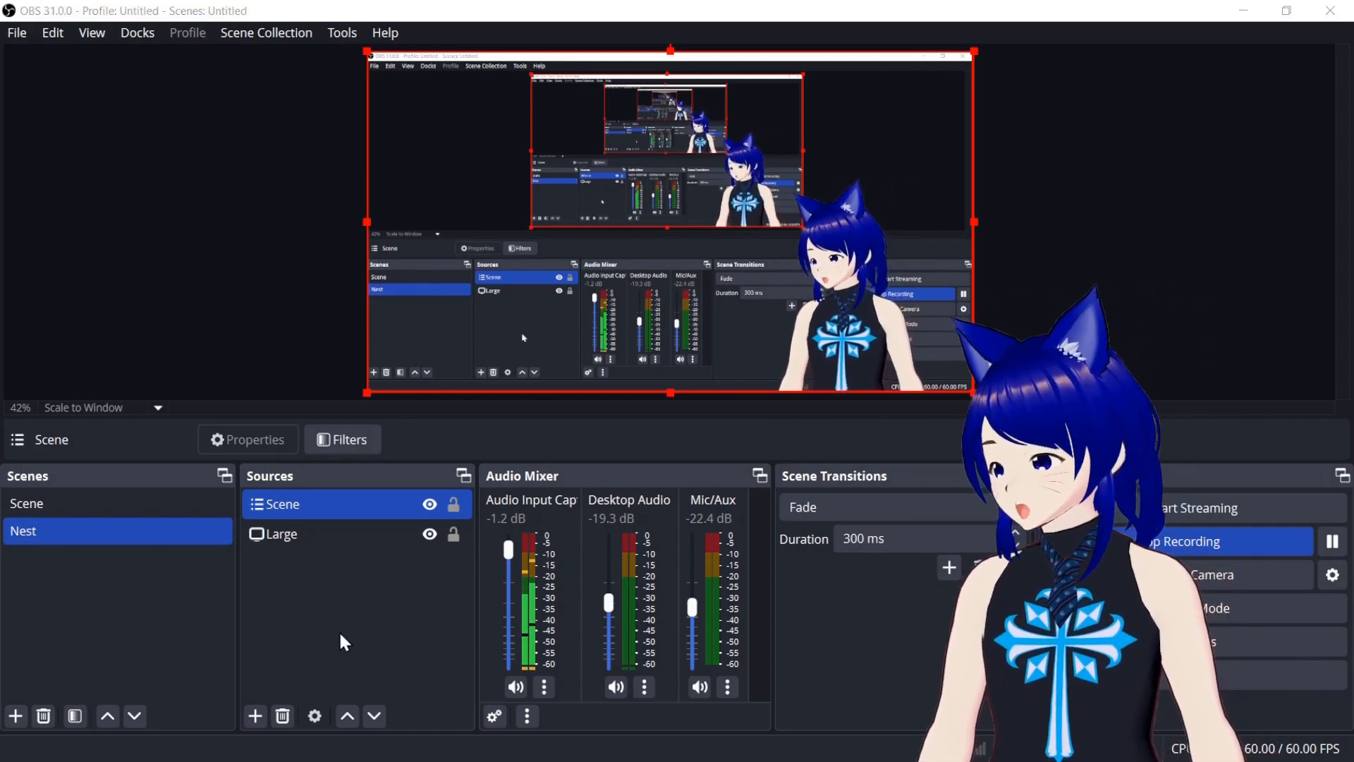
{"action": "left_click", "coordinate": [255, 715]}
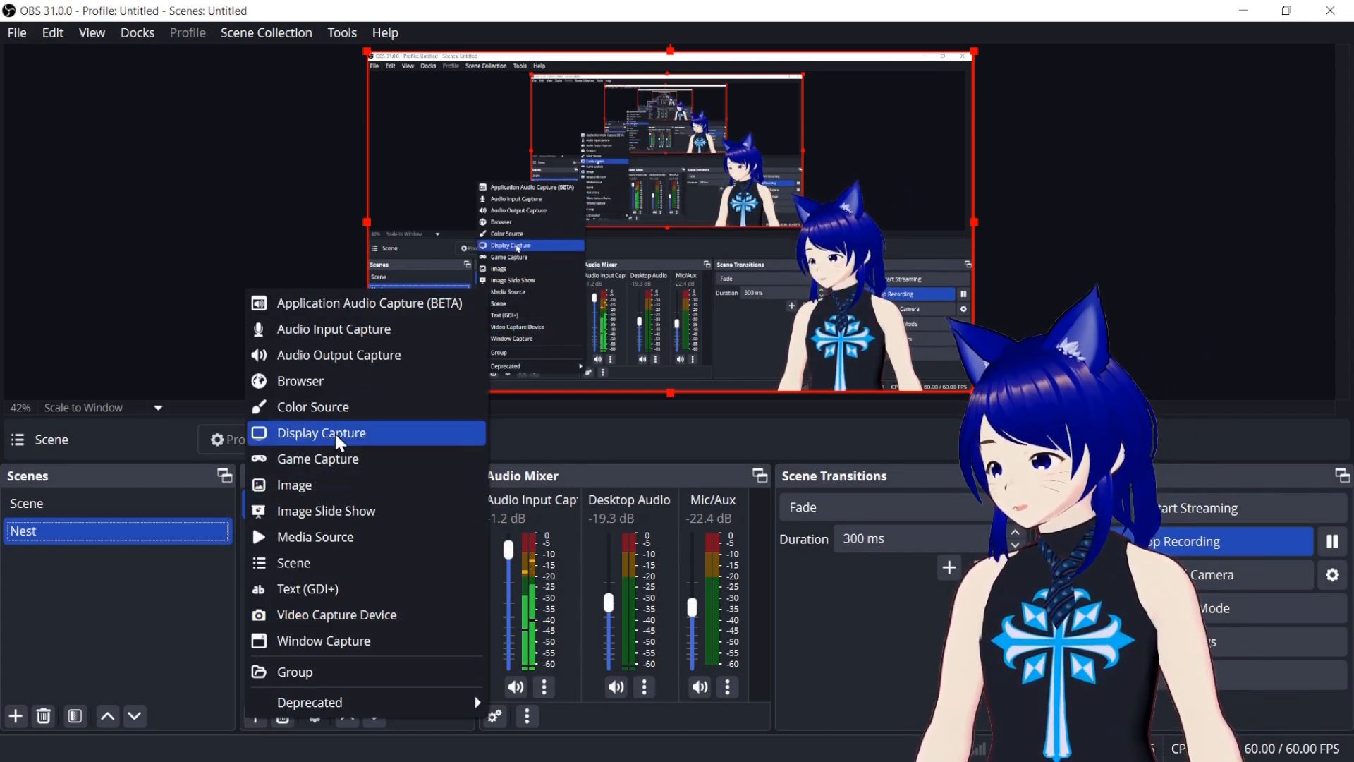
{"action": "left_click", "coordinate": [340, 477]}
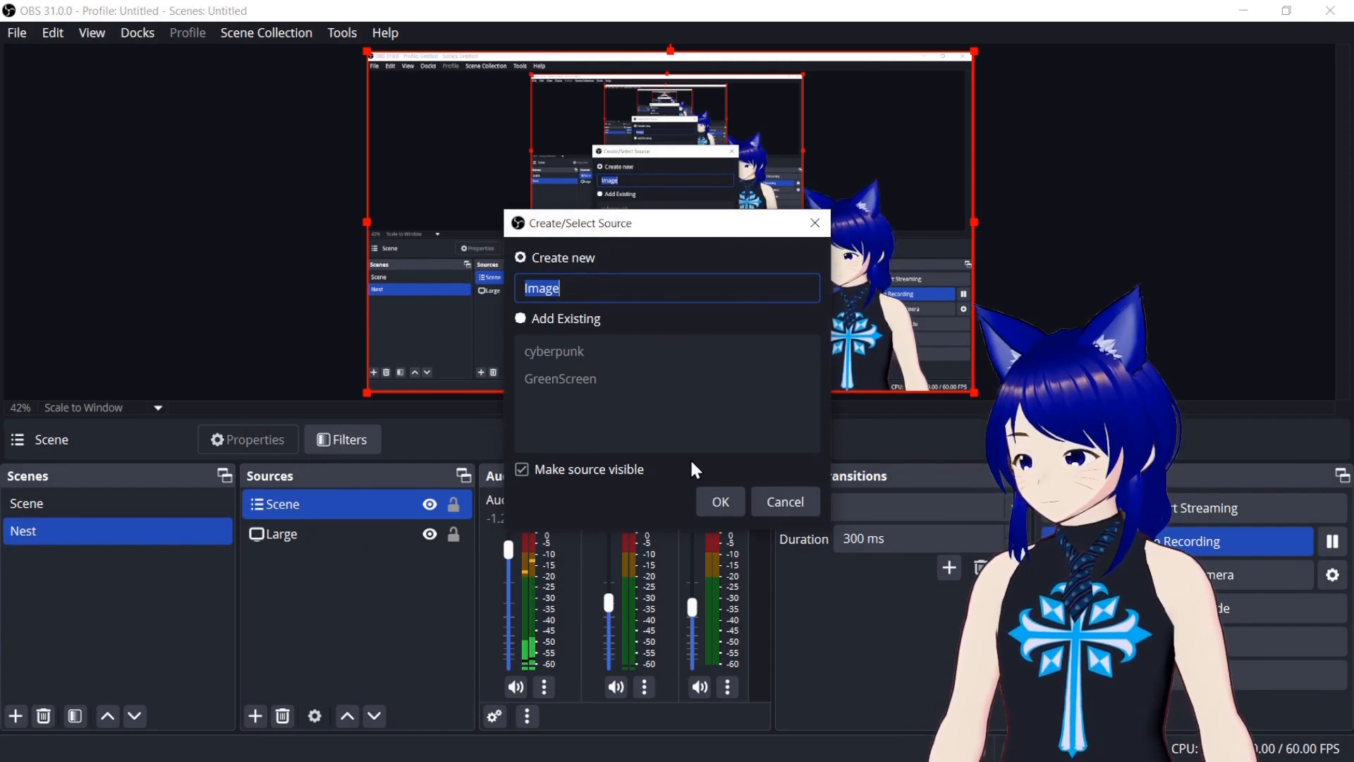
{"action": "left_click", "coordinate": [790, 505]}
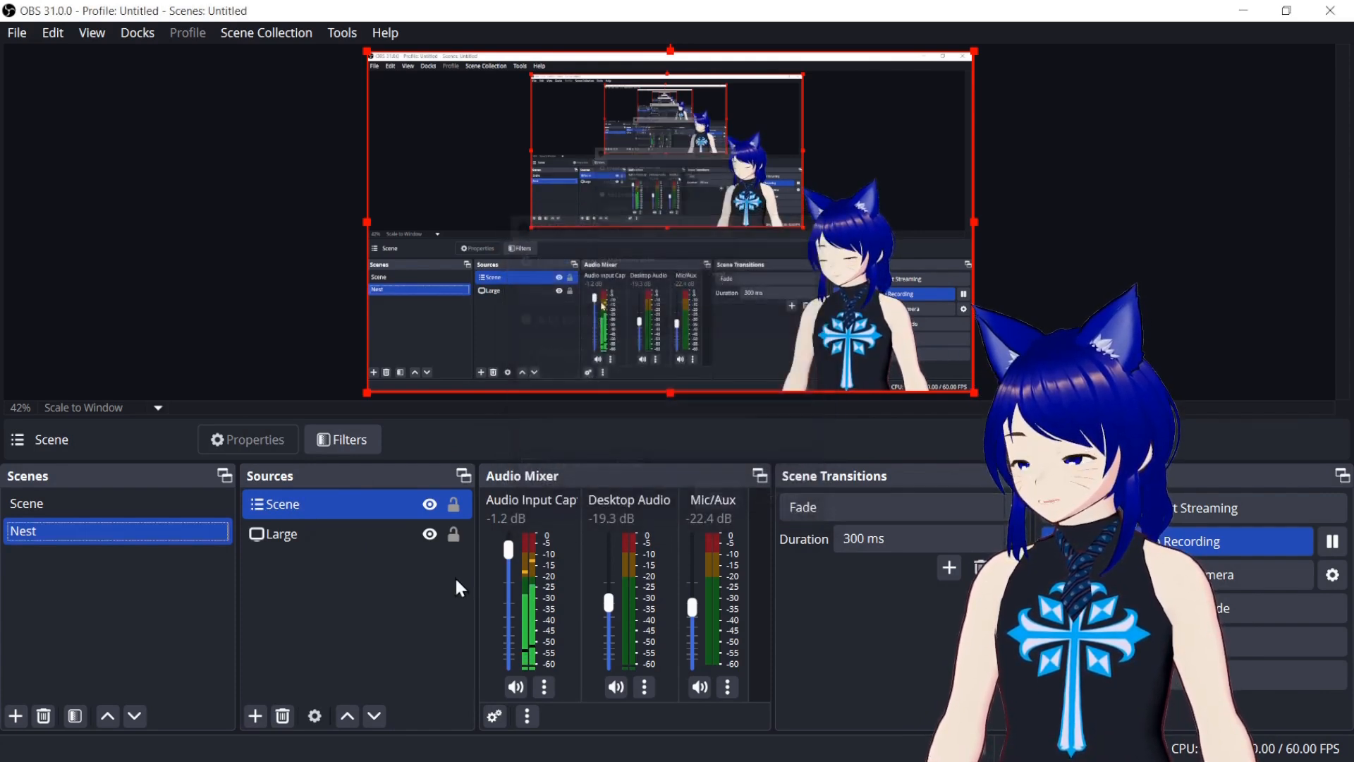
- Create a new image source named Image in the Nest scene
{"action": "left_click", "coordinate": [256, 715]}
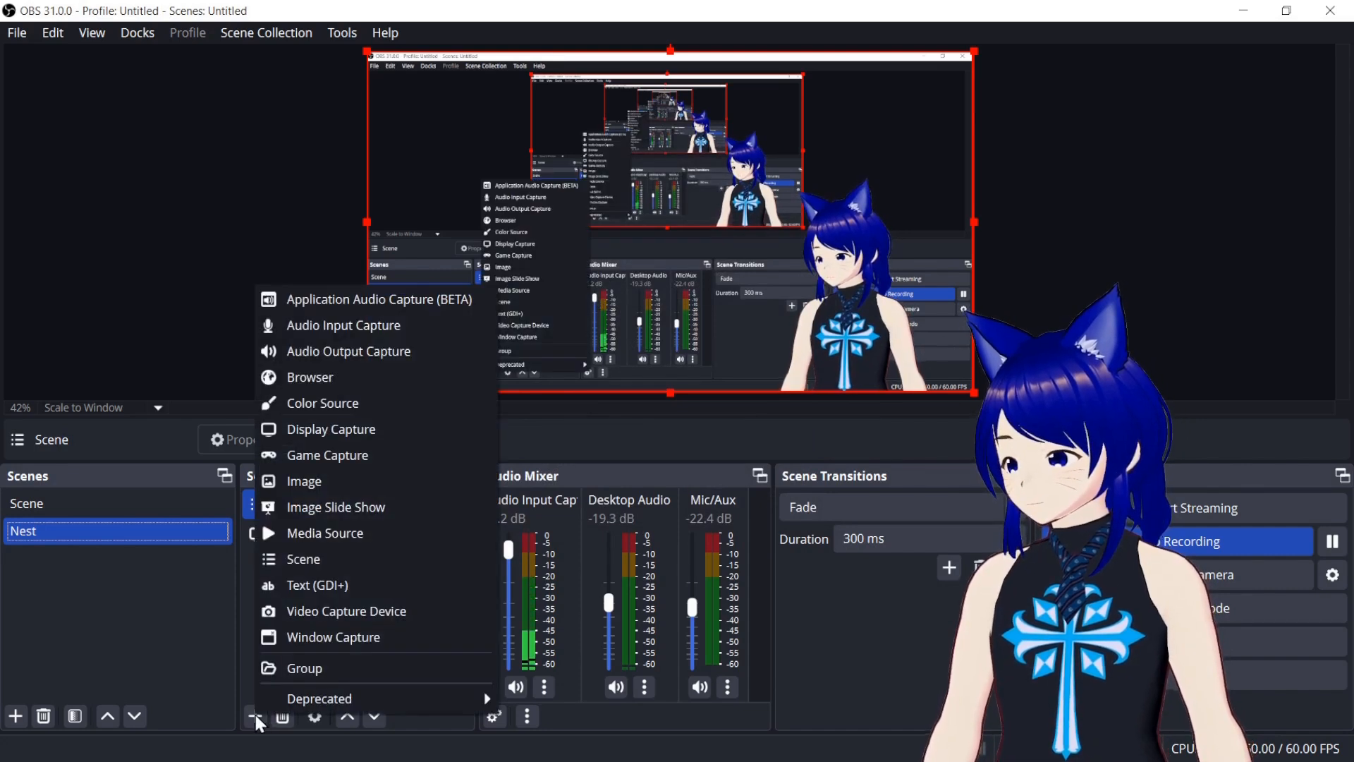
{"action": "left_click", "coordinate": [360, 483]}
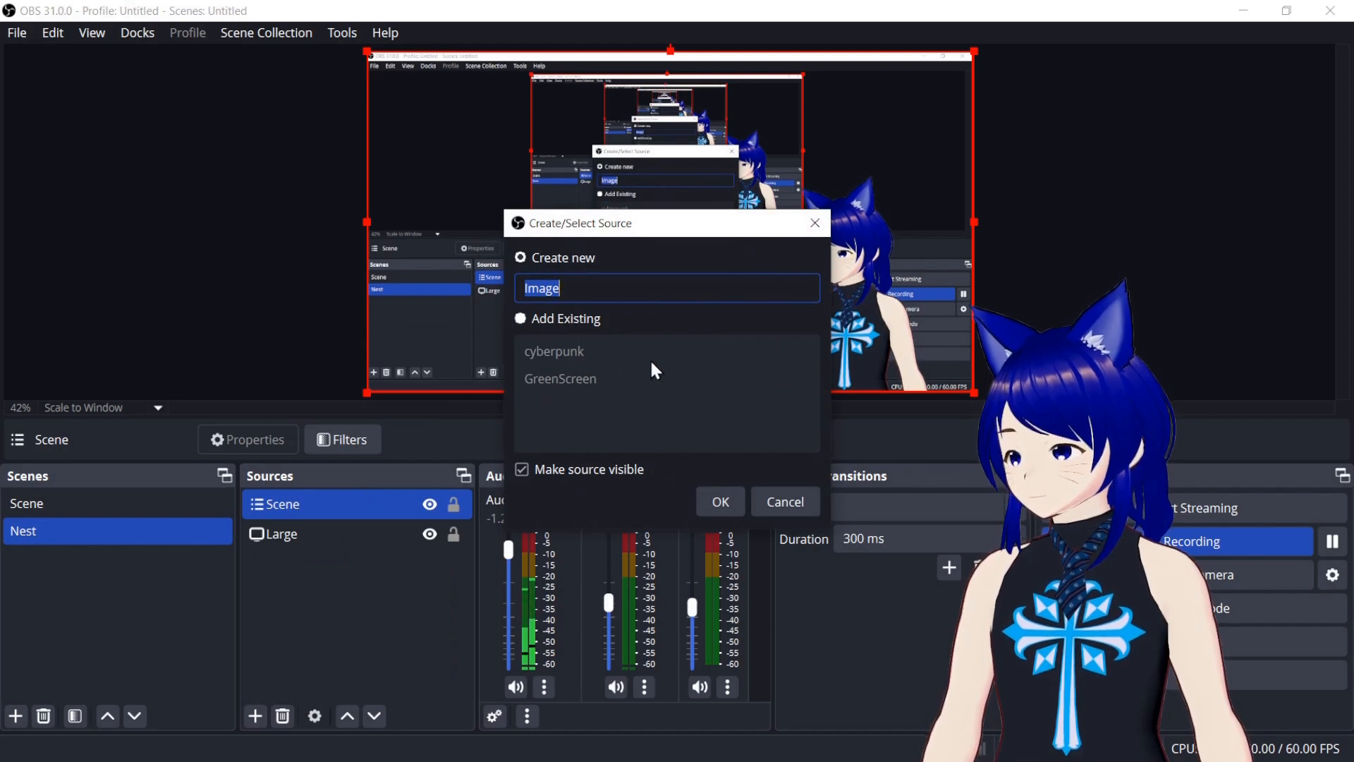
{"action": "left_click", "coordinate": [719, 501]}
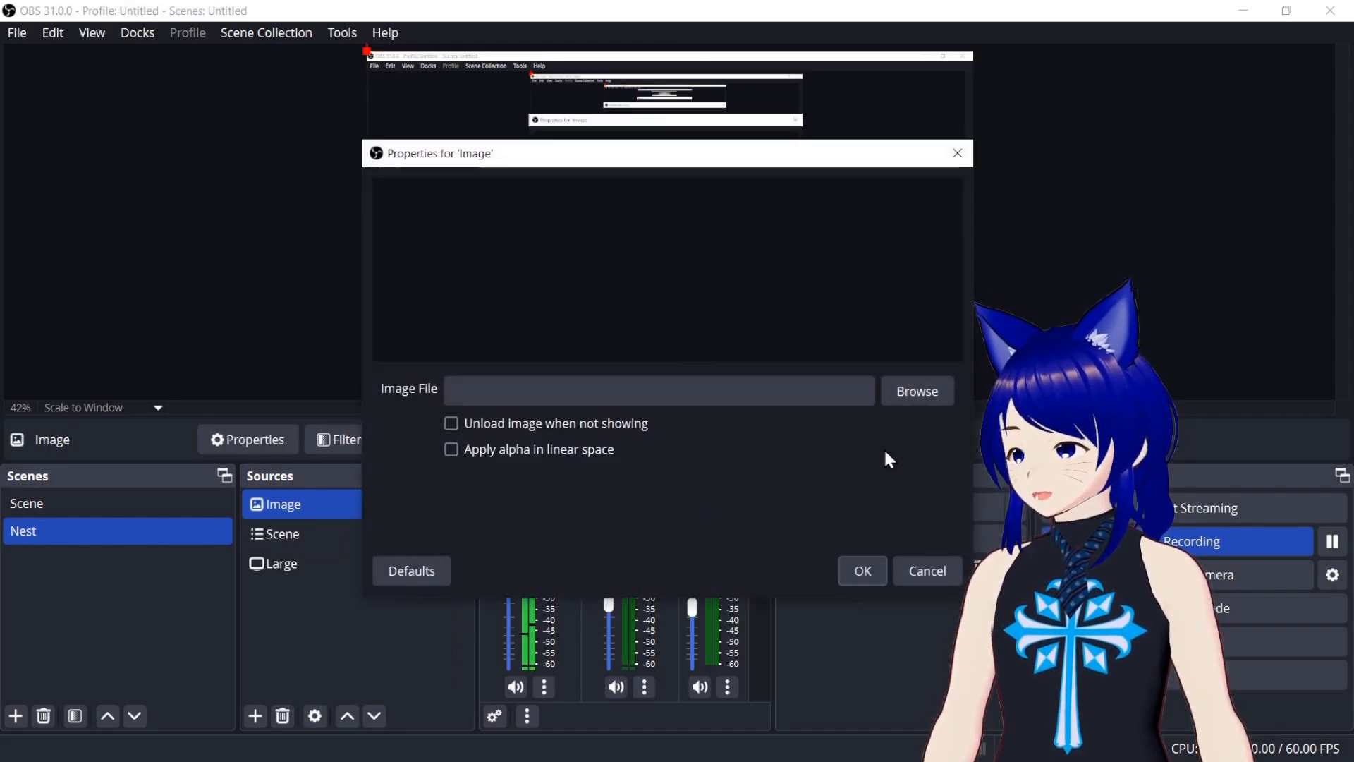
- Load 0 grid 2.png from G:\Project\Video clips\Digital Paw Workshop\Video Bookends as the Image source's file
{"action": "left_click", "coordinate": [903, 392]}
{"action": "type", "text": "G:\\Project\\Video clips\\Digital Paw Workshop\\Video Bookends"}
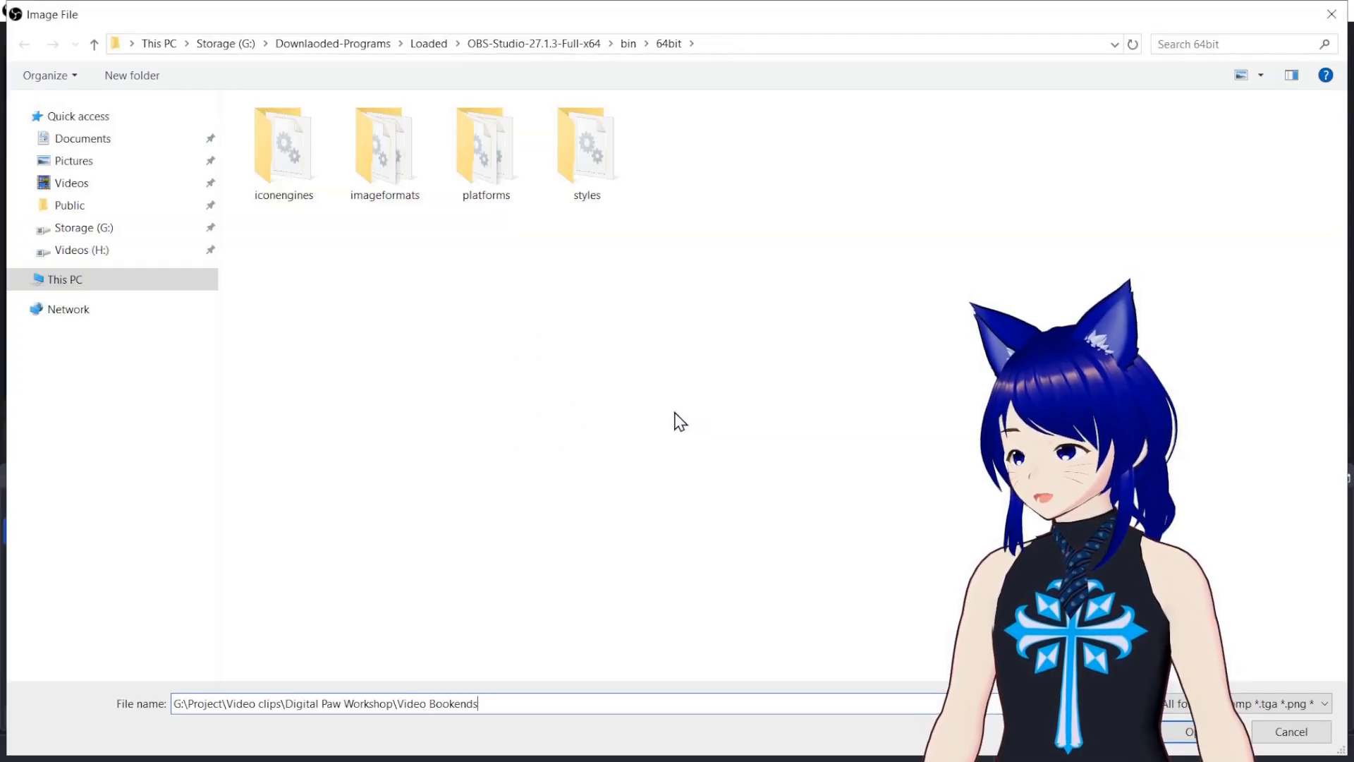
{"action": "key", "text": "Return"}
{"action": "double_click", "coordinate": [988, 158]}
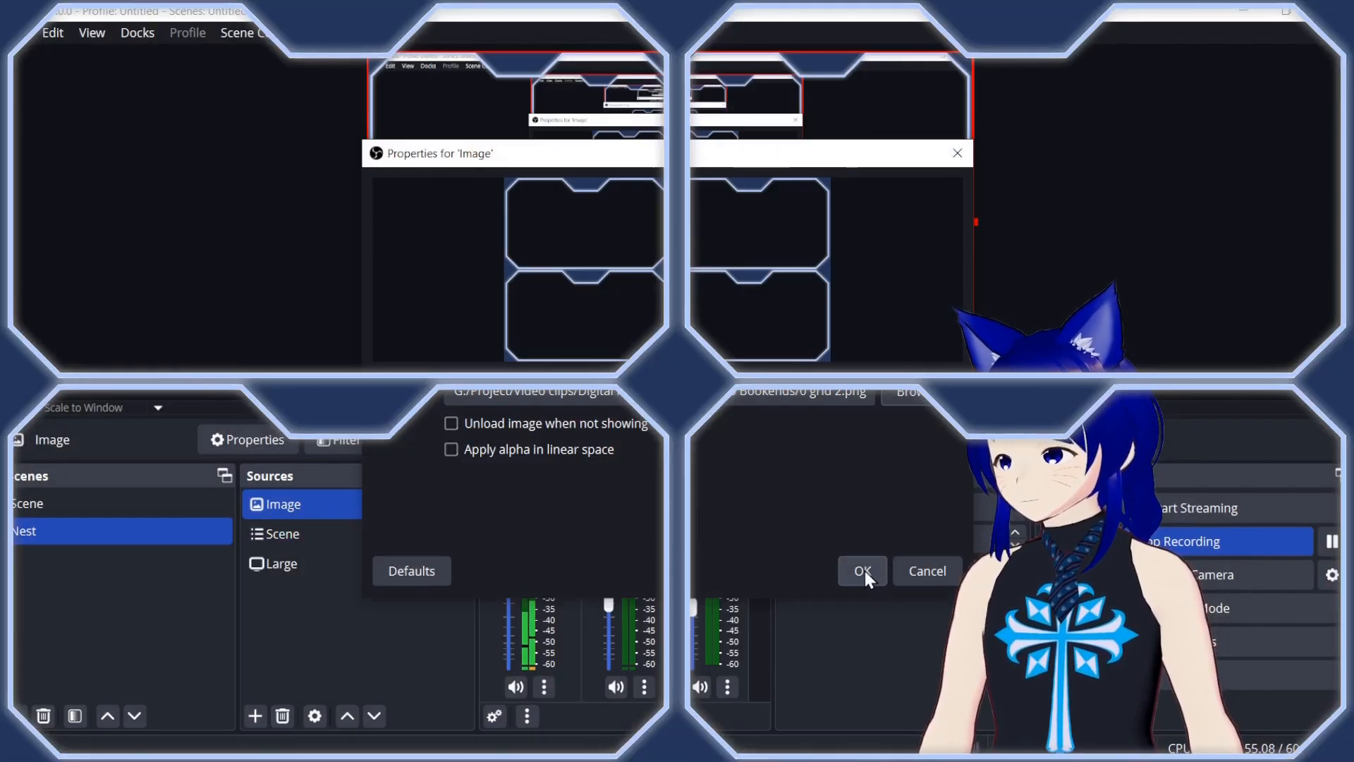
{"action": "left_click", "coordinate": [863, 570]}
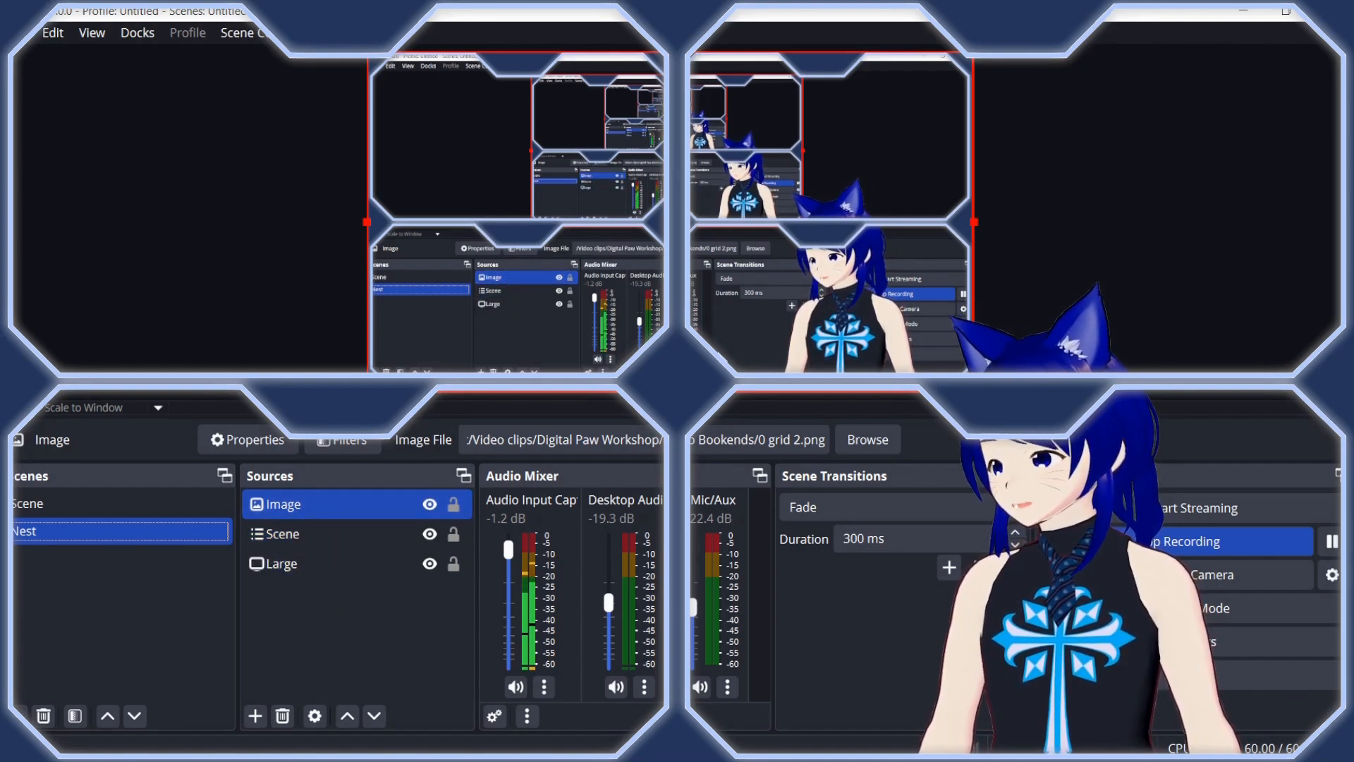
- Scale the nested Scene source down to fit the grid's upper-left cell, about 949 px from the canvas's right edge and 534 px from its bottom
{"action": "left_click", "coordinate": [258, 536], "text": "ctrl"}
{"action": "left_click", "coordinate": [274, 547]}
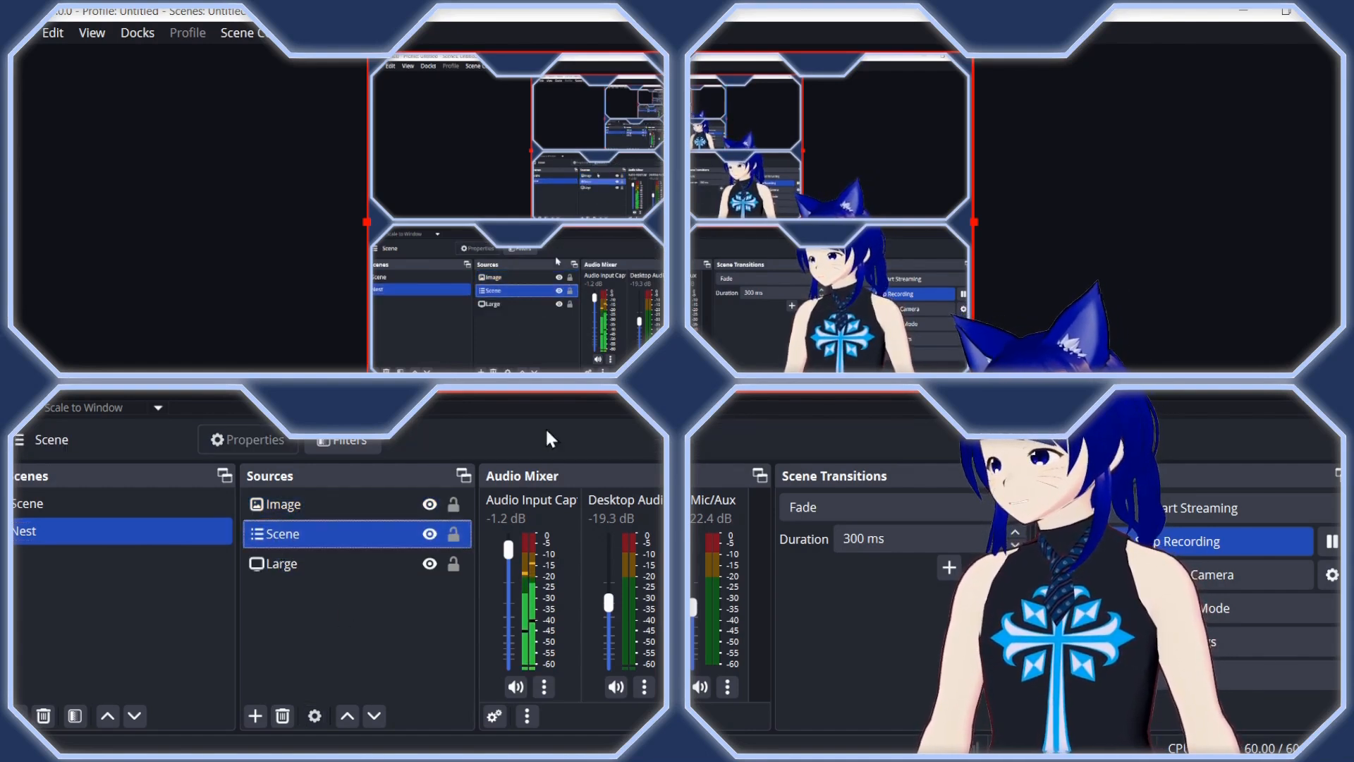
{"action": "left_click_drag", "start_coordinate": [973, 392], "coordinate": [322, 113]}
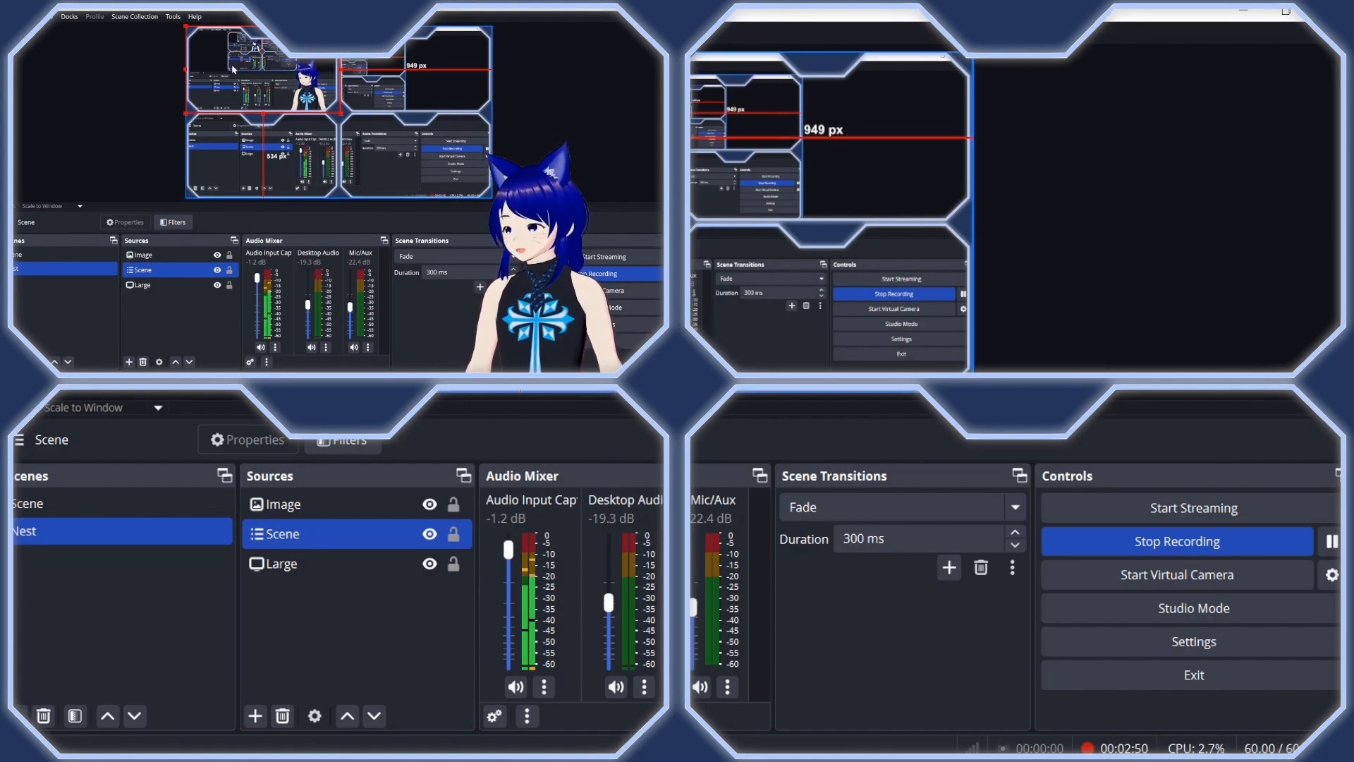
- Show the cyberpunk image and hide Large in Scene, and view the nested result in Nest
{"action": "left_click", "coordinate": [120, 509]}
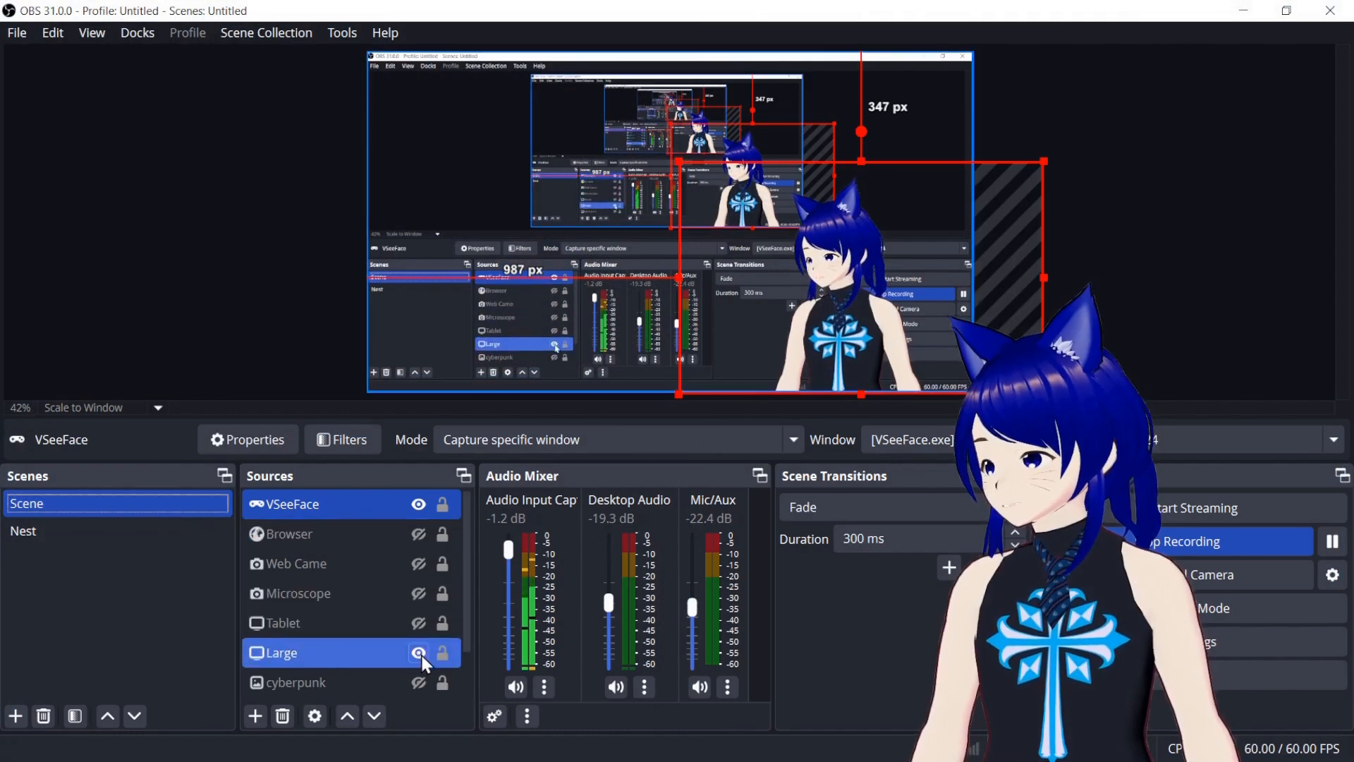
{"action": "left_click", "coordinate": [419, 682]}
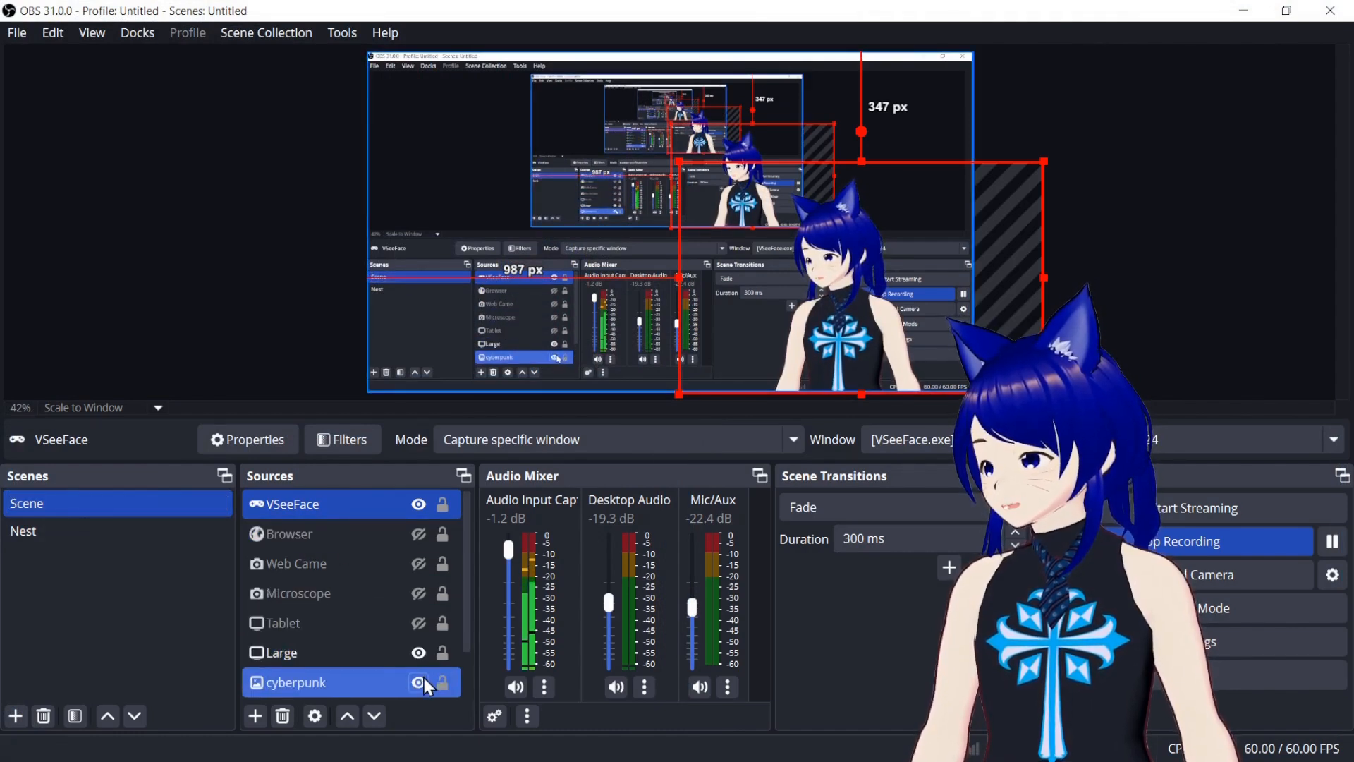
{"action": "left_click", "coordinate": [418, 652]}
{"action": "left_click", "coordinate": [127, 531]}
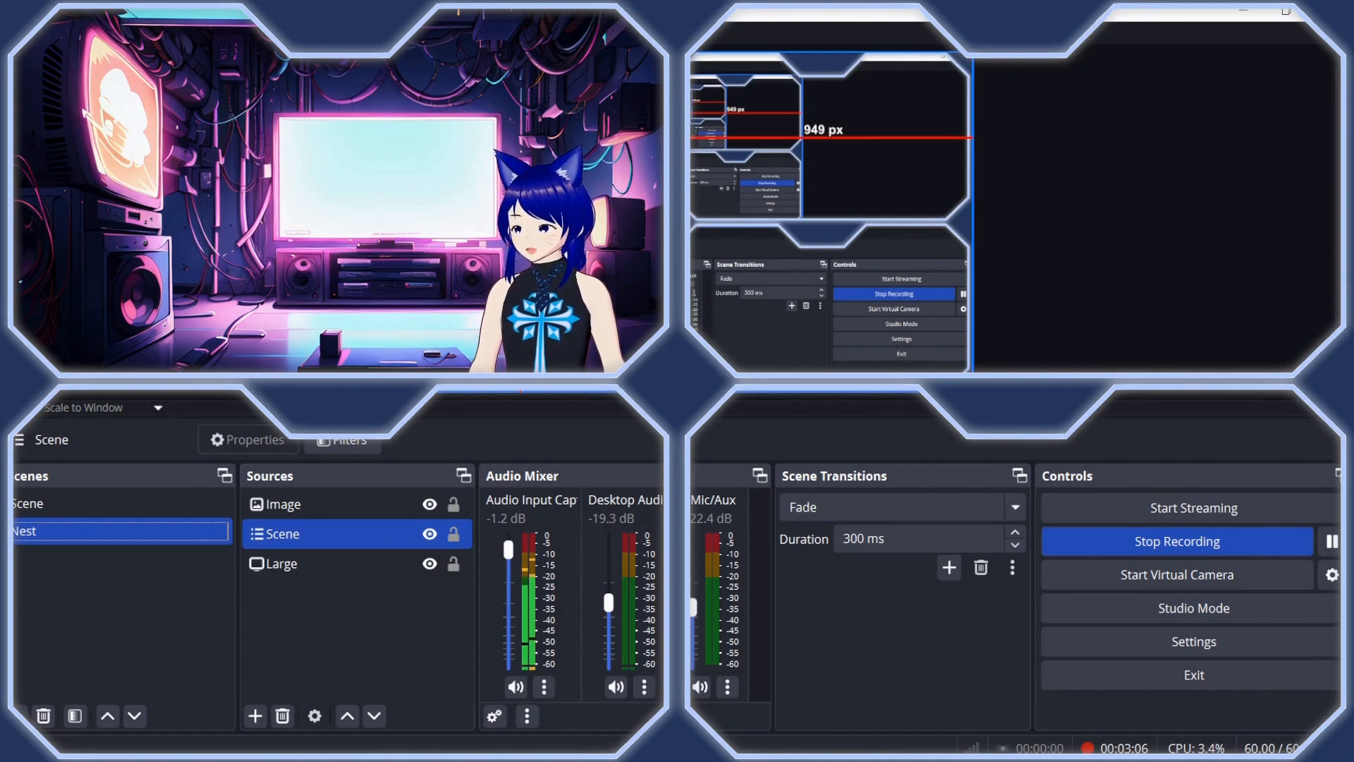
- Return to the scene named Scene, show the Large source and hide the cyberpunk image
{"action": "left_click", "coordinate": [89, 501]}
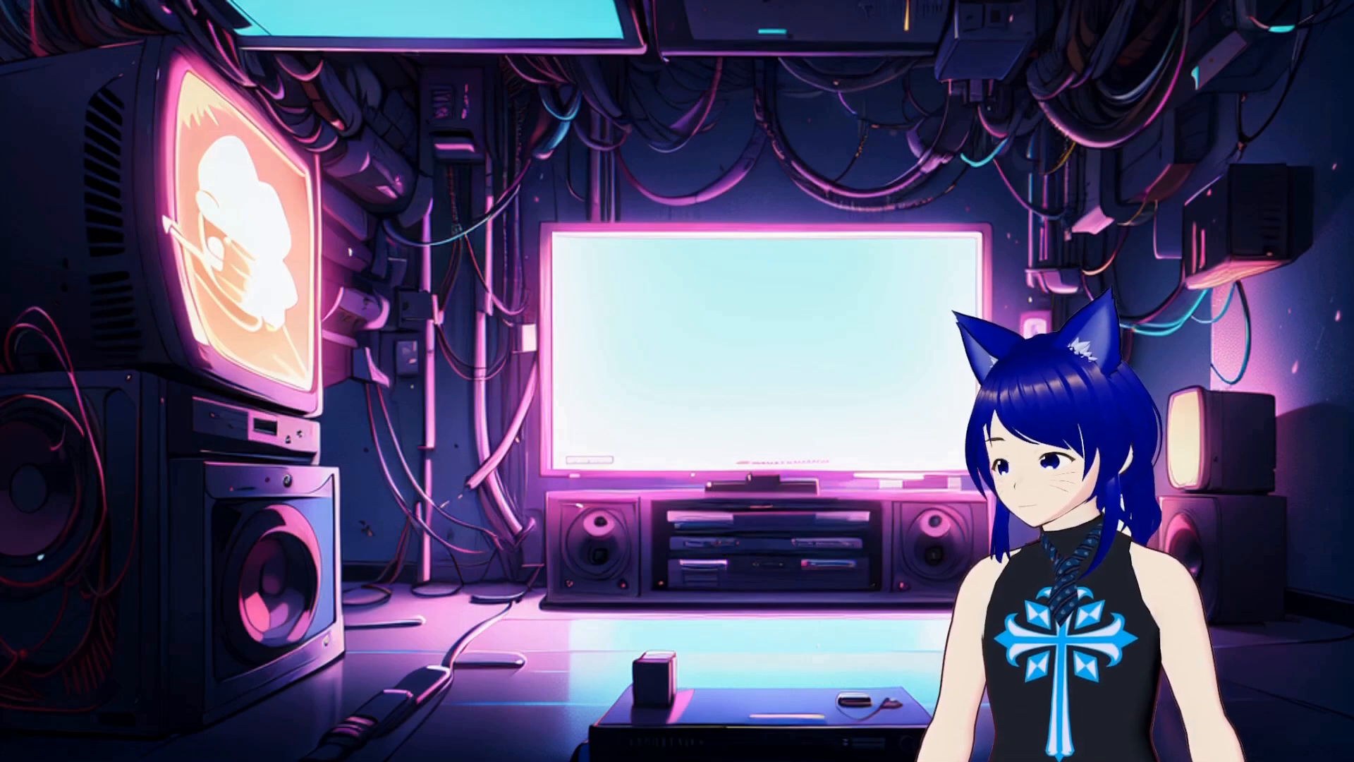
{"action": "left_click", "coordinate": [418, 652]}
{"action": "left_click", "coordinate": [418, 682]}
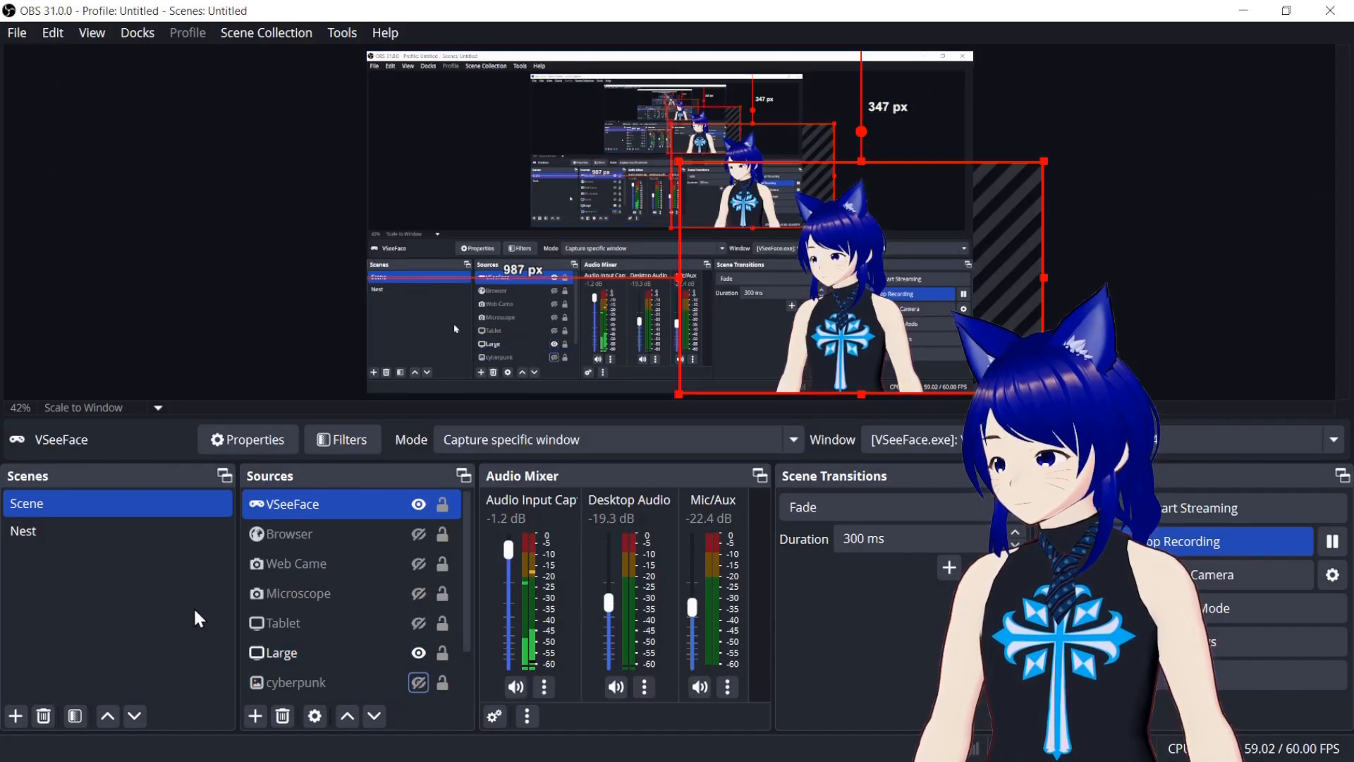
- Return to the Nest scene and add a new Media Source to it
{"action": "left_click", "coordinate": [55, 530]}
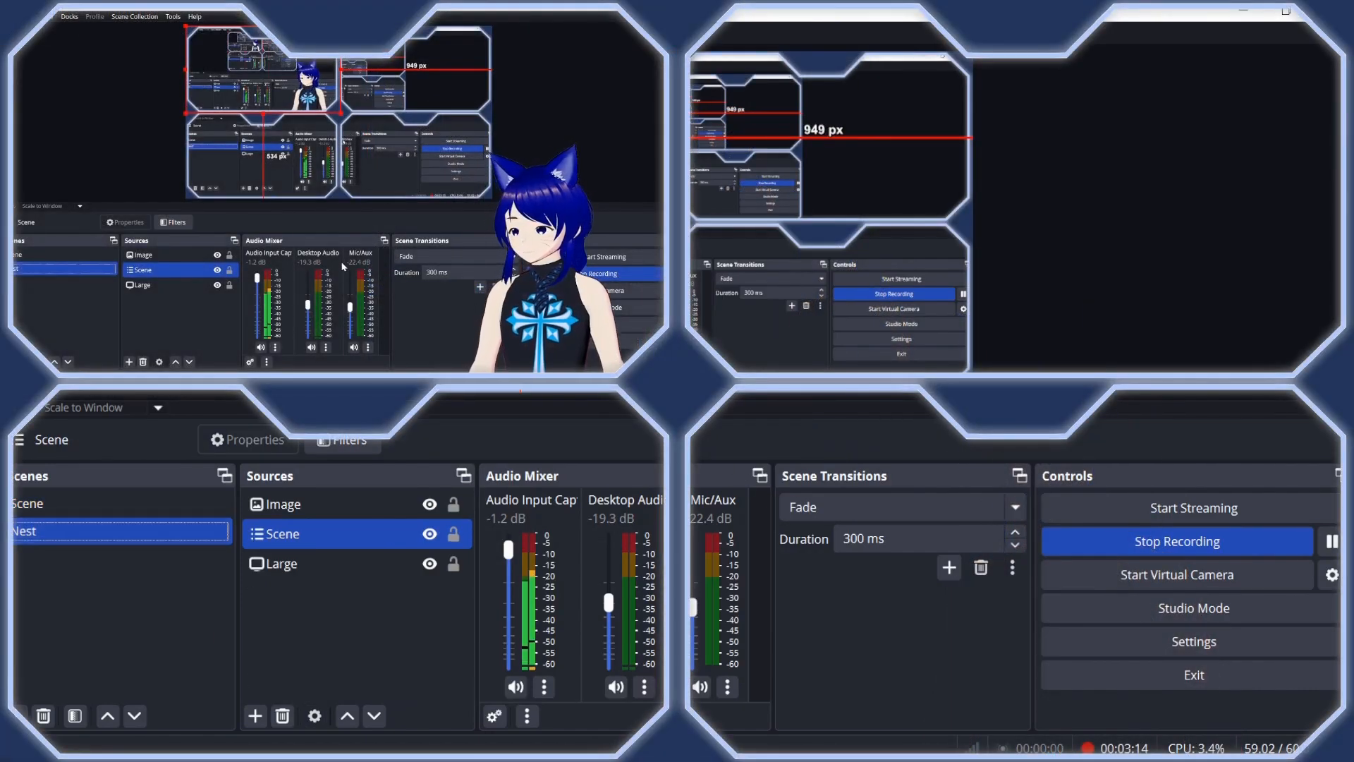
{"action": "right_click", "coordinate": [397, 617]}
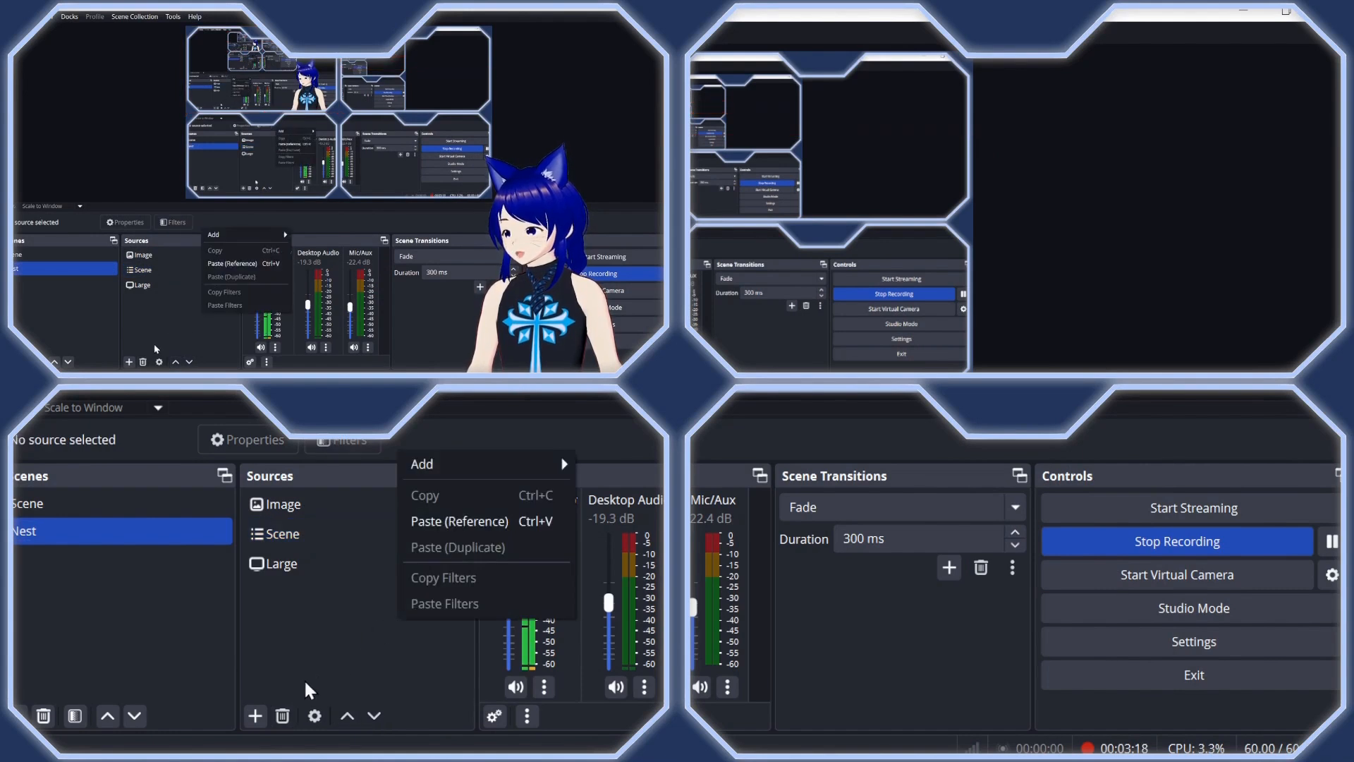
{"action": "left_click", "coordinate": [264, 715]}
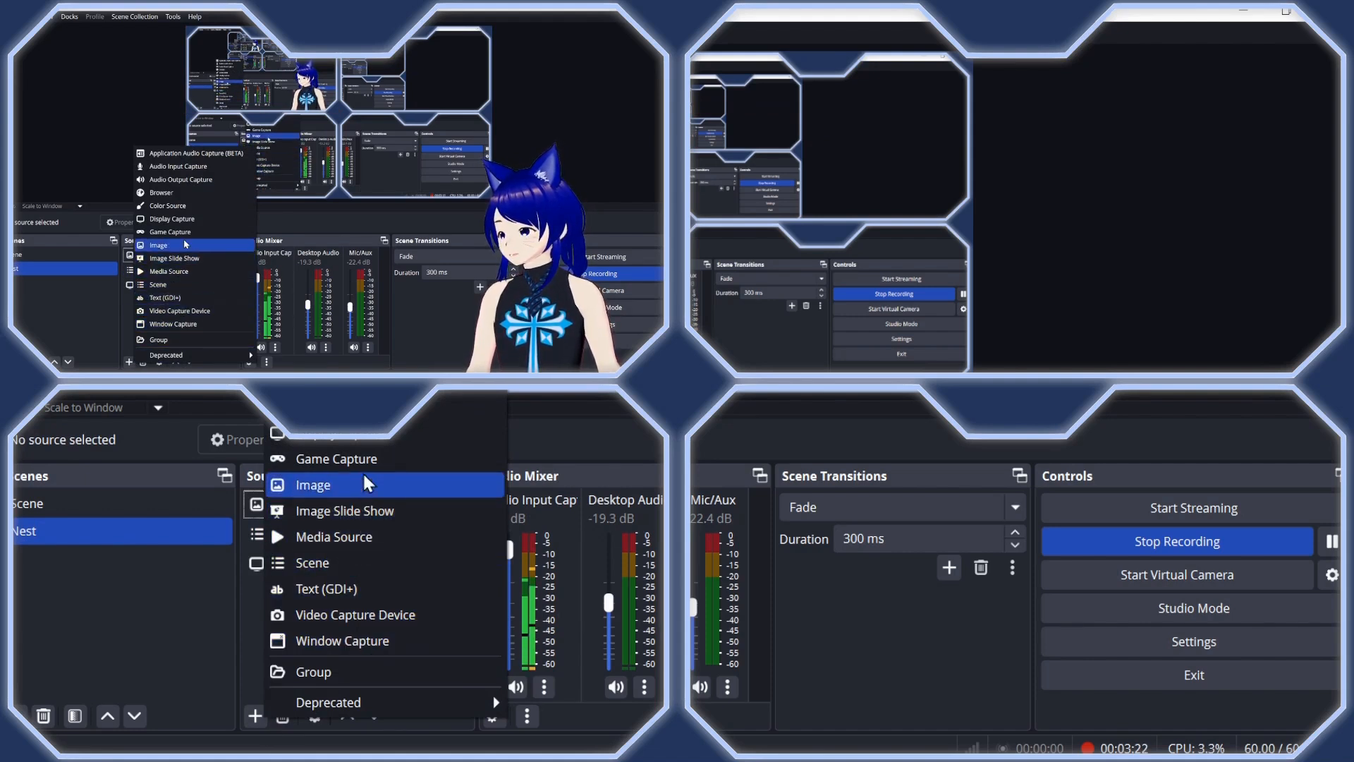
{"action": "left_click", "coordinate": [362, 532]}
{"action": "left_click", "coordinate": [722, 502]}
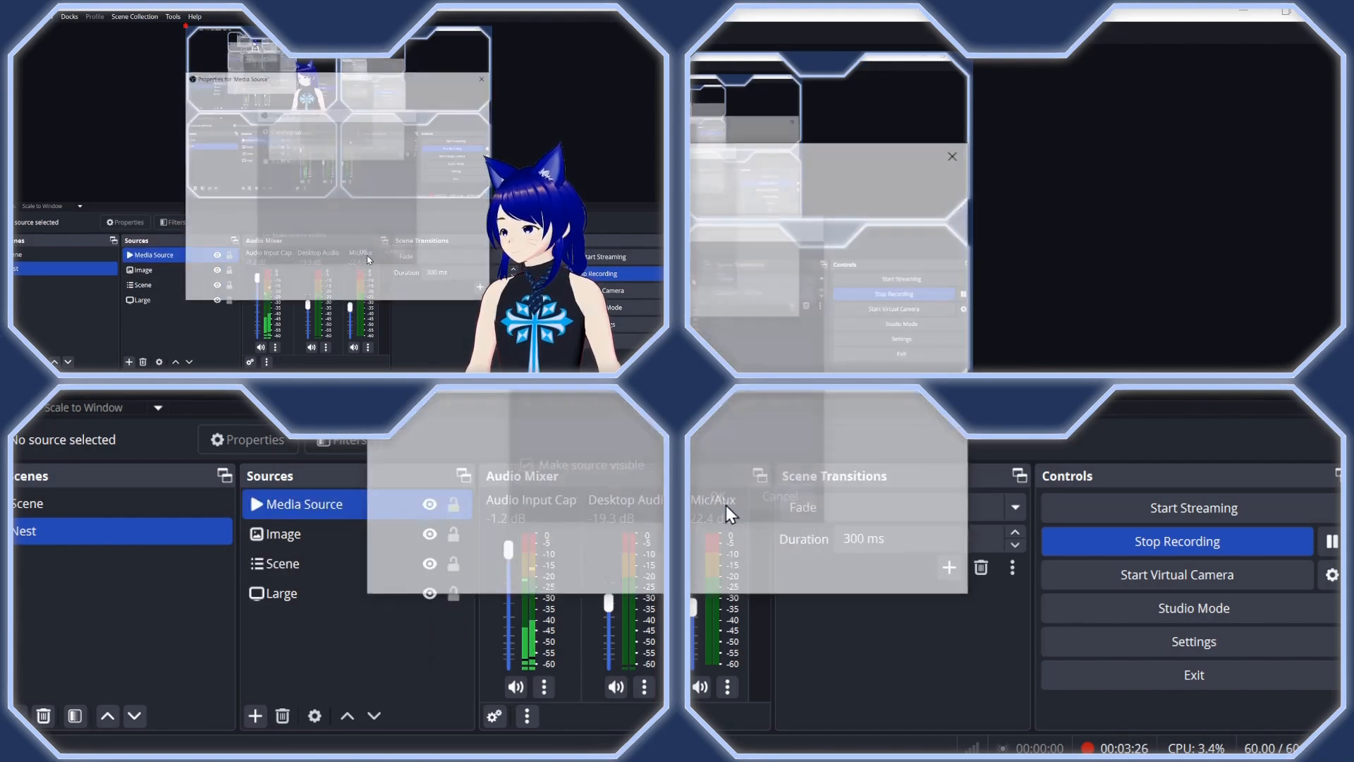
- Load buffering.gif from the Channel Images folder as the Media Source's local file and place the source directly beneath Image
{"action": "left_click", "coordinate": [900, 415]}
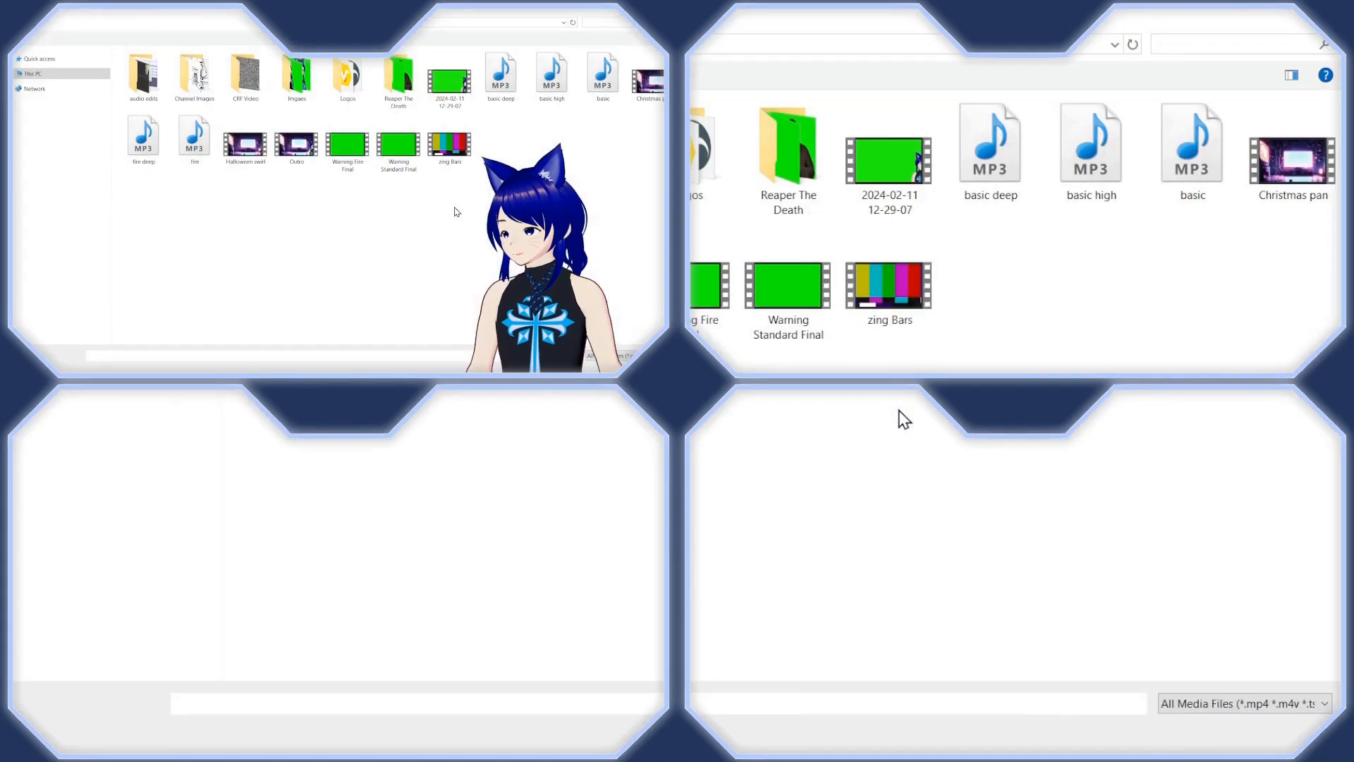
{"action": "double_click", "coordinate": [174, 81]}
{"action": "double_click", "coordinate": [156, 85]}
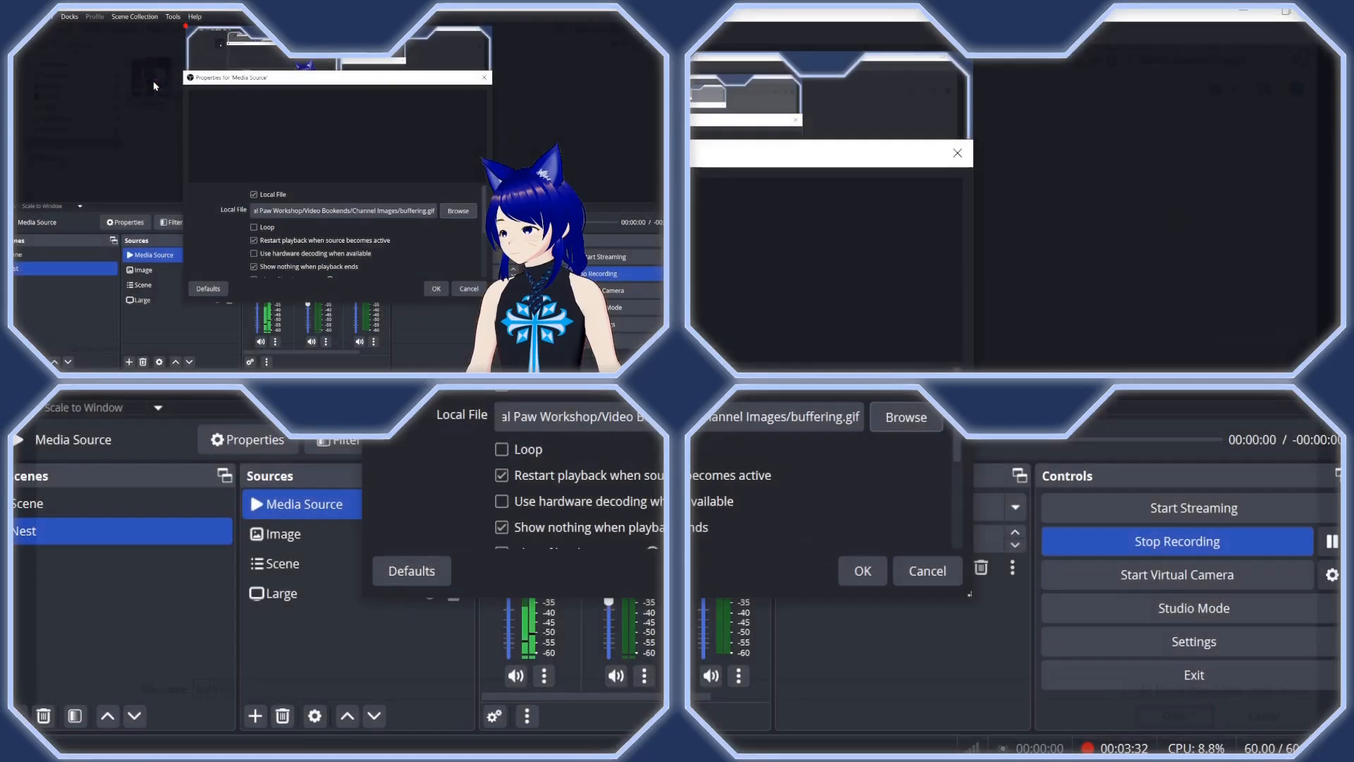
{"action": "left_click", "coordinate": [861, 569]}
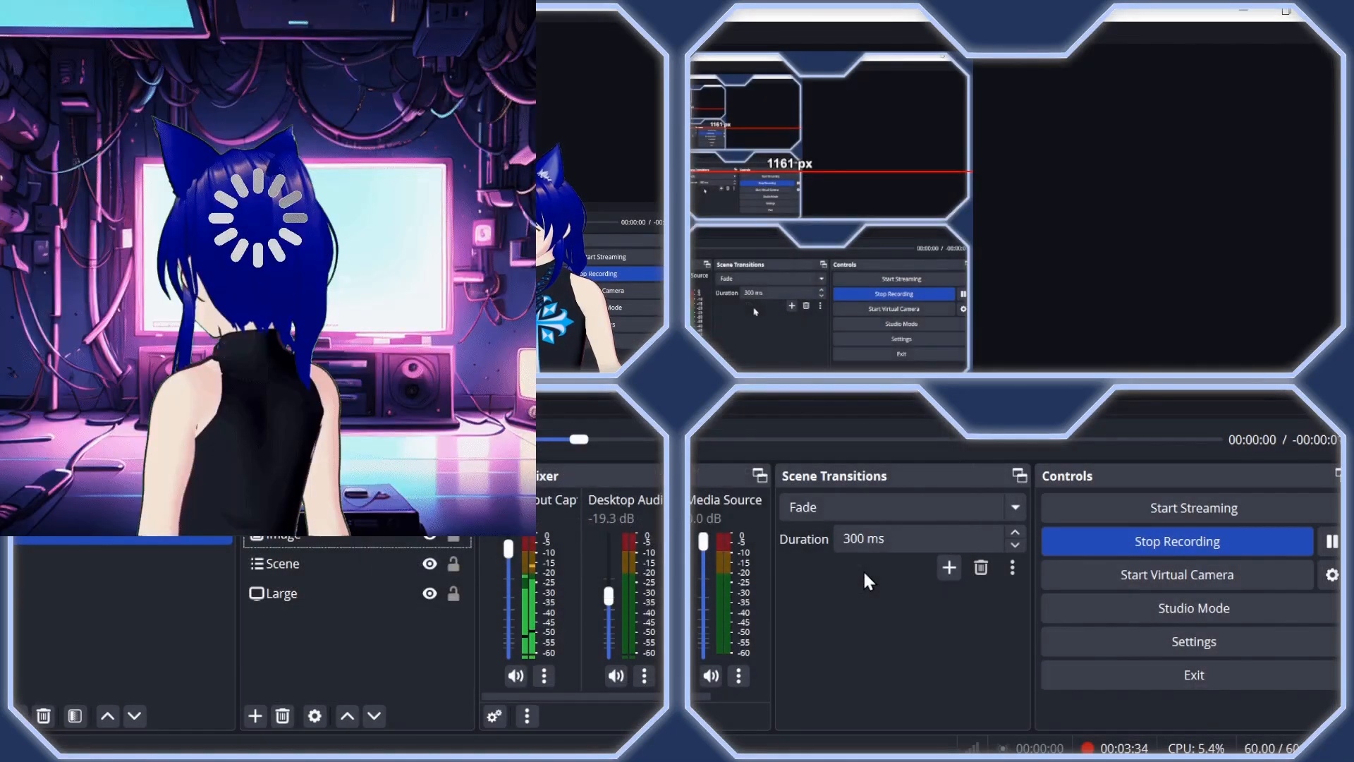
{"action": "left_click_drag", "start_coordinate": [344, 503], "coordinate": [339, 543]}
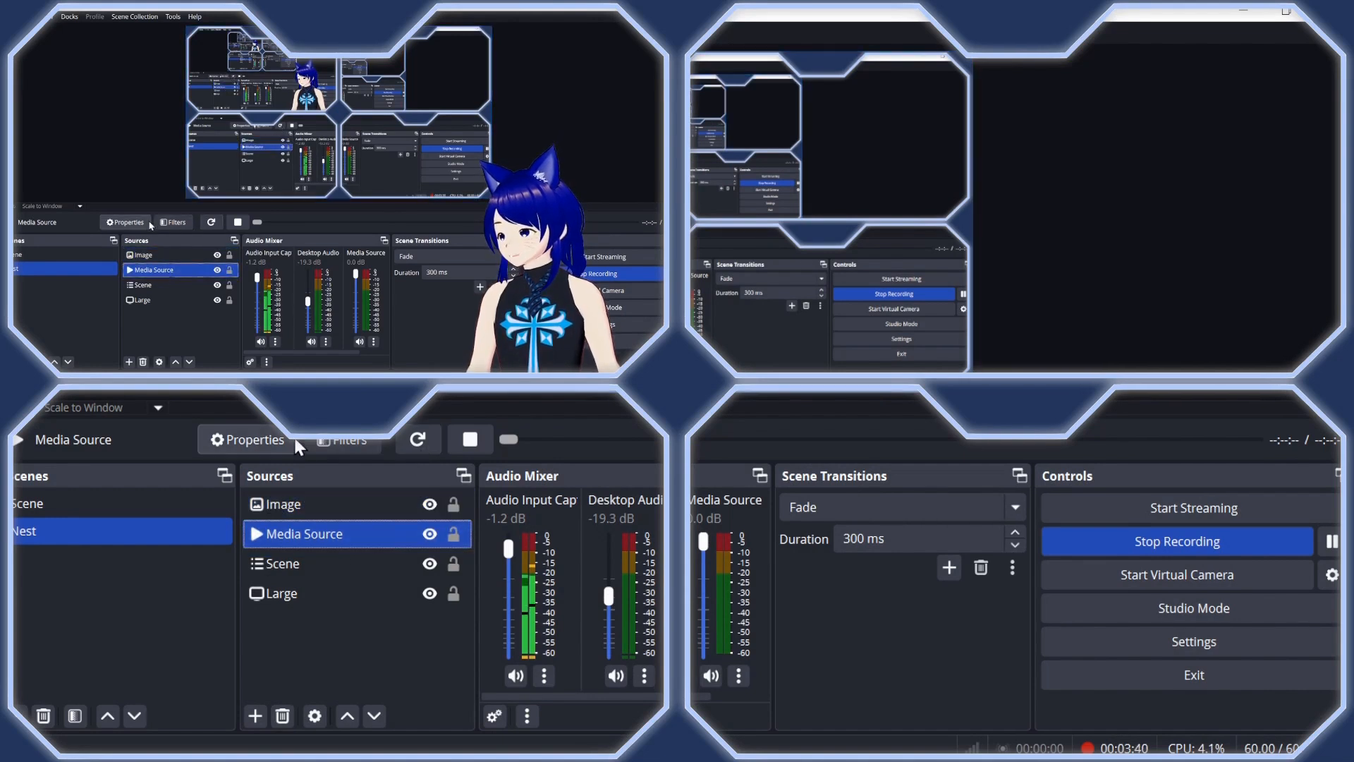
- Enable Loop for the Media Source and scale it down into the grid's upper-right cell
{"action": "left_click", "coordinate": [247, 444]}
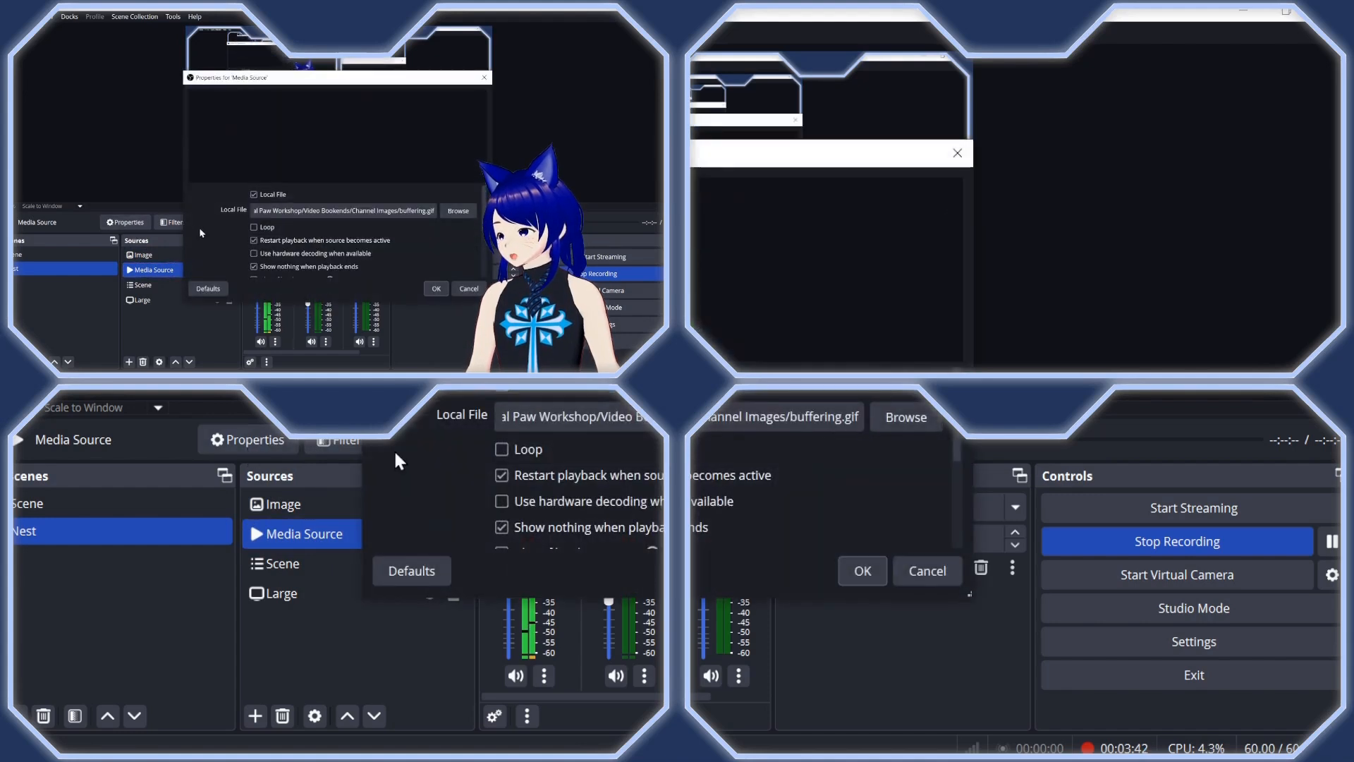
{"action": "left_click", "coordinate": [505, 447]}
{"action": "left_click", "coordinate": [861, 570]}
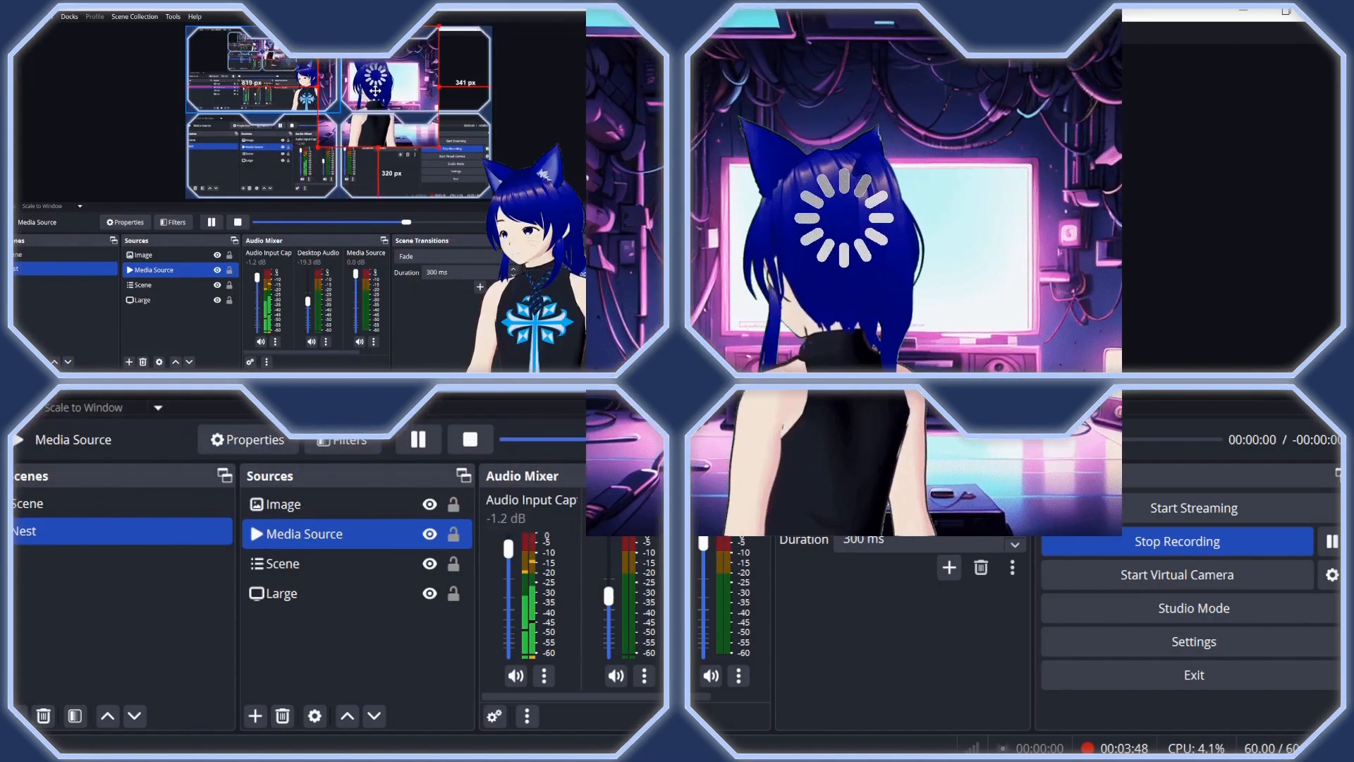
{"action": "left_click_drag", "start_coordinate": [397, 93], "coordinate": [411, 93]}
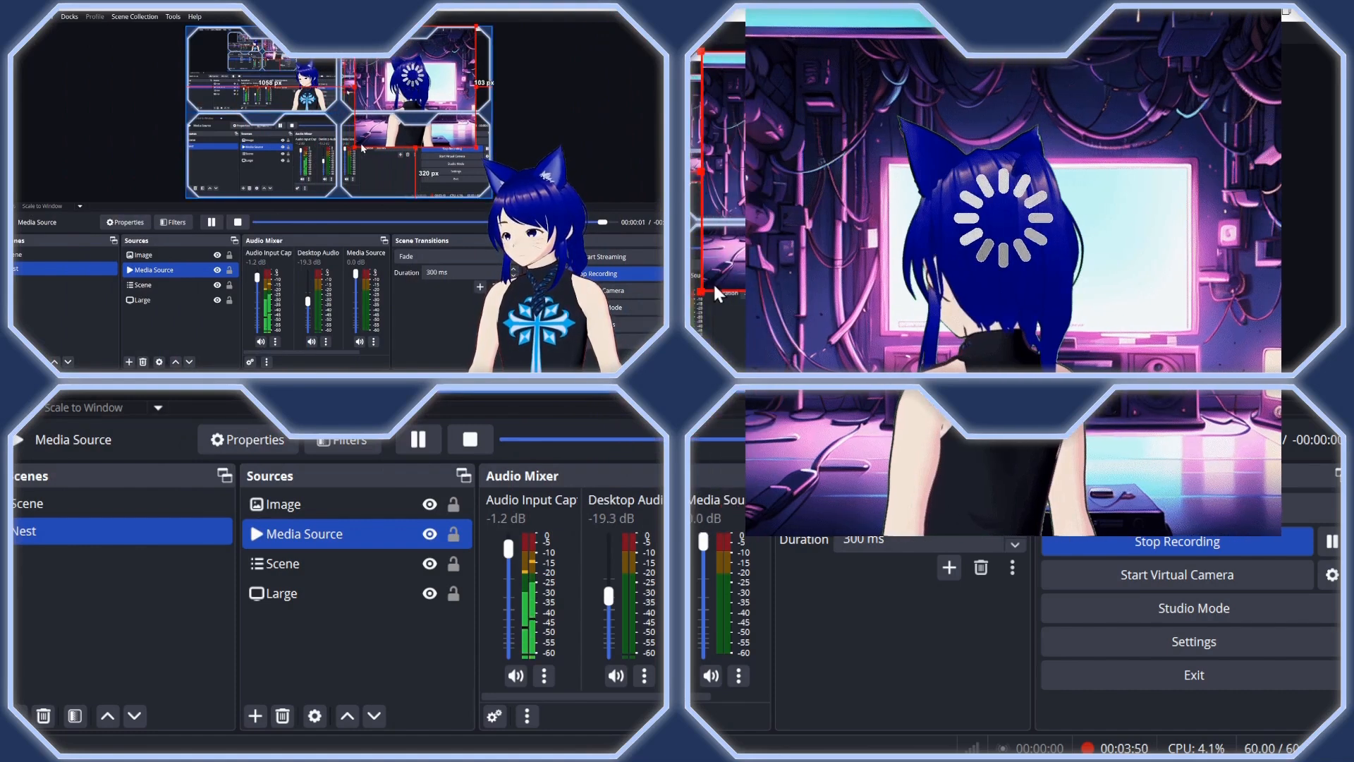
{"action": "left_click_drag", "start_coordinate": [356, 146], "coordinate": [387, 94]}
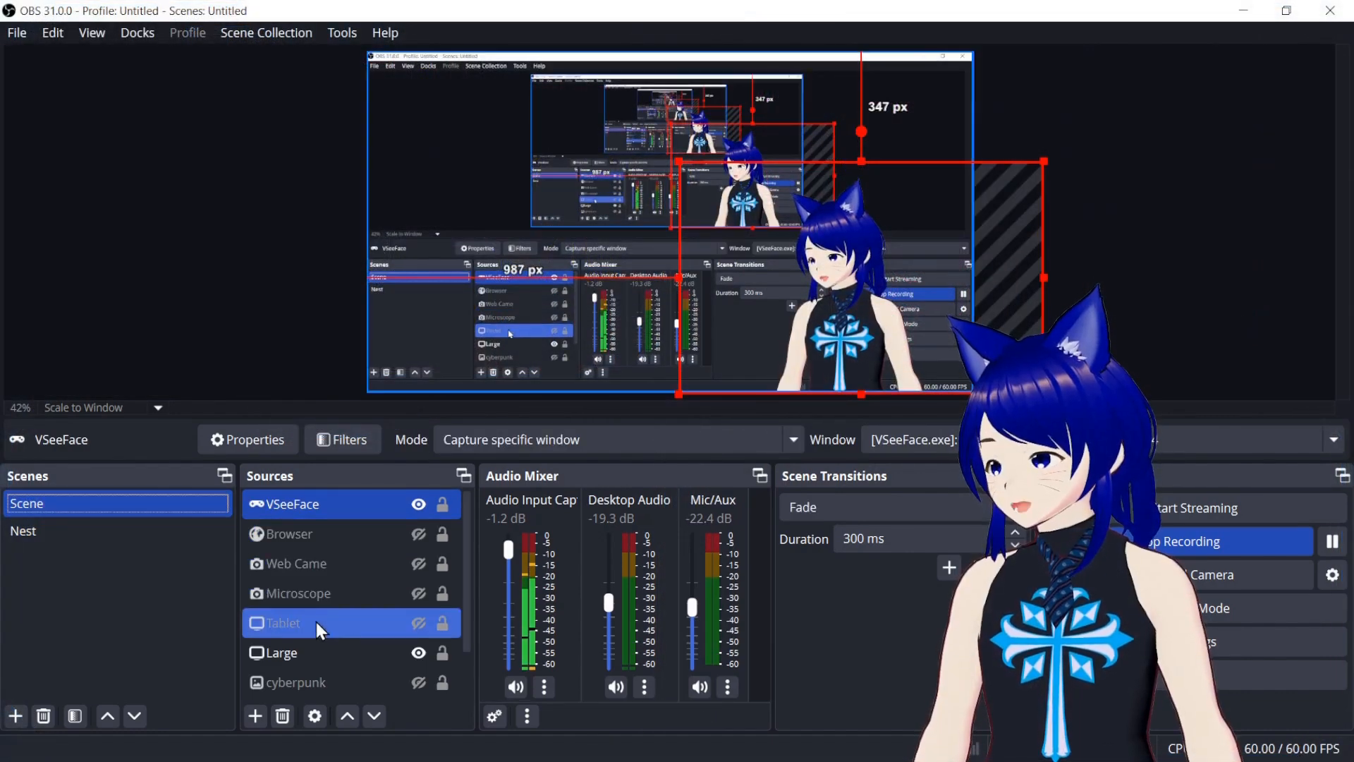
- Copy the cyberpunk source from Scene and paste it as a reference into Nest
{"action": "left_click", "coordinate": [294, 683], "text": "ctrl"}
{"action": "left_click", "coordinate": [293, 683]}
{"action": "right_click", "coordinate": [294, 684]}
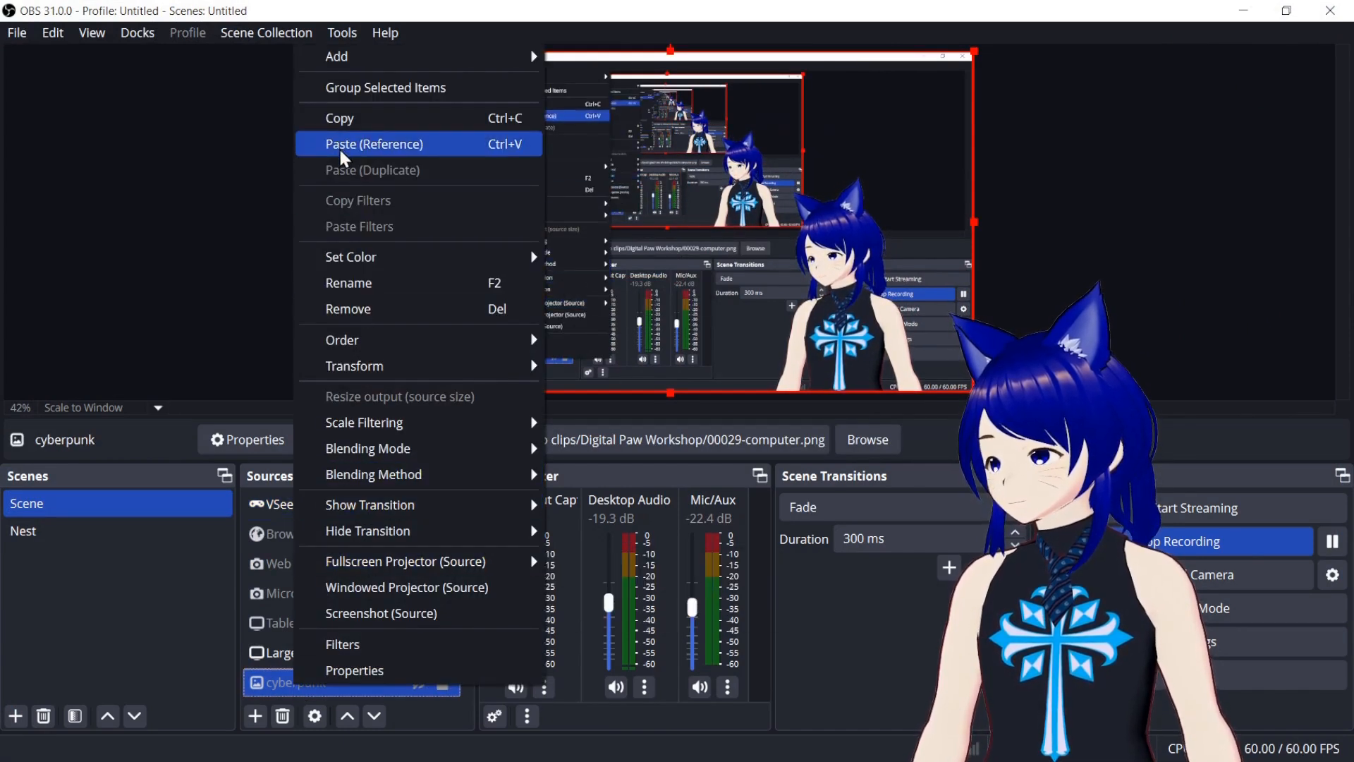
{"action": "left_click", "coordinate": [380, 117]}
{"action": "left_click", "coordinate": [23, 531]}
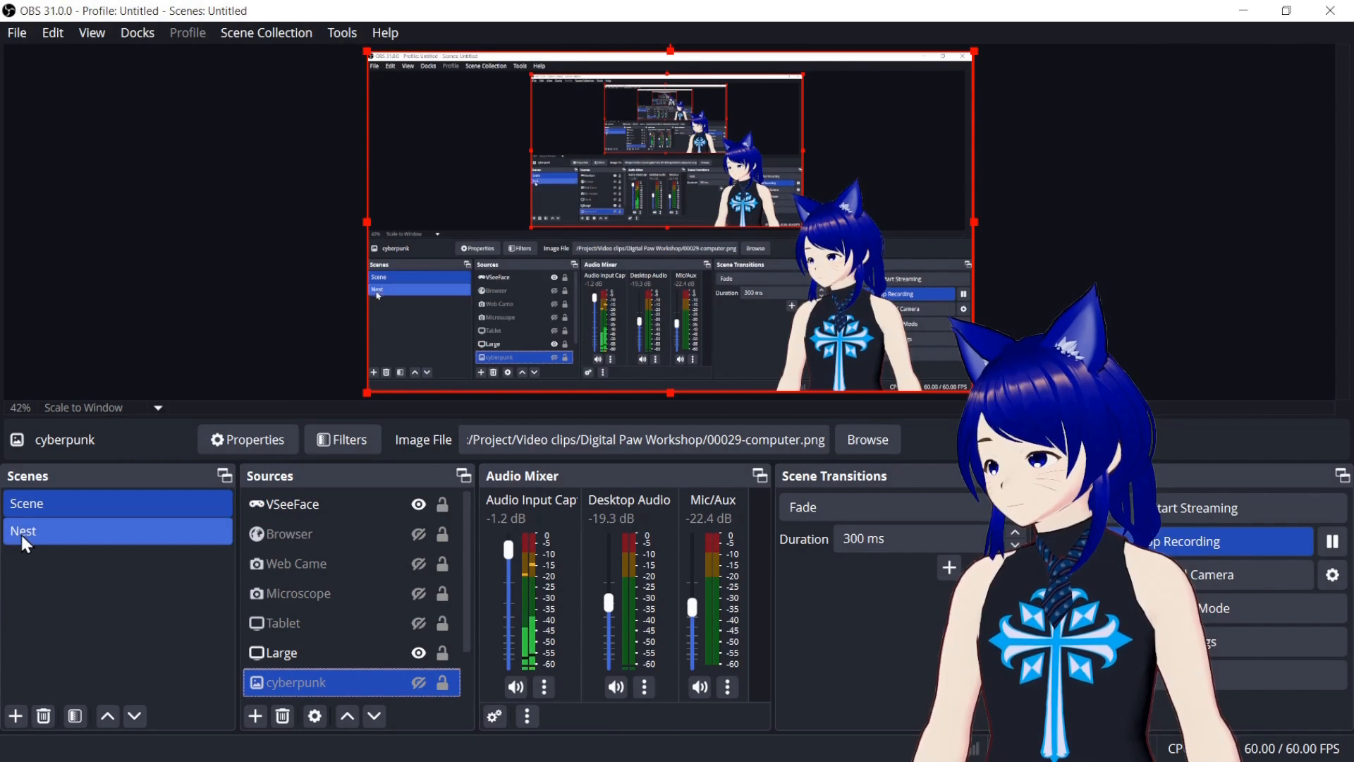
{"action": "left_click", "coordinate": [271, 632]}
{"action": "right_click", "coordinate": [271, 632]}
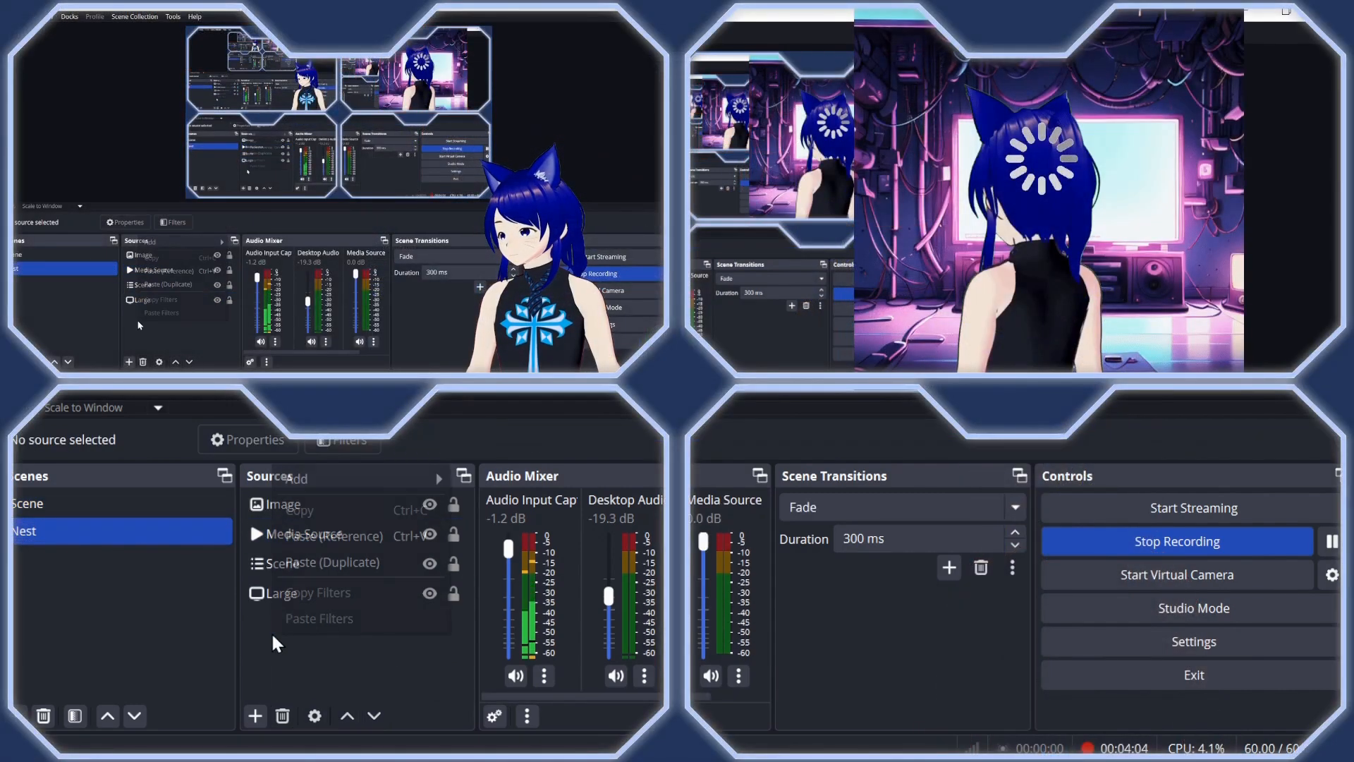
{"action": "left_click", "coordinate": [311, 539]}
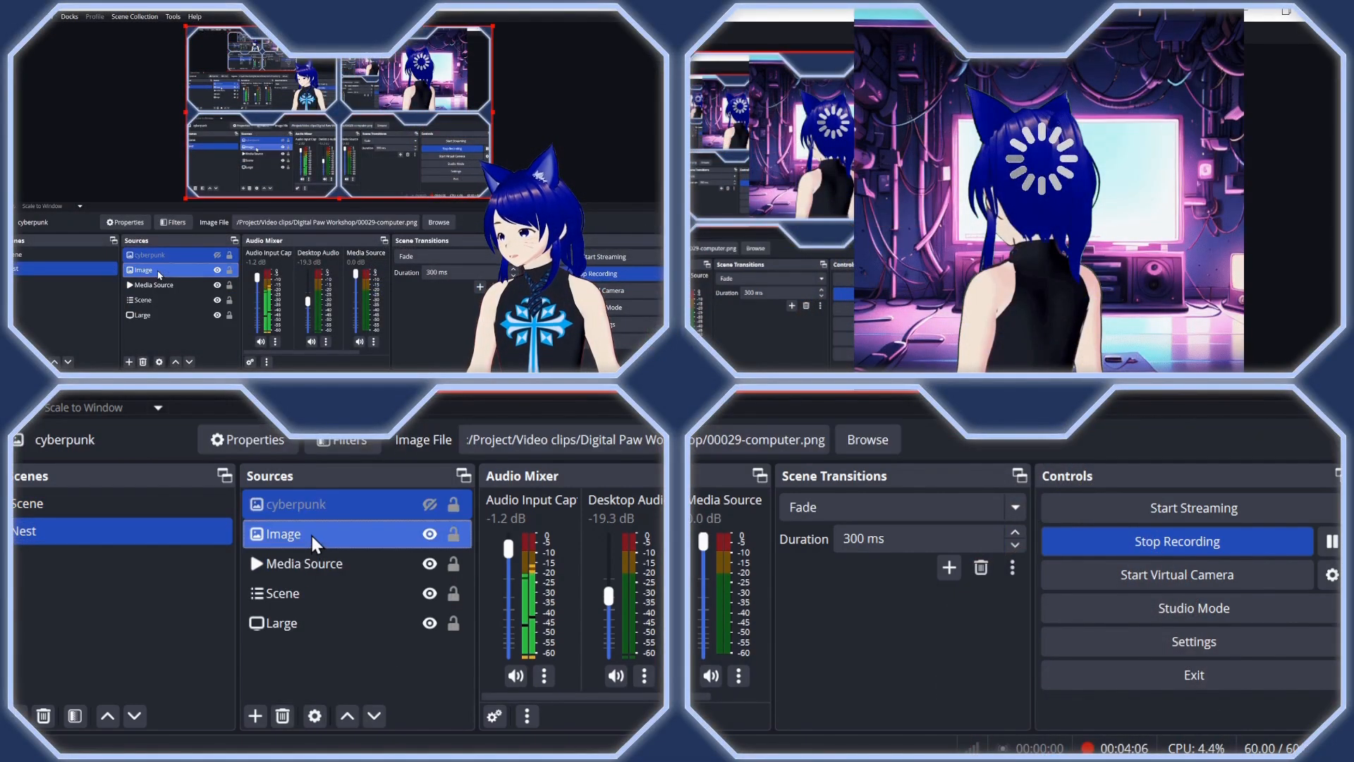
- Place cyberpunk beneath Scene in Nest's source order and show it, and scale Large down to the grid's lower-left cell
{"action": "left_click_drag", "start_coordinate": [320, 502], "coordinate": [311, 599]}
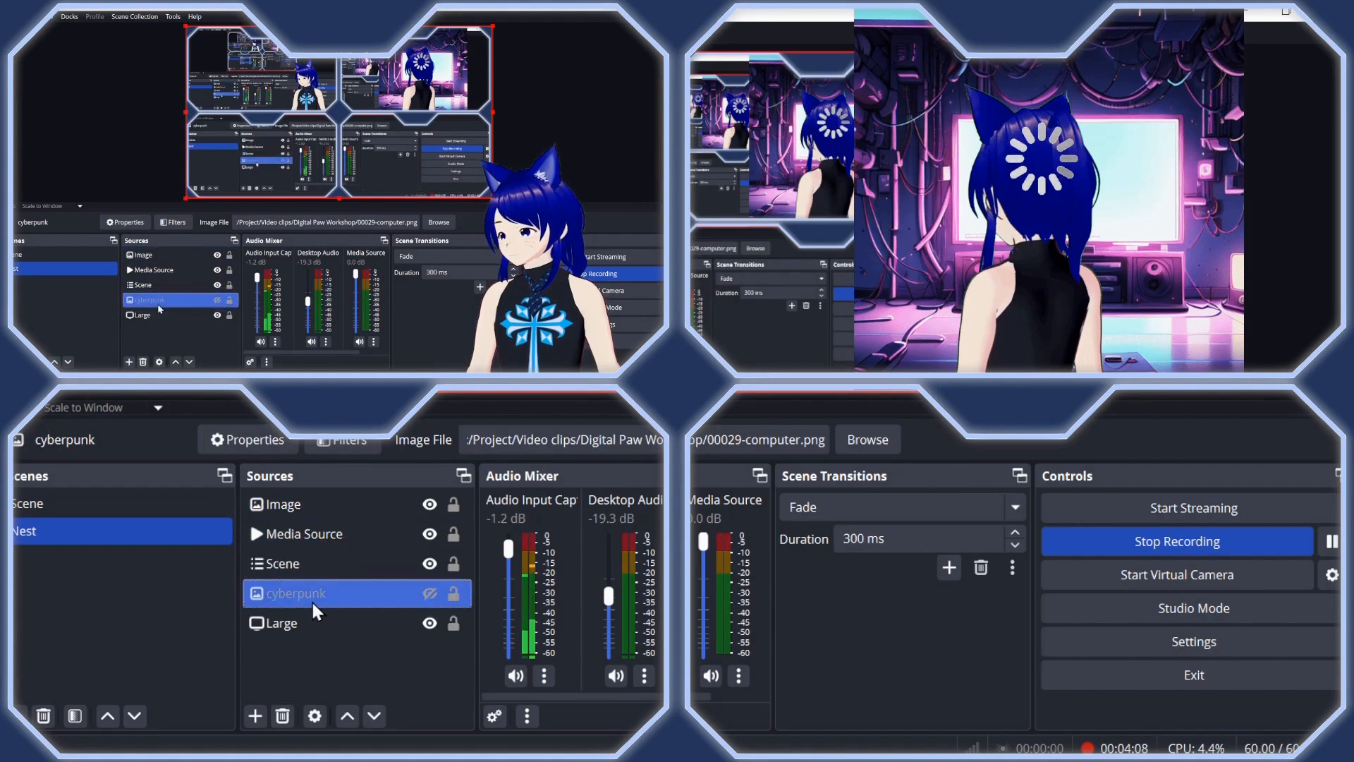
{"action": "left_click", "coordinate": [430, 593]}
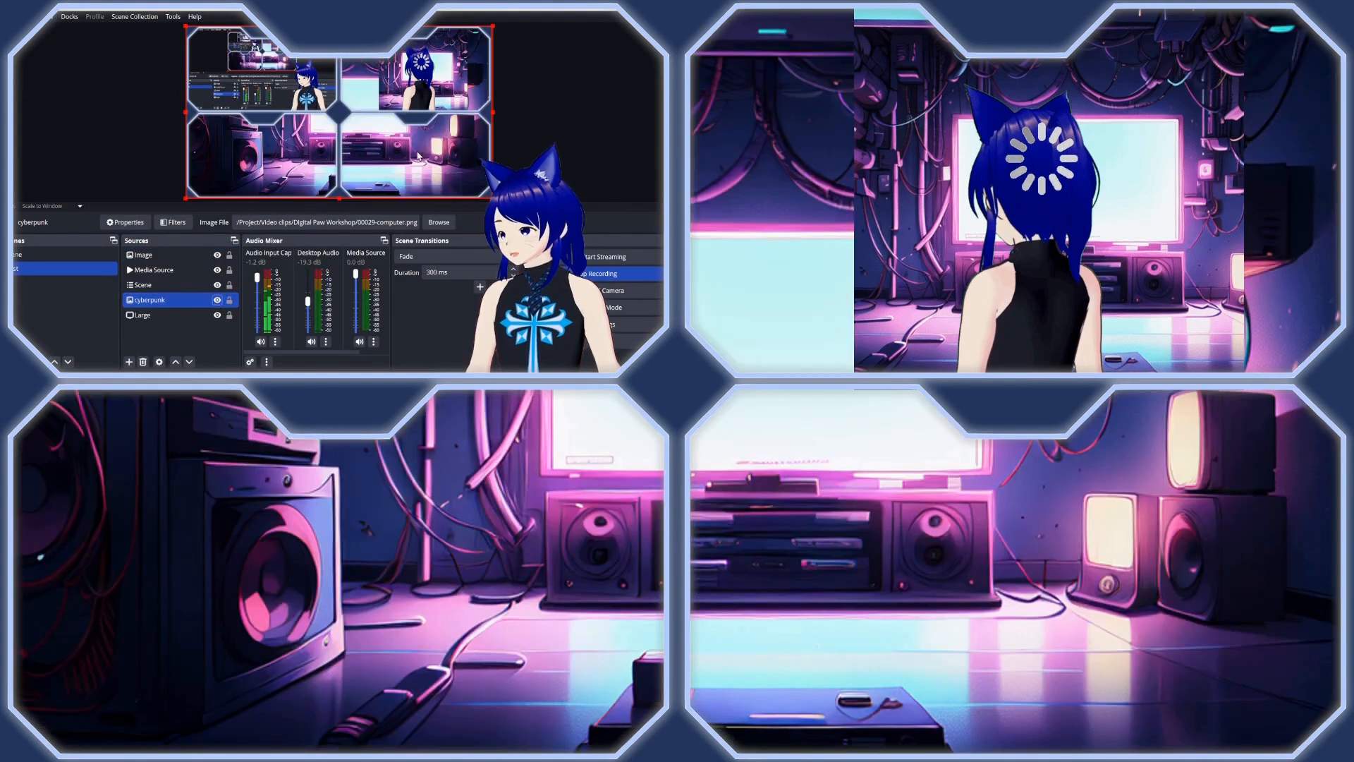
{"action": "left_click", "coordinate": [449, 125]}
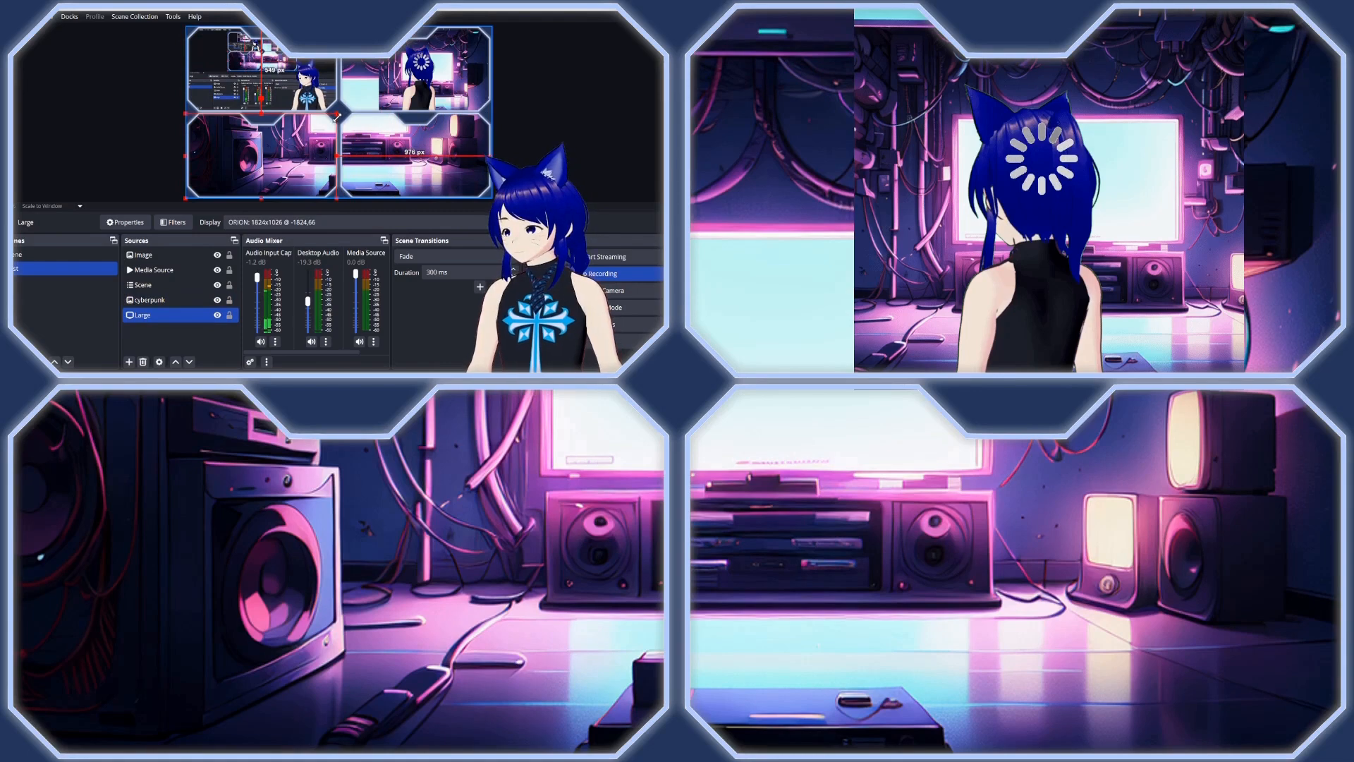
- Copy the Web Came source from Scene and paste it as a reference into Nest
{"action": "left_click", "coordinate": [19, 256]}
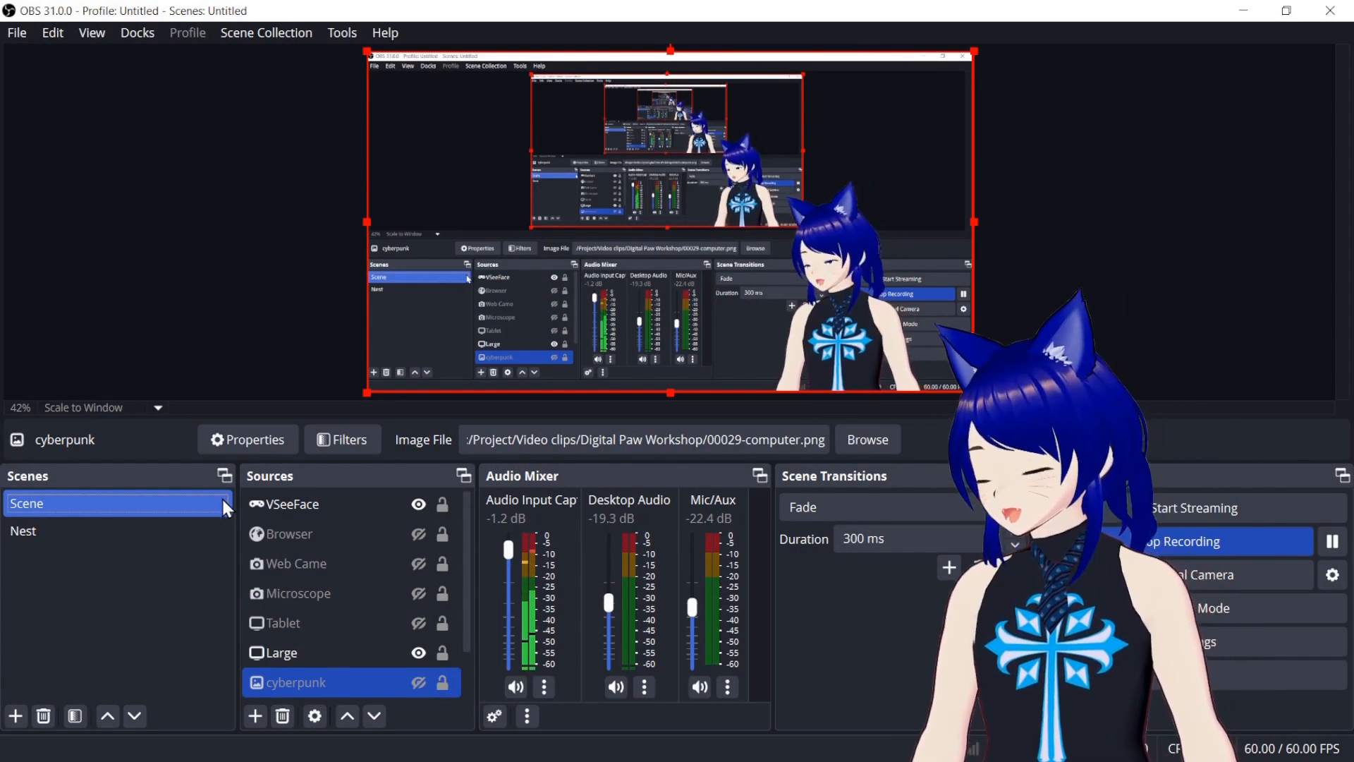
{"action": "left_click", "coordinate": [263, 581]}
{"action": "right_click", "coordinate": [263, 580]}
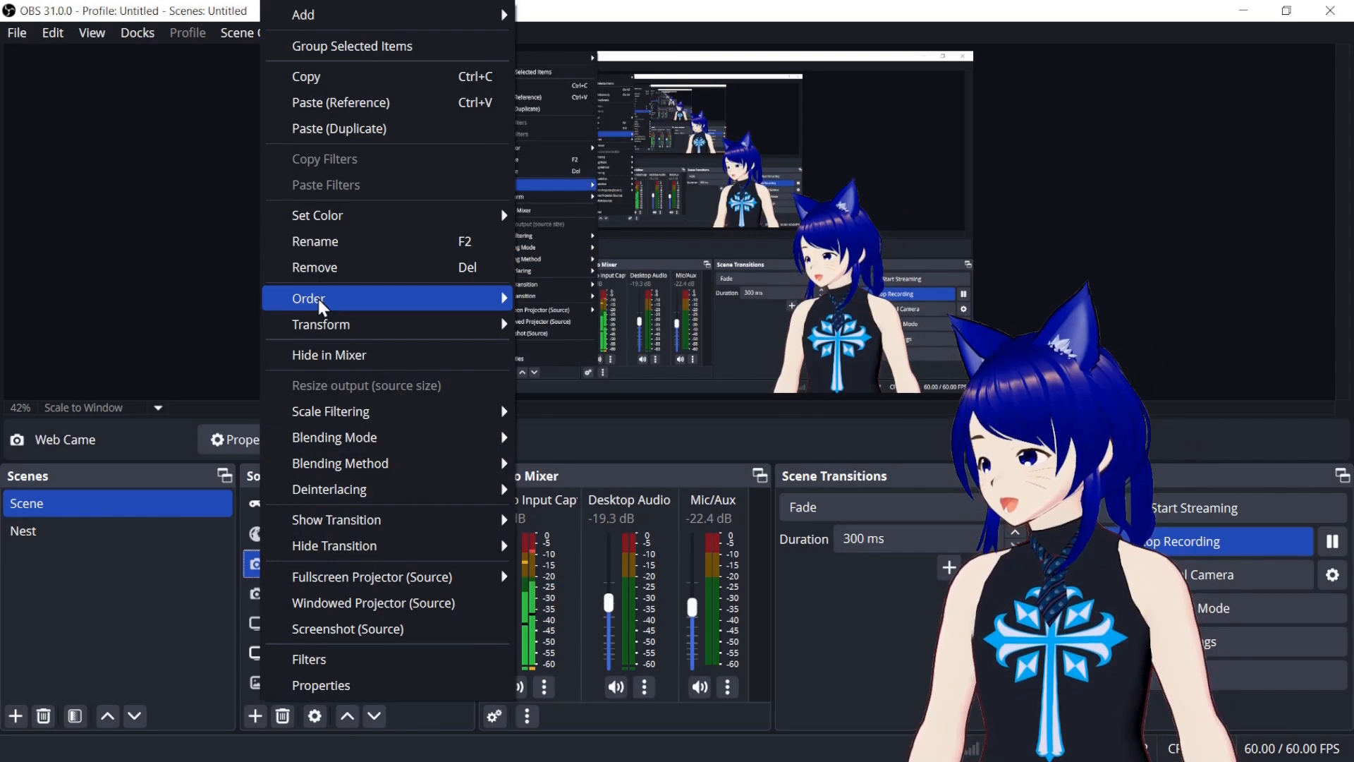
{"action": "left_click", "coordinate": [316, 74]}
{"action": "left_click", "coordinate": [60, 533]}
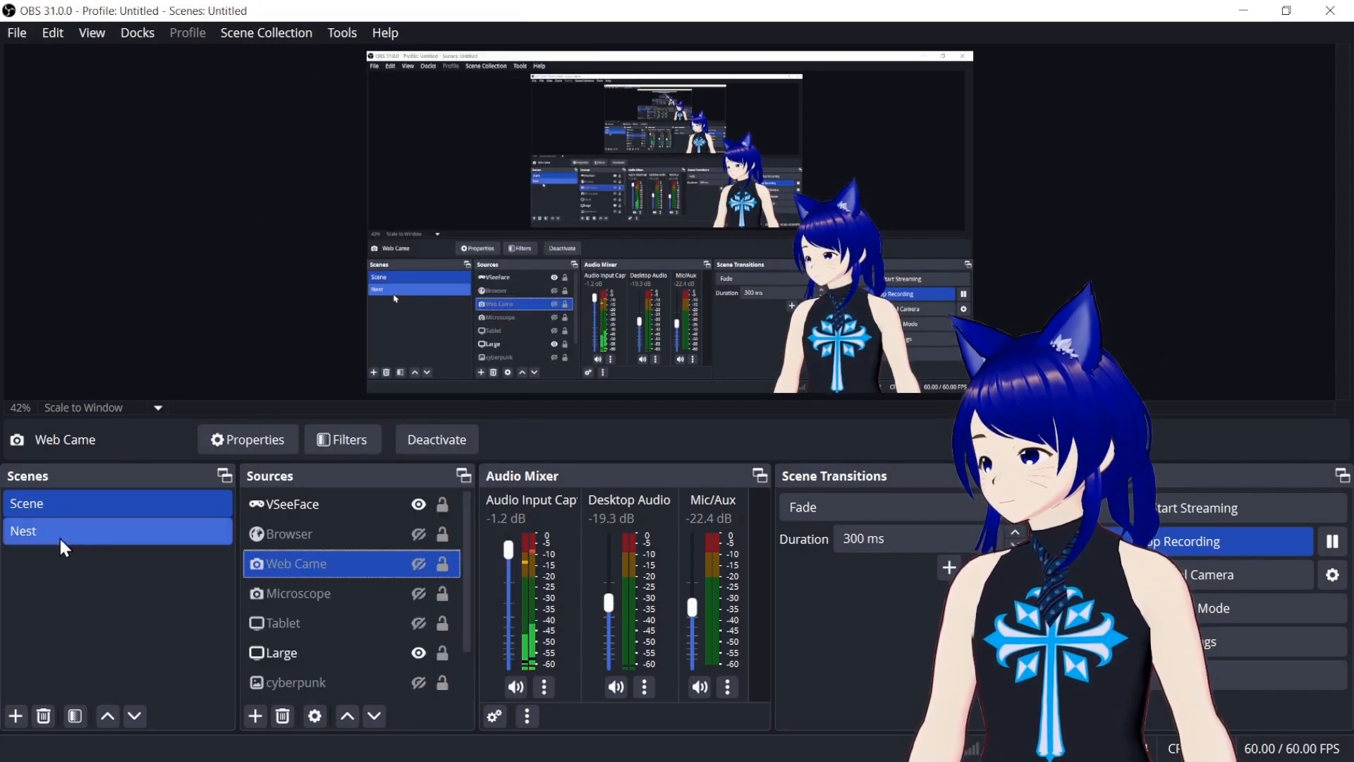
{"action": "left_click", "coordinate": [184, 346]}
{"action": "right_click", "coordinate": [184, 346]}
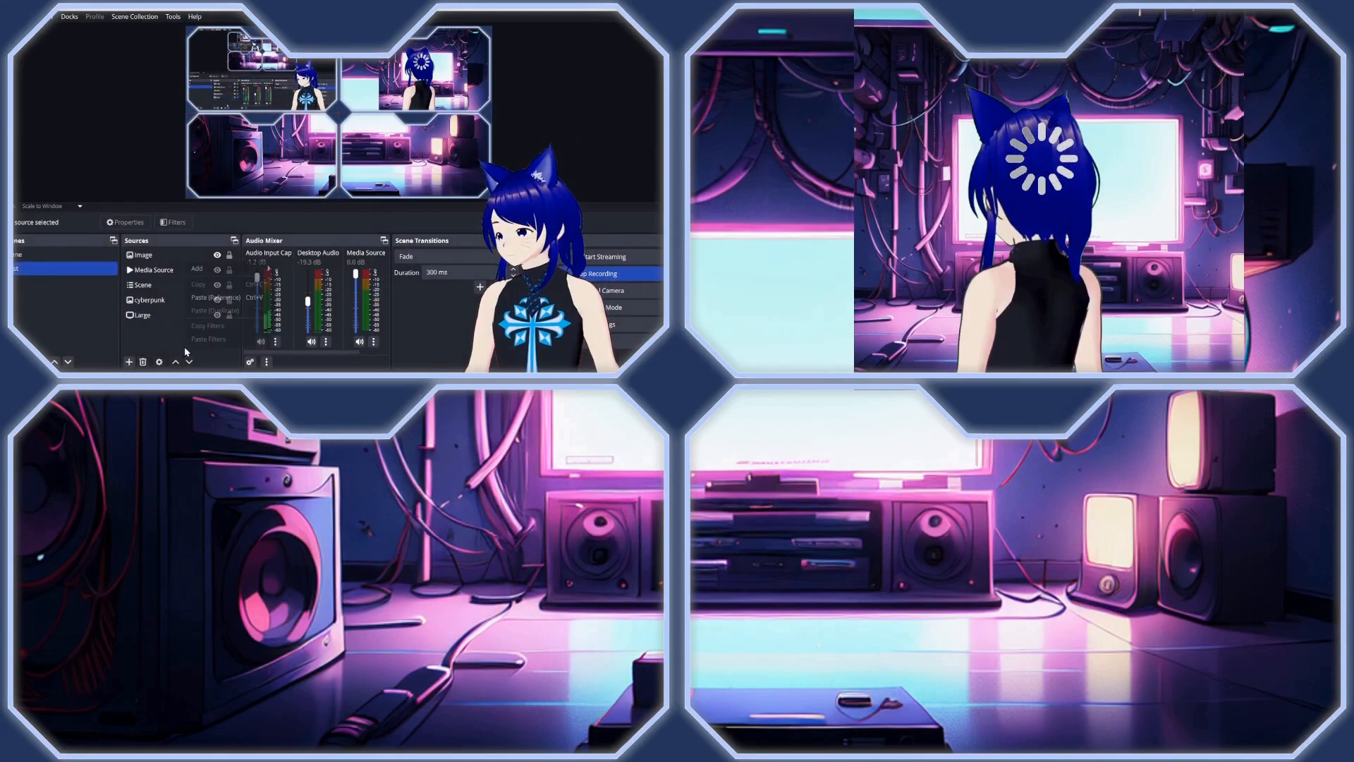
{"action": "left_click", "coordinate": [213, 303]}
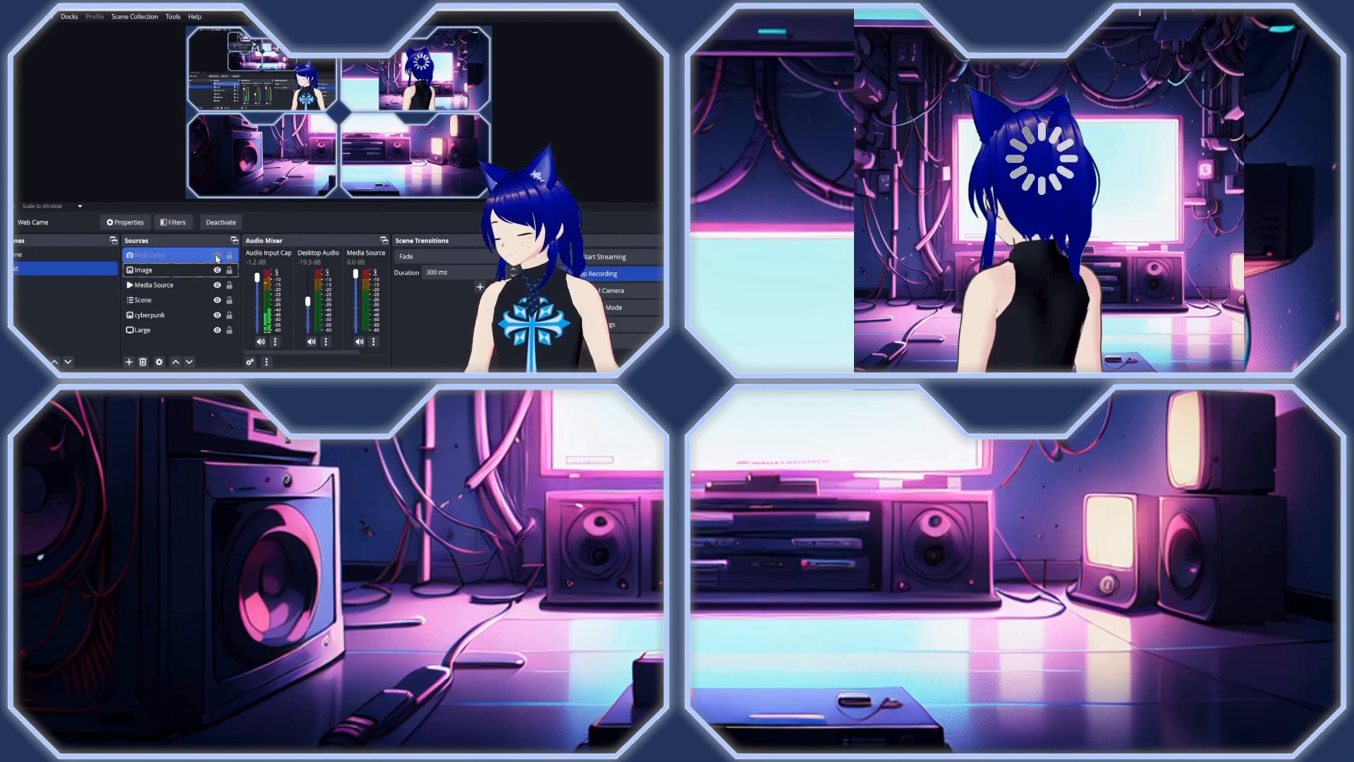
- Place Web Came beneath Media Source, show it, and scale it down to fit the grid's lower-right cell
{"action": "left_click_drag", "start_coordinate": [190, 261], "coordinate": [190, 289]}
{"action": "left_click", "coordinate": [212, 223]}
{"action": "left_click", "coordinate": [209, 225]}
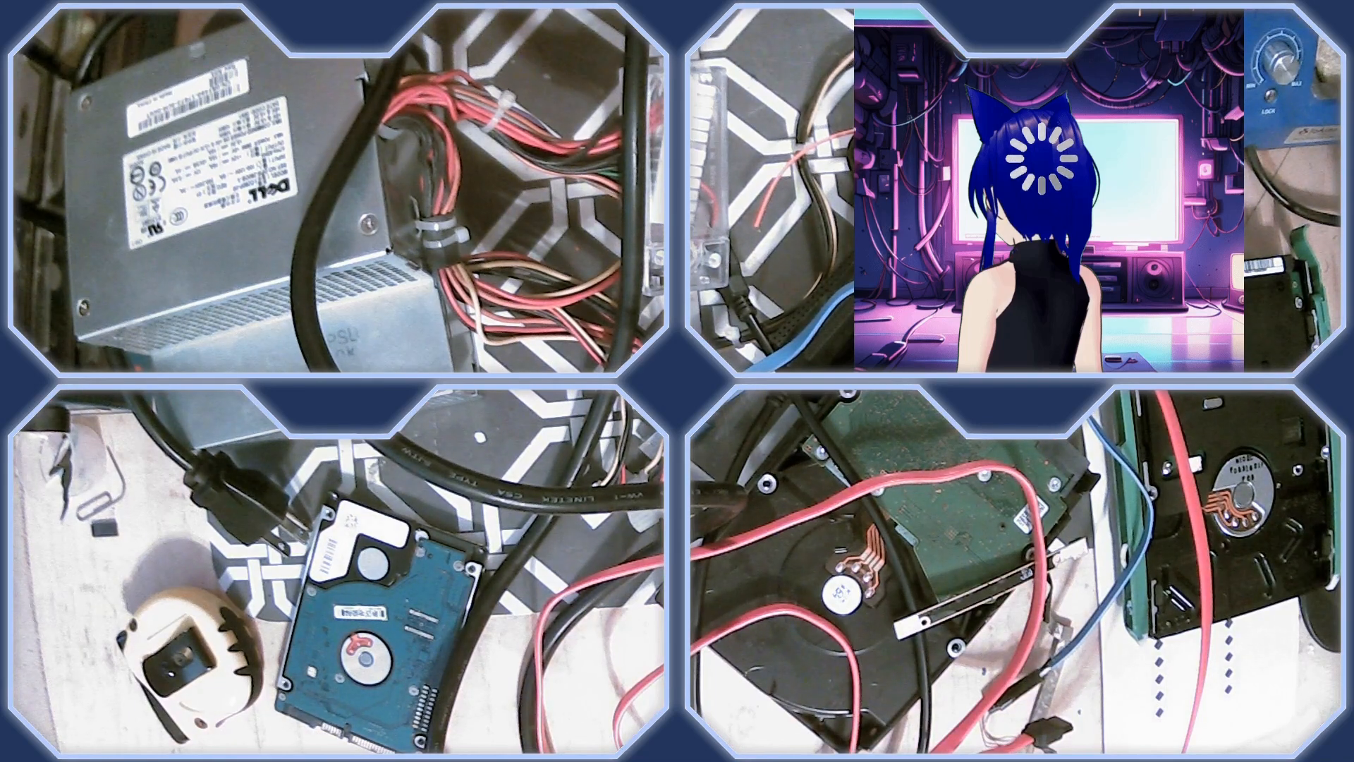
{"action": "left_click_drag", "start_coordinate": [187, 28], "coordinate": [340, 119]}
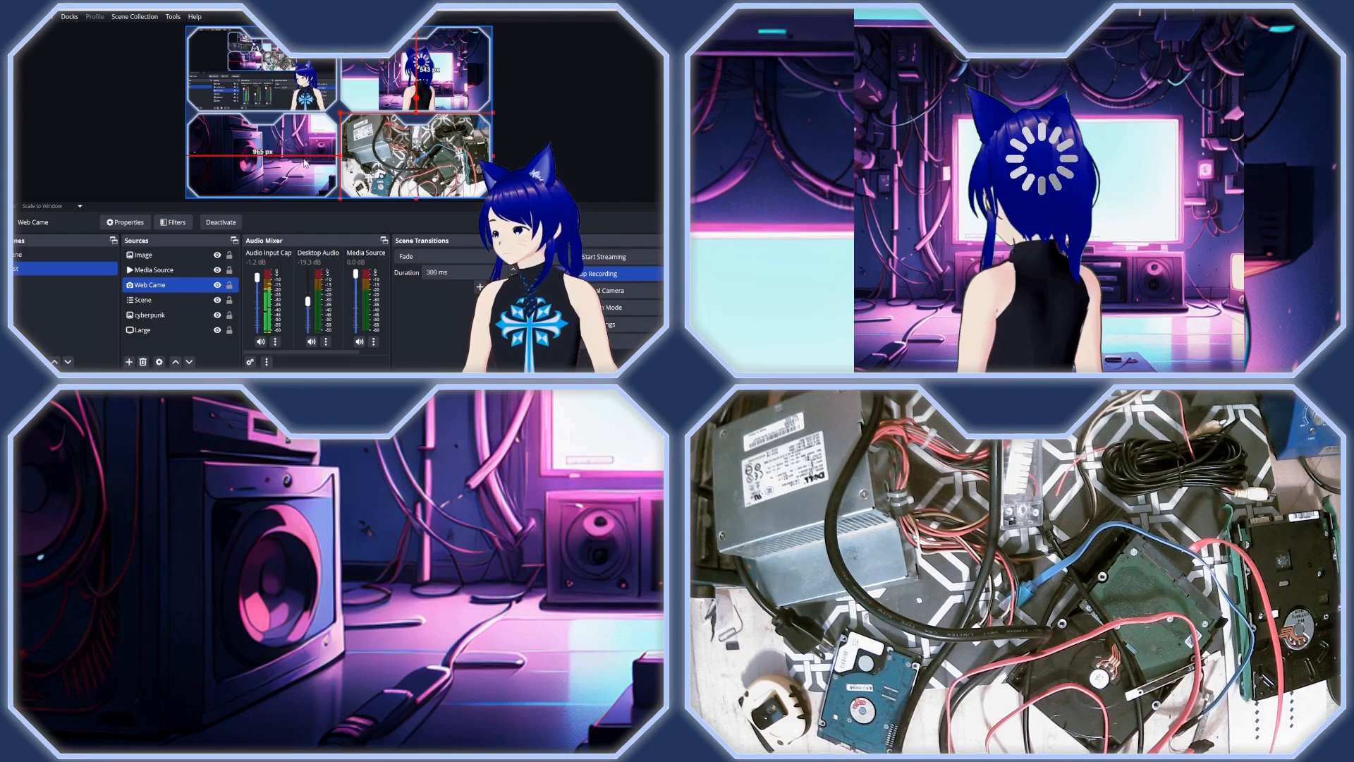
- Select only the cyberpunk image in Nest and scale it down to fit the grid's lower-left cell
{"action": "left_click", "coordinate": [265, 145]}
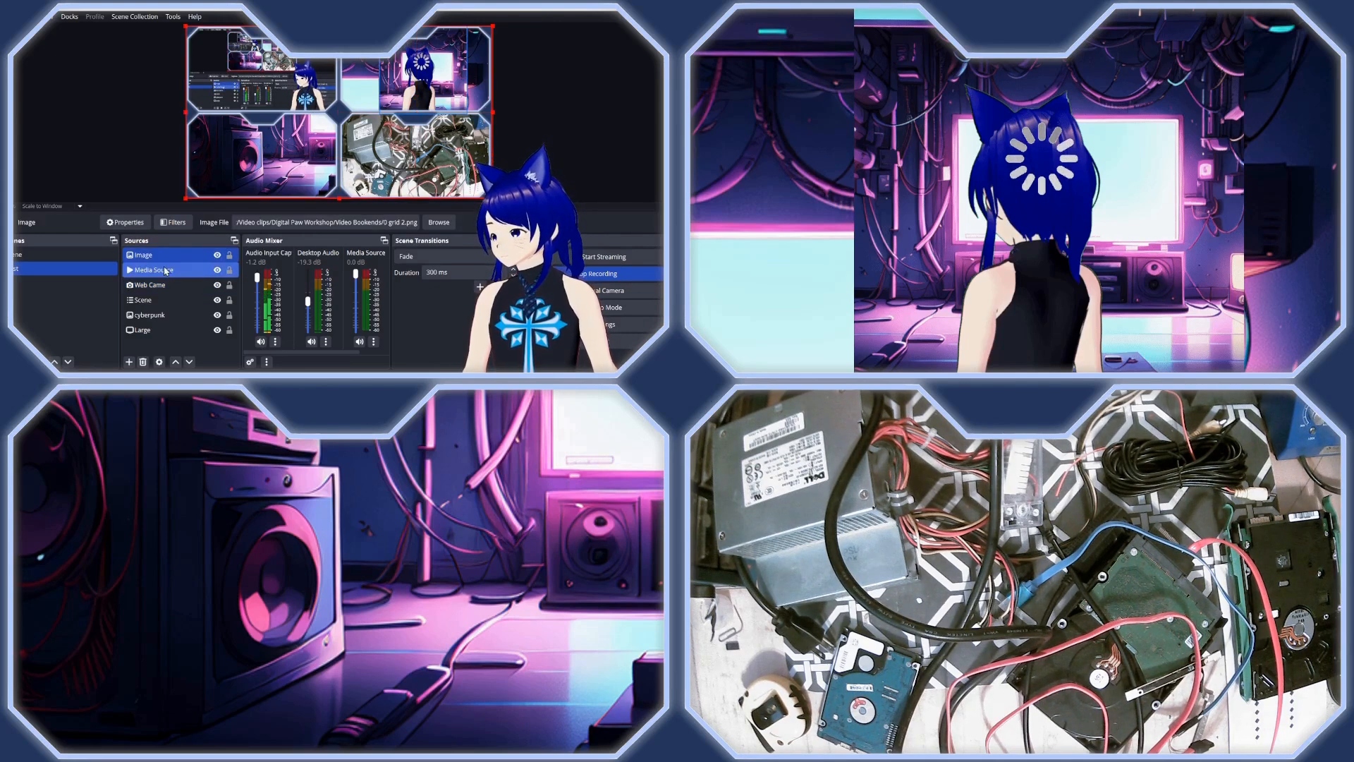
{"action": "left_click", "coordinate": [144, 316]}
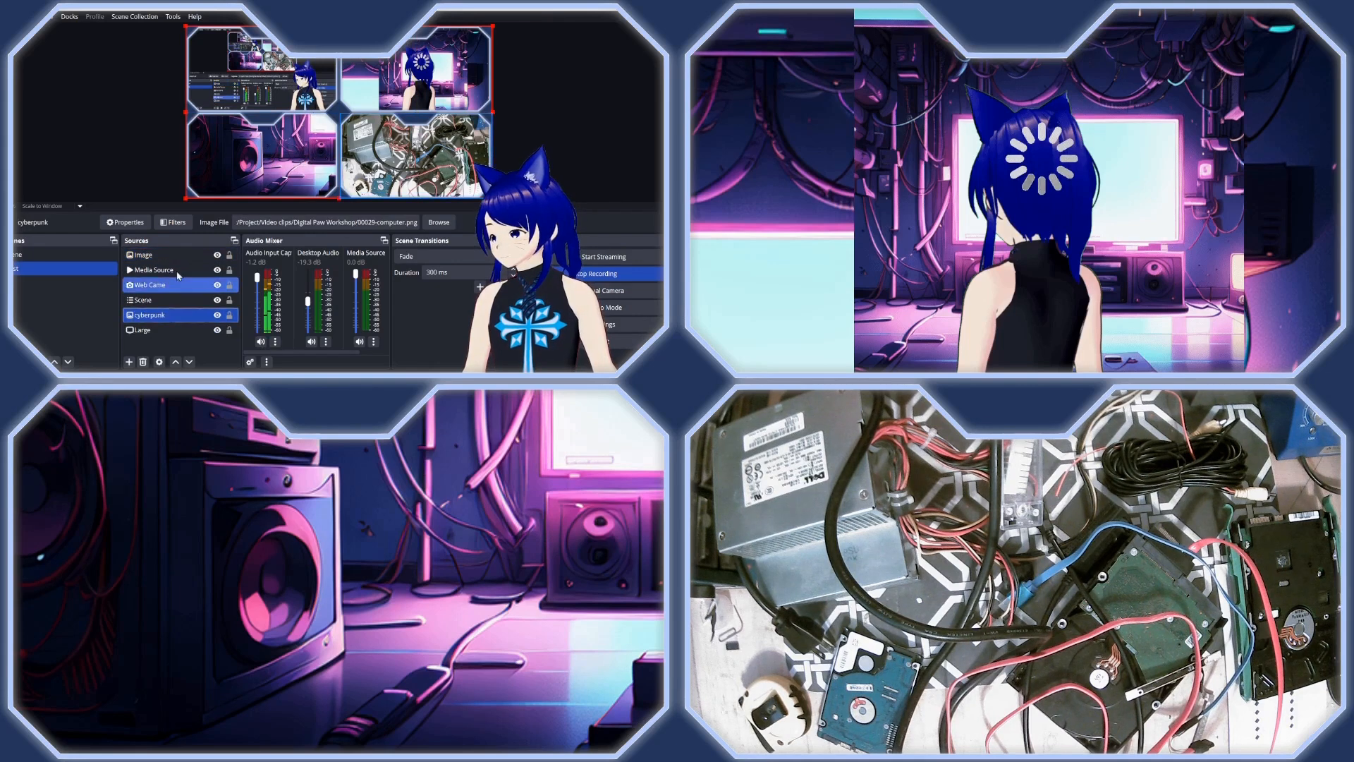
{"action": "left_click_drag", "start_coordinate": [494, 21], "coordinate": [428, 99]}
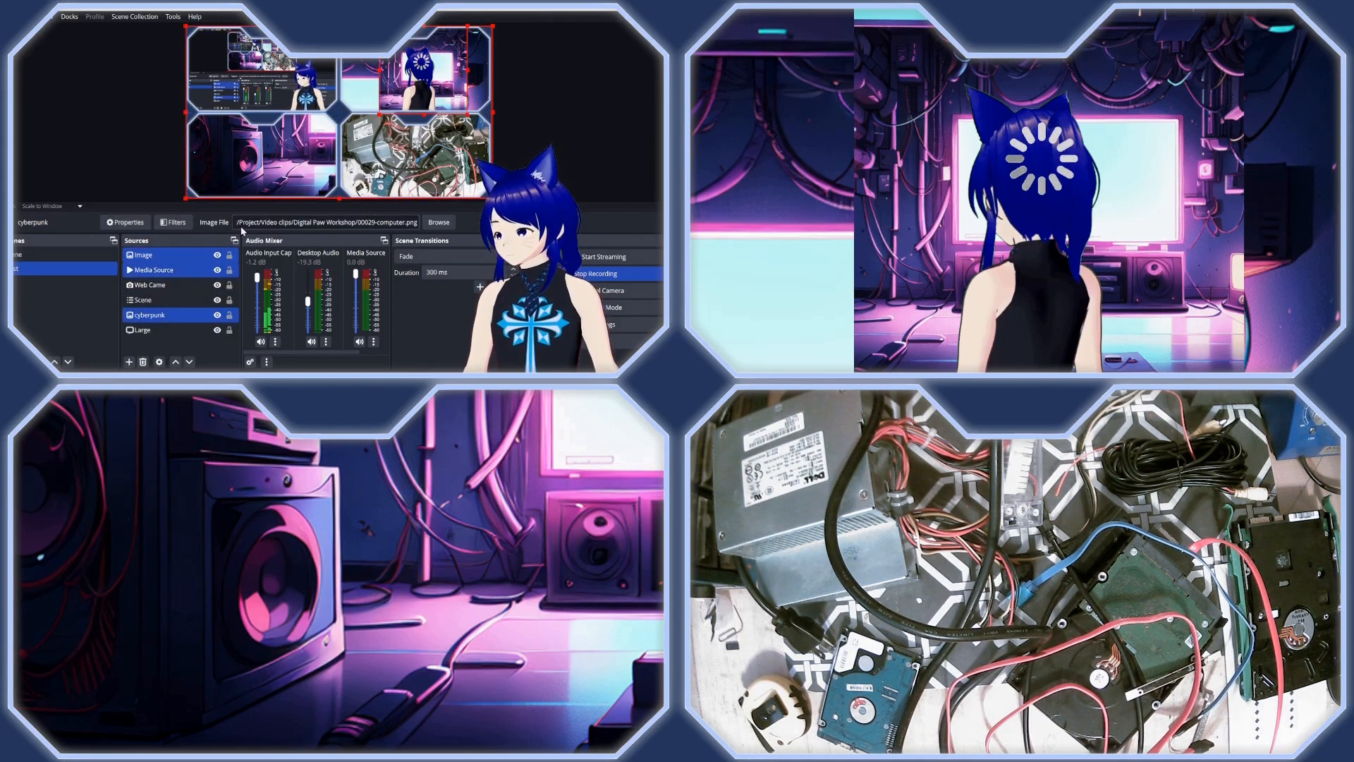
{"action": "left_click", "coordinate": [187, 315]}
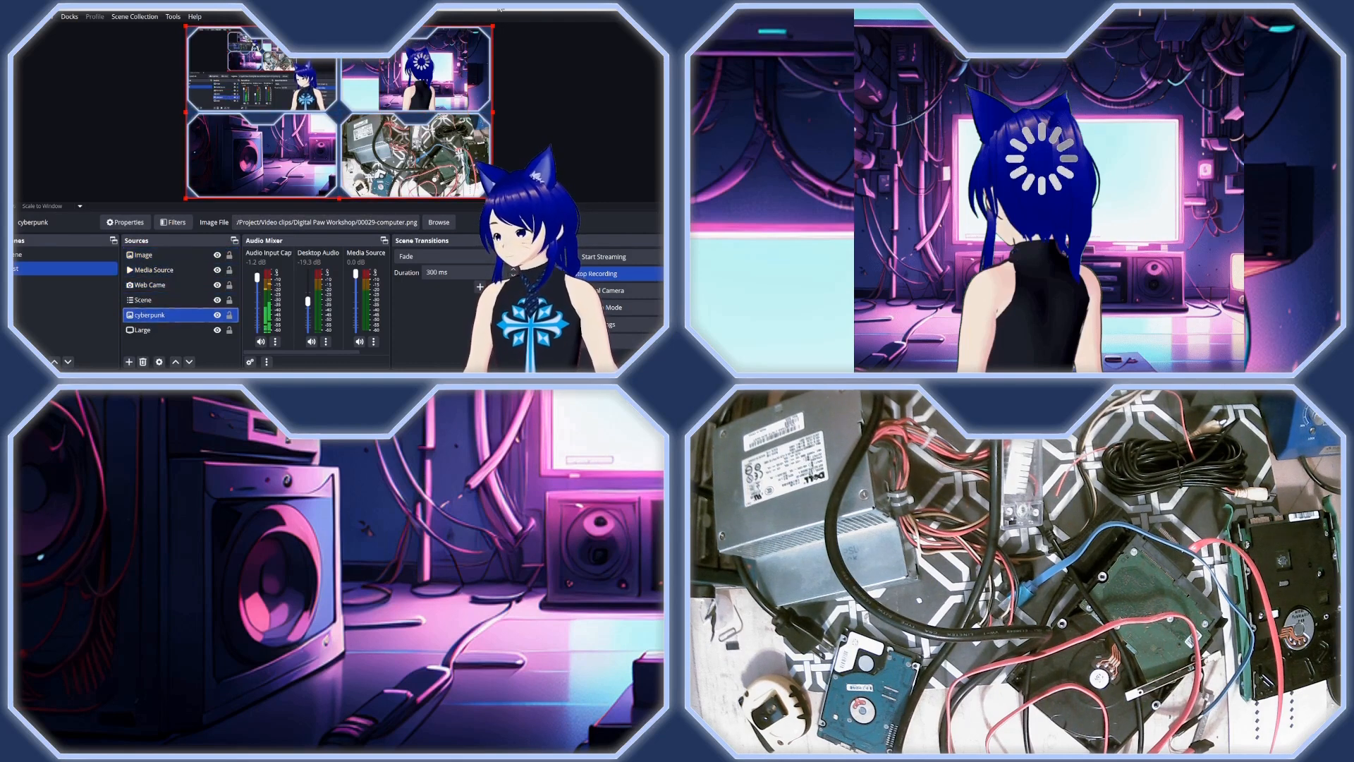
{"action": "left_click_drag", "start_coordinate": [493, 25], "coordinate": [338, 151]}
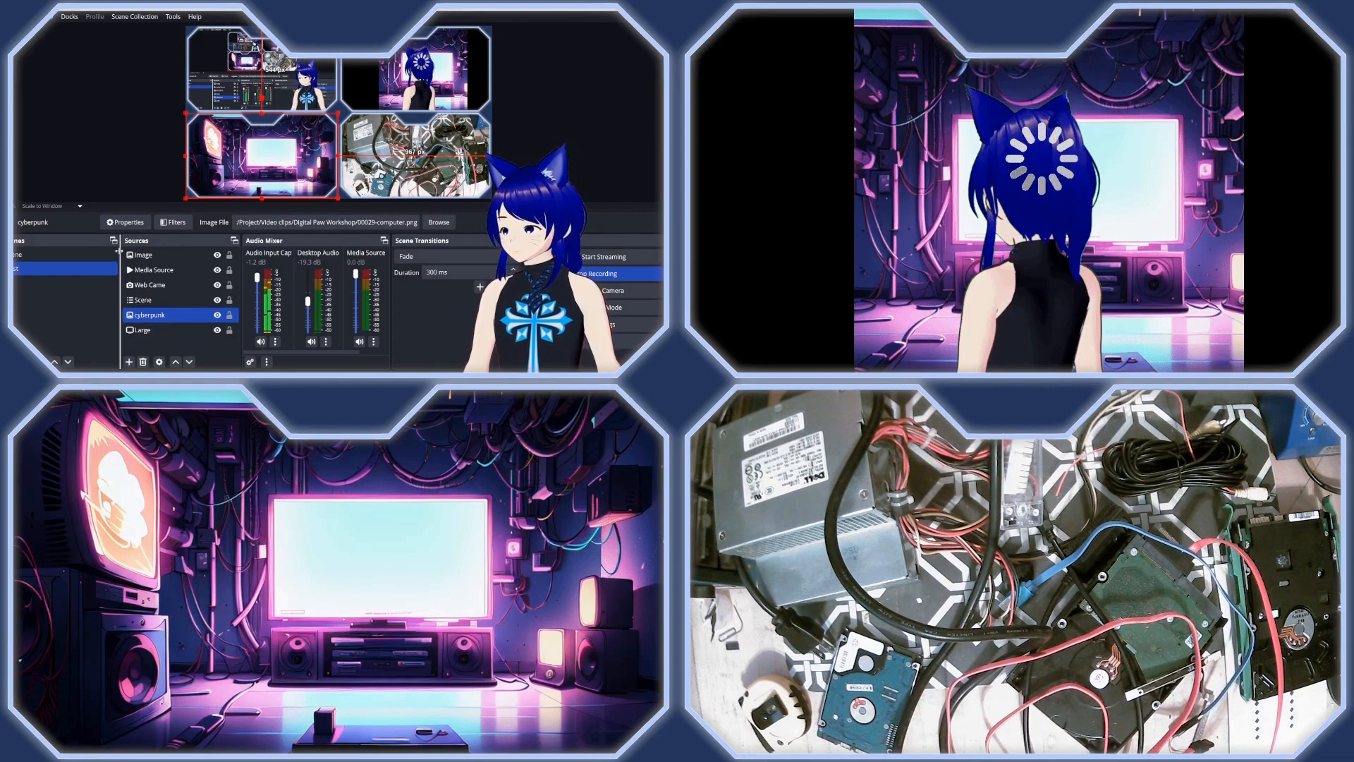
- Switch back and forth between Scene and Nest to compare the original scene with the four-cell layout
{"action": "left_click", "coordinate": [84, 257]}
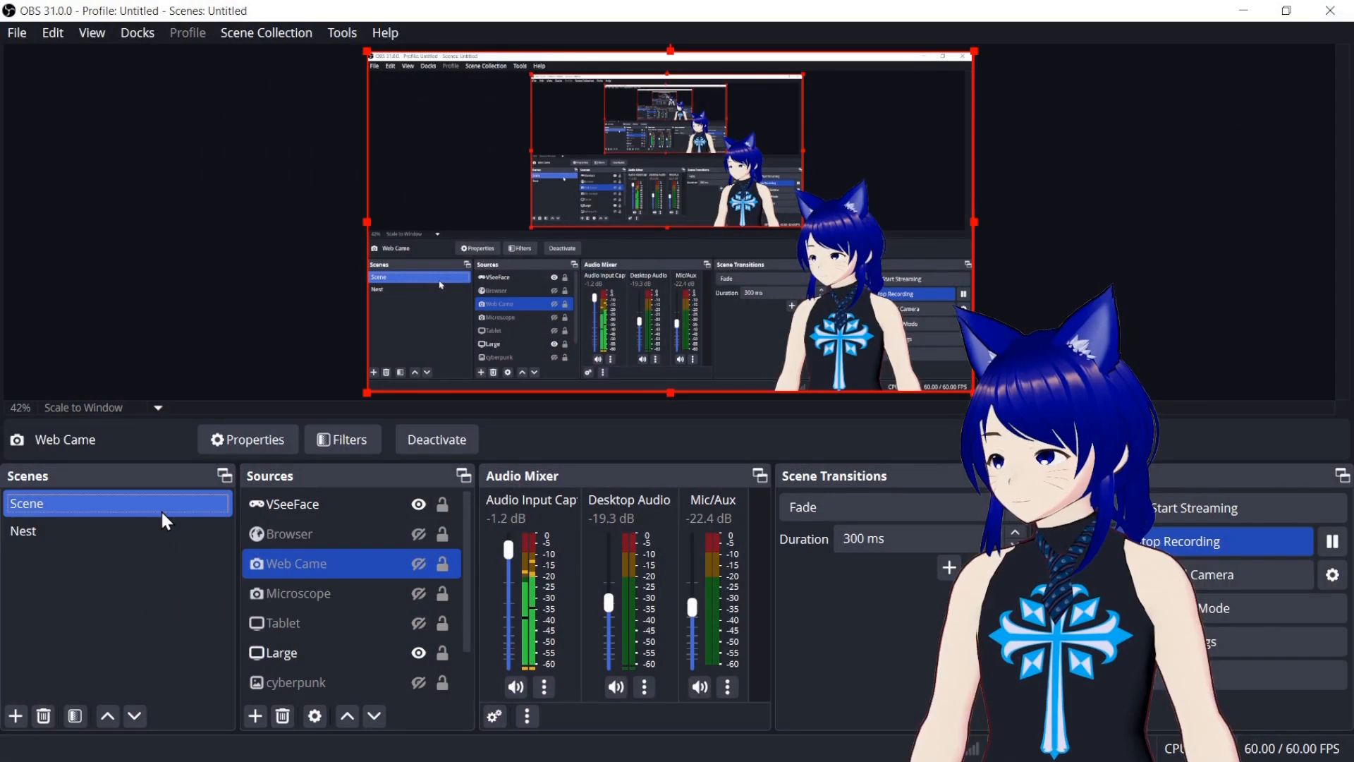
{"action": "left_click", "coordinate": [159, 527]}
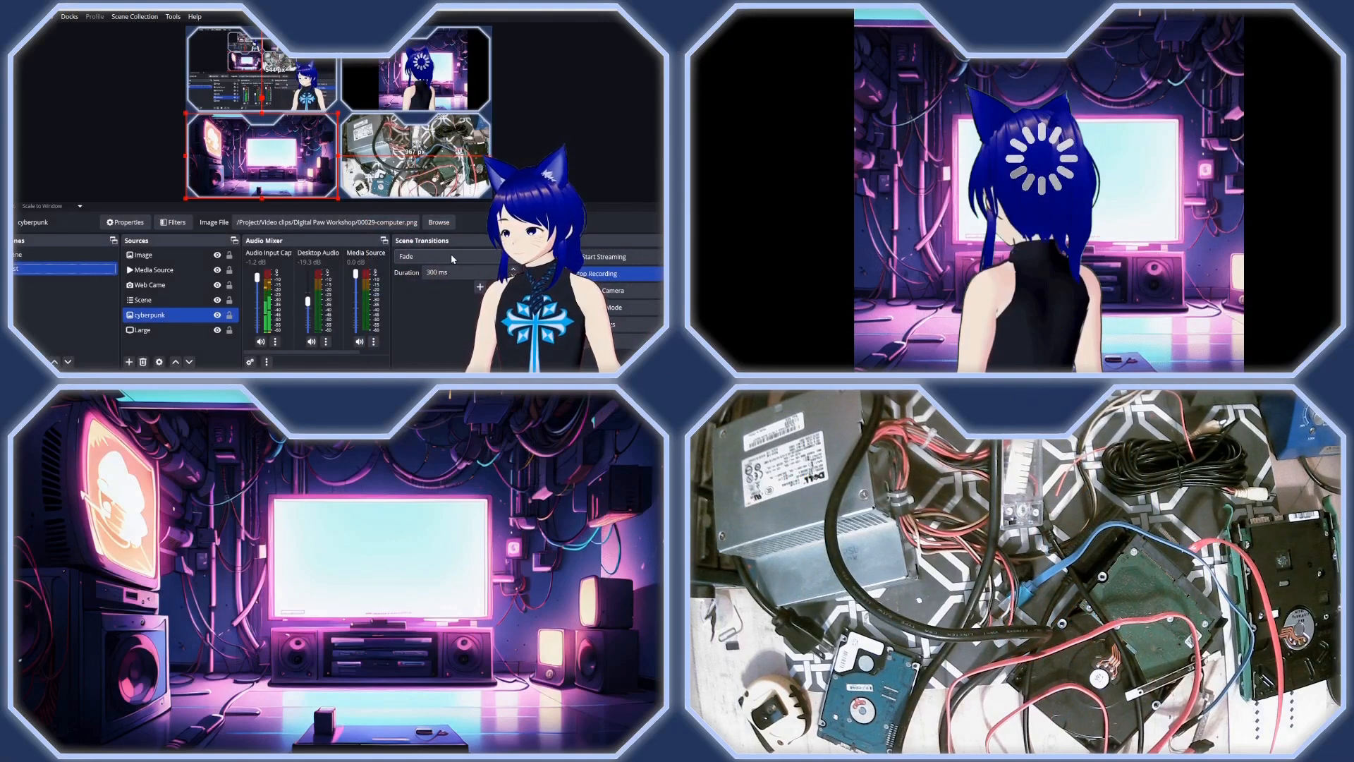
{"action": "left_click", "coordinate": [43, 254]}
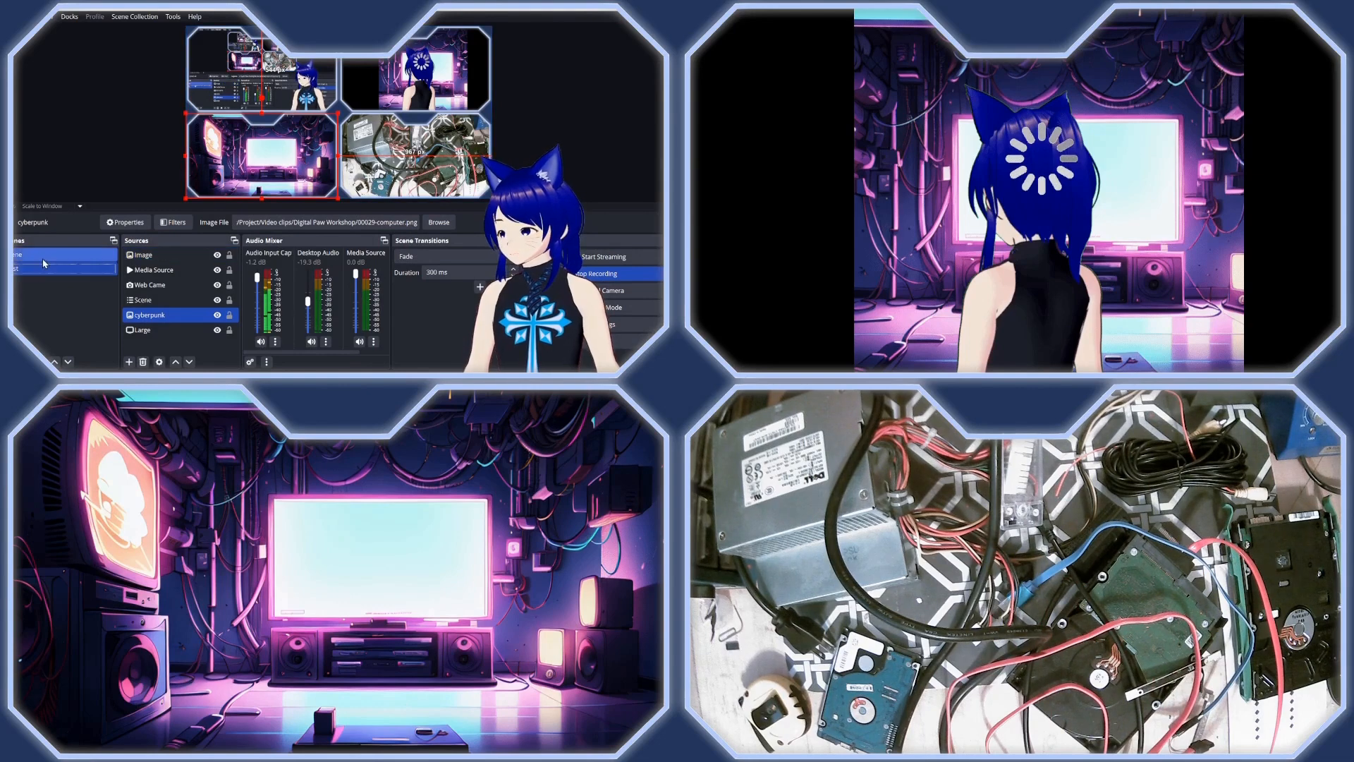
{"action": "left_click", "coordinate": [79, 531]}
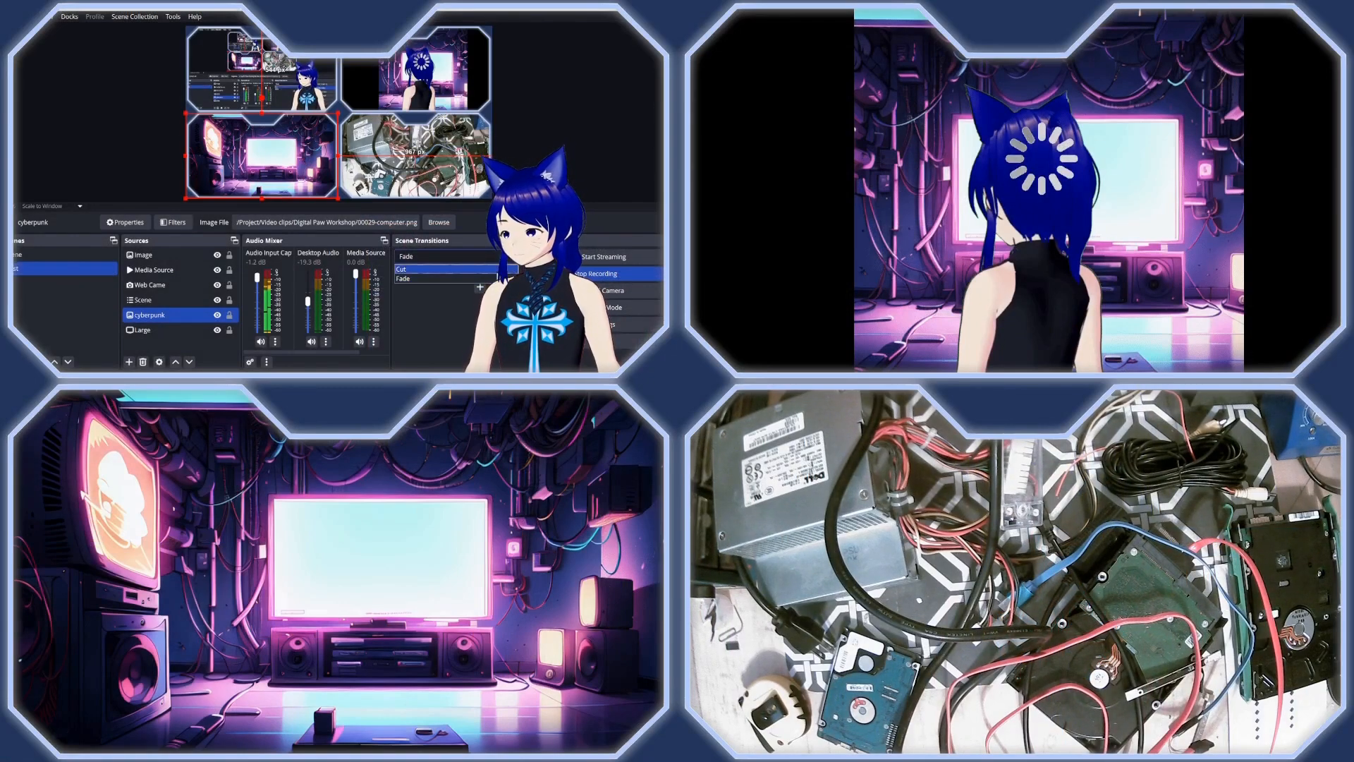
- Switch to Scene and back to Nest to preview the Cut transition
{"action": "left_click", "coordinate": [213, 512]}
{"action": "left_click", "coordinate": [169, 529]}
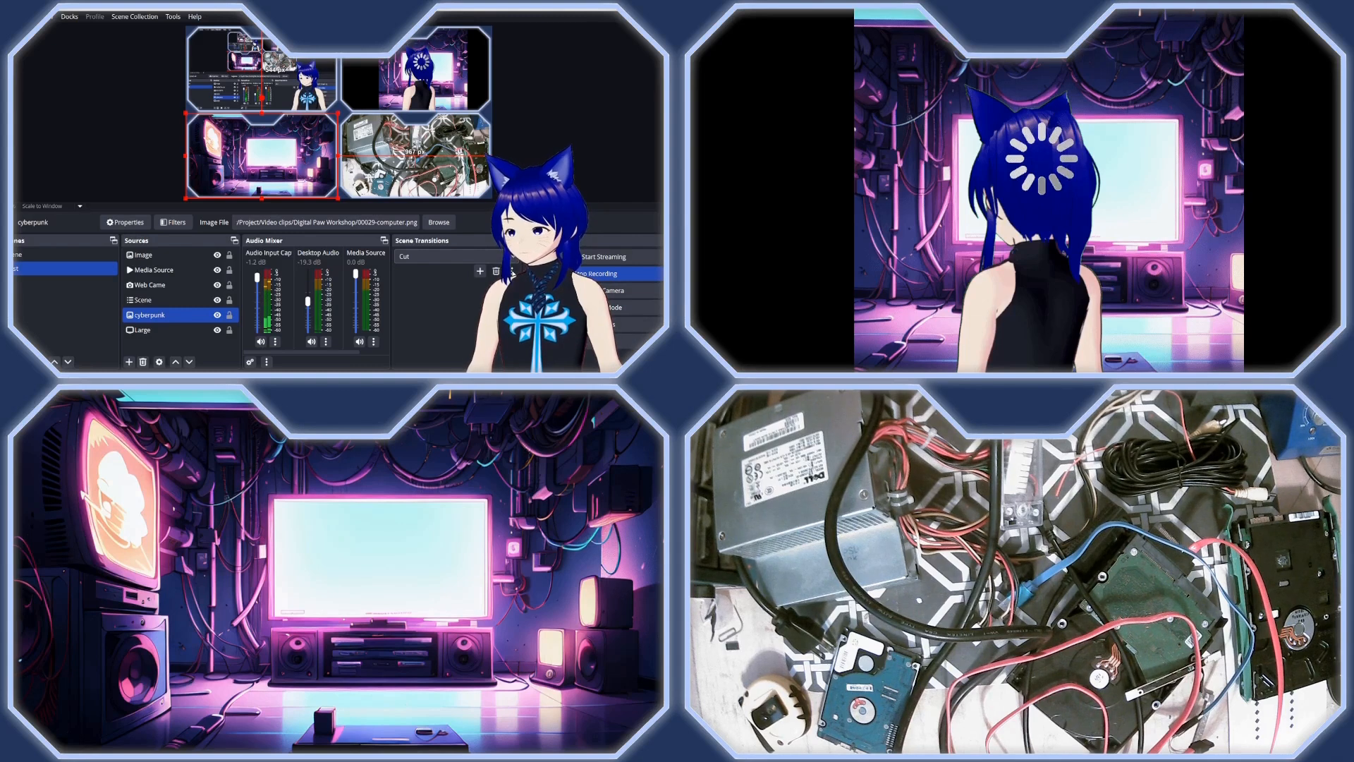
- Hide the Web Came source in the Nest scene
{"action": "left_click", "coordinate": [217, 285]}
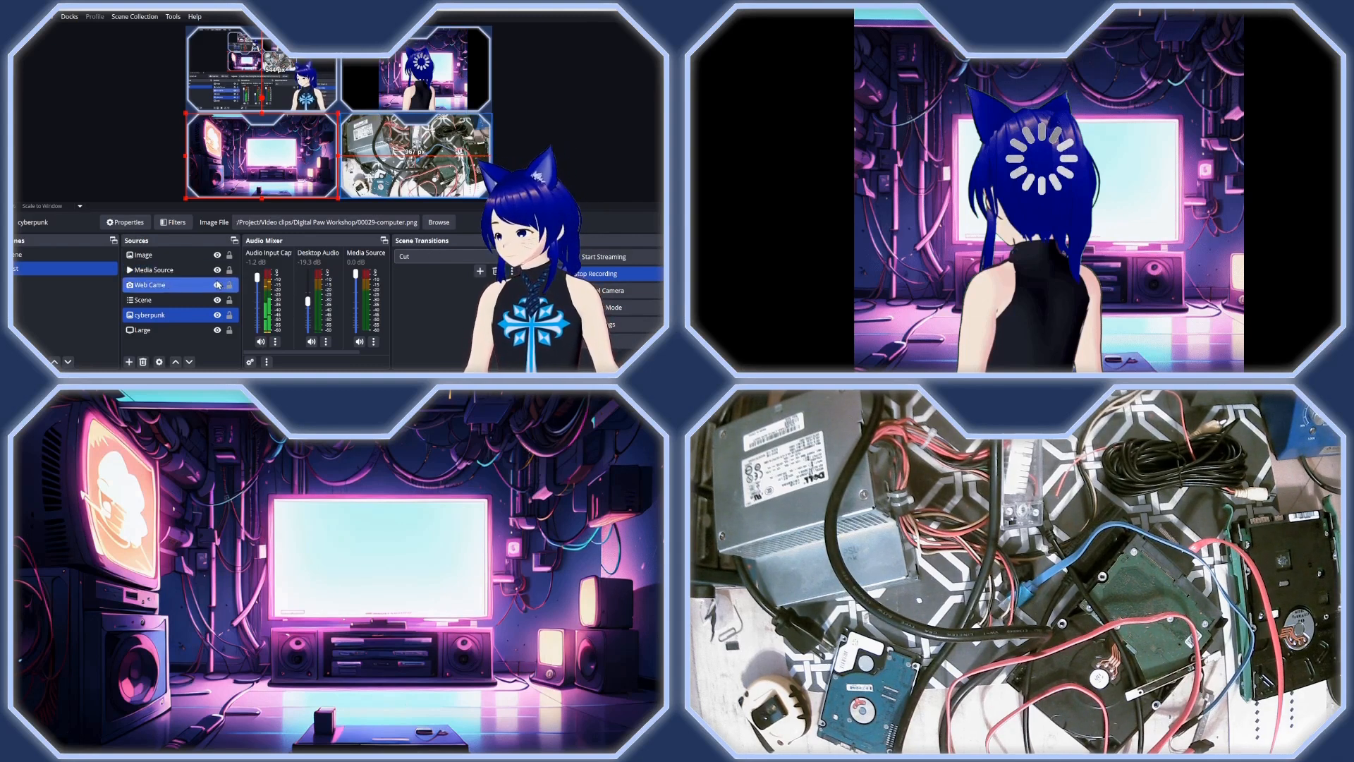
{"action": "left_click", "coordinate": [217, 285]}
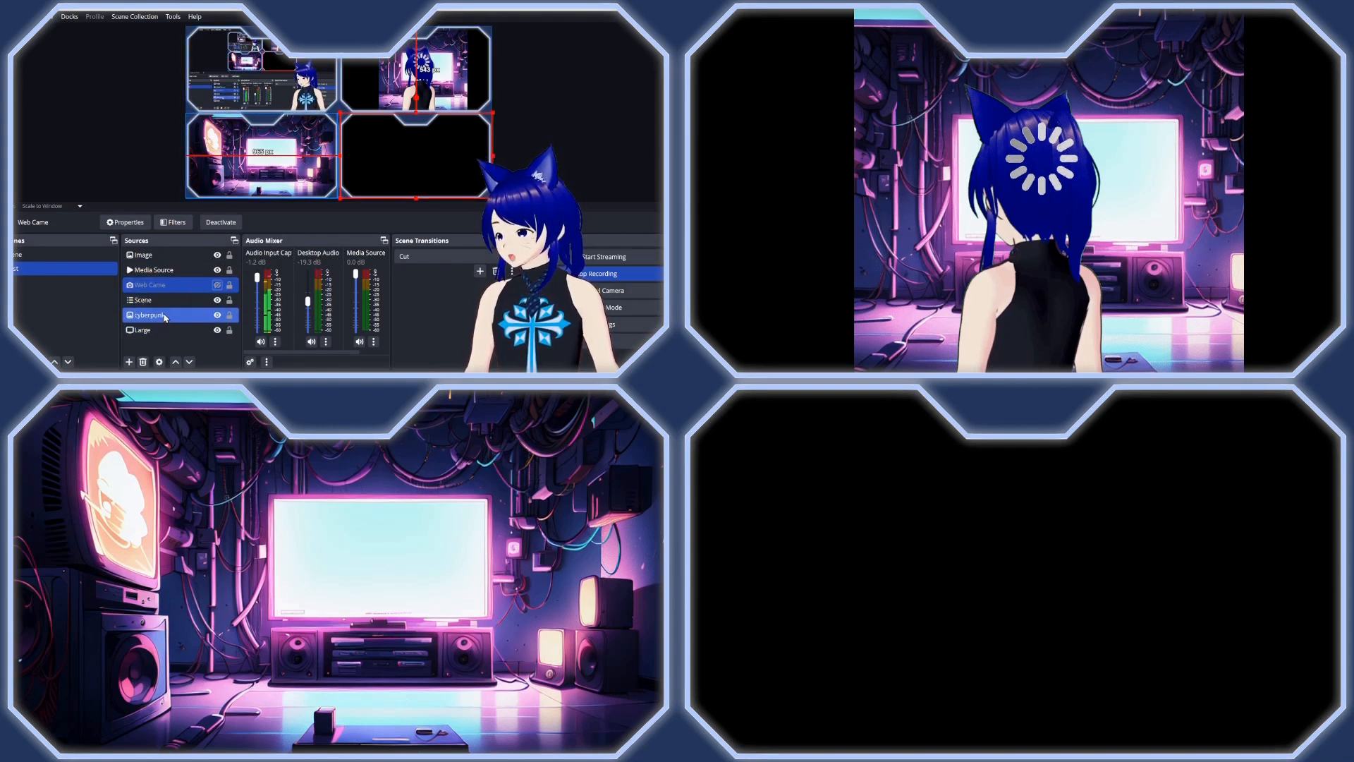
- Move the nested Scene source above Image at the top of the source order and enlarge it over most of the canvas
{"action": "left_click_drag", "start_coordinate": [160, 306], "coordinate": [159, 272]}
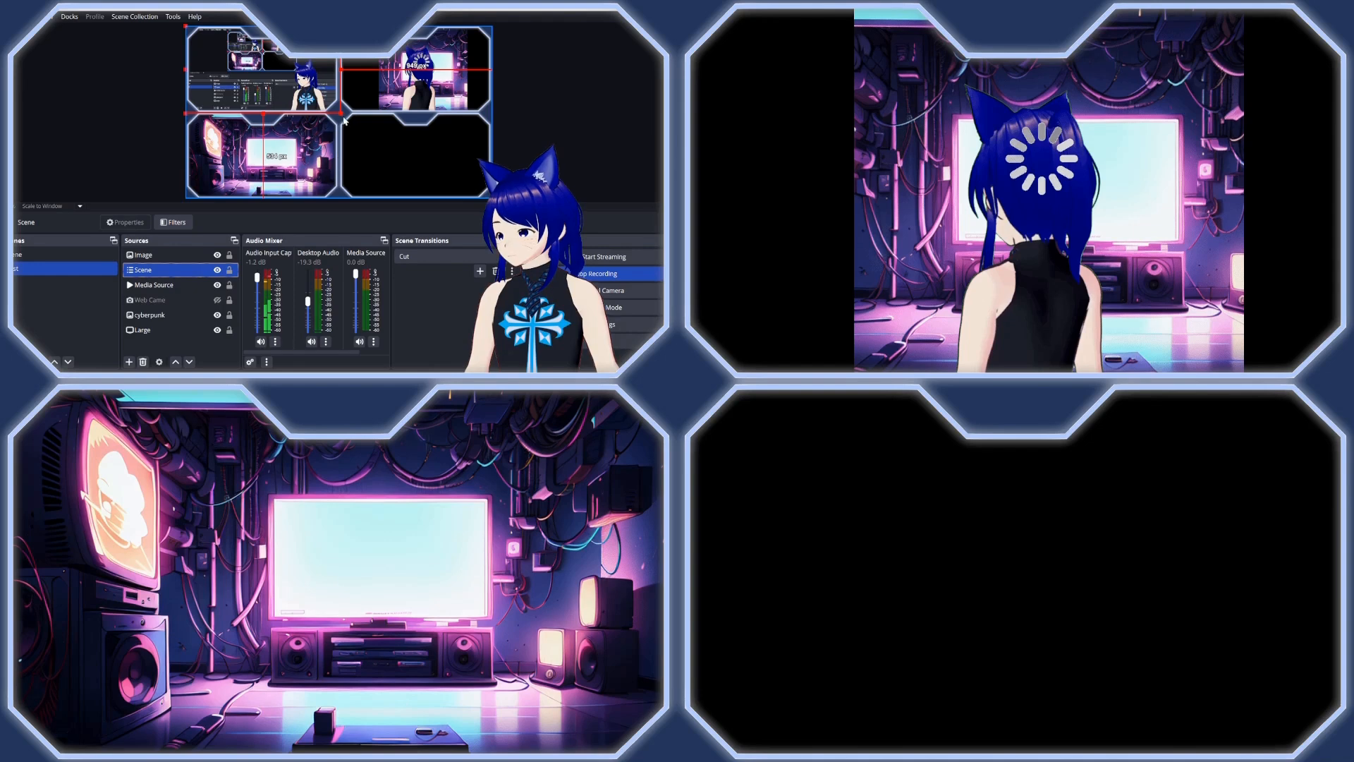
{"action": "left_click_drag", "start_coordinate": [339, 113], "coordinate": [701, 268]}
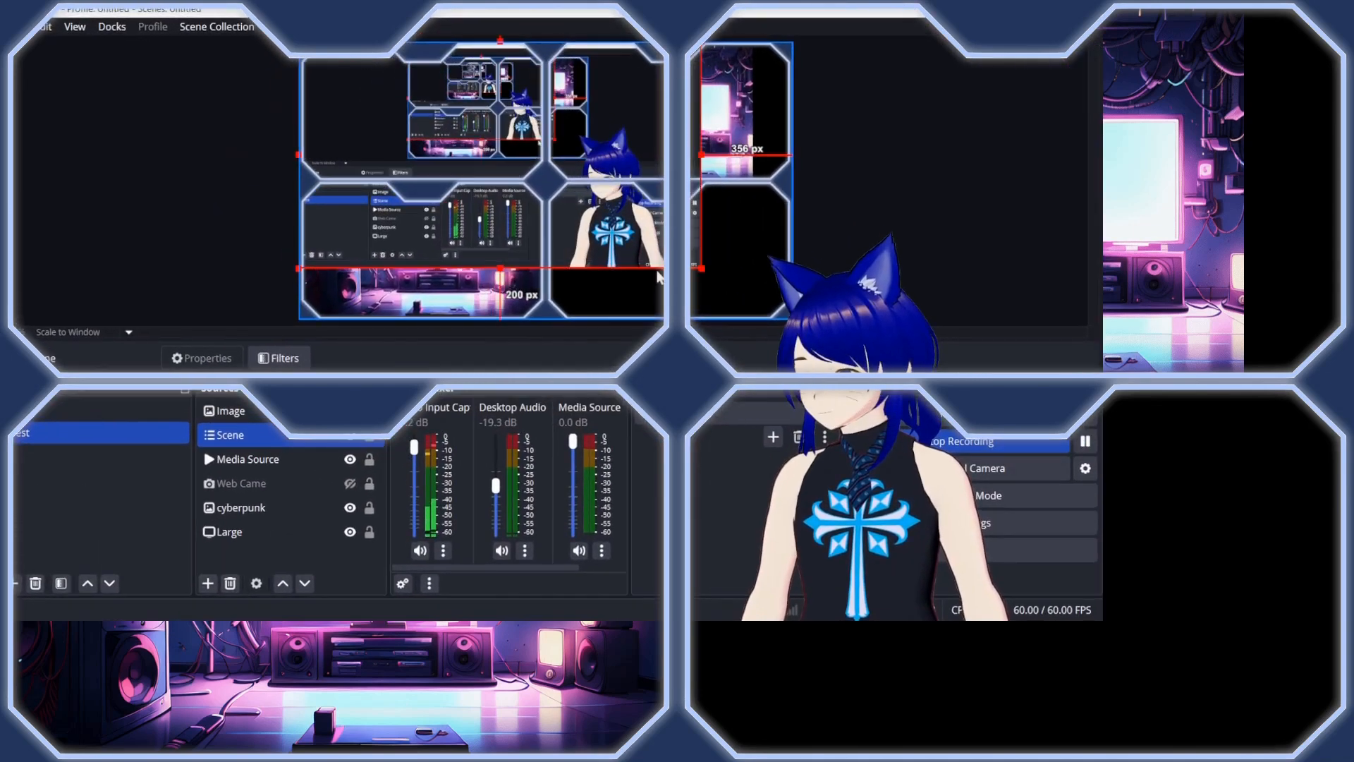
{"action": "left_click_drag", "start_coordinate": [274, 413], "coordinate": [271, 442]}
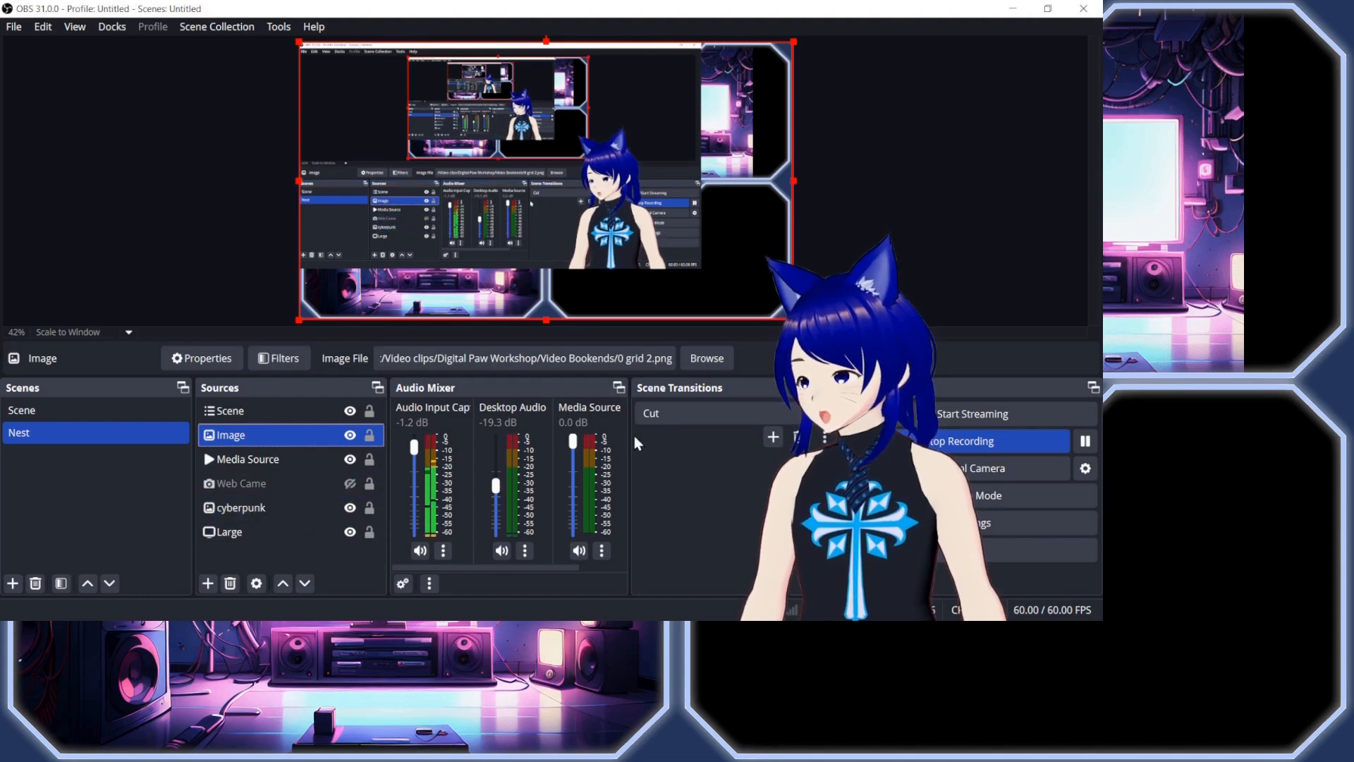
- Keep the Cut transition and switch between Scene and Nest to see it with the enlarged nested scene
{"action": "left_click", "coordinate": [723, 413]}
{"action": "key", "text": "Escape"}
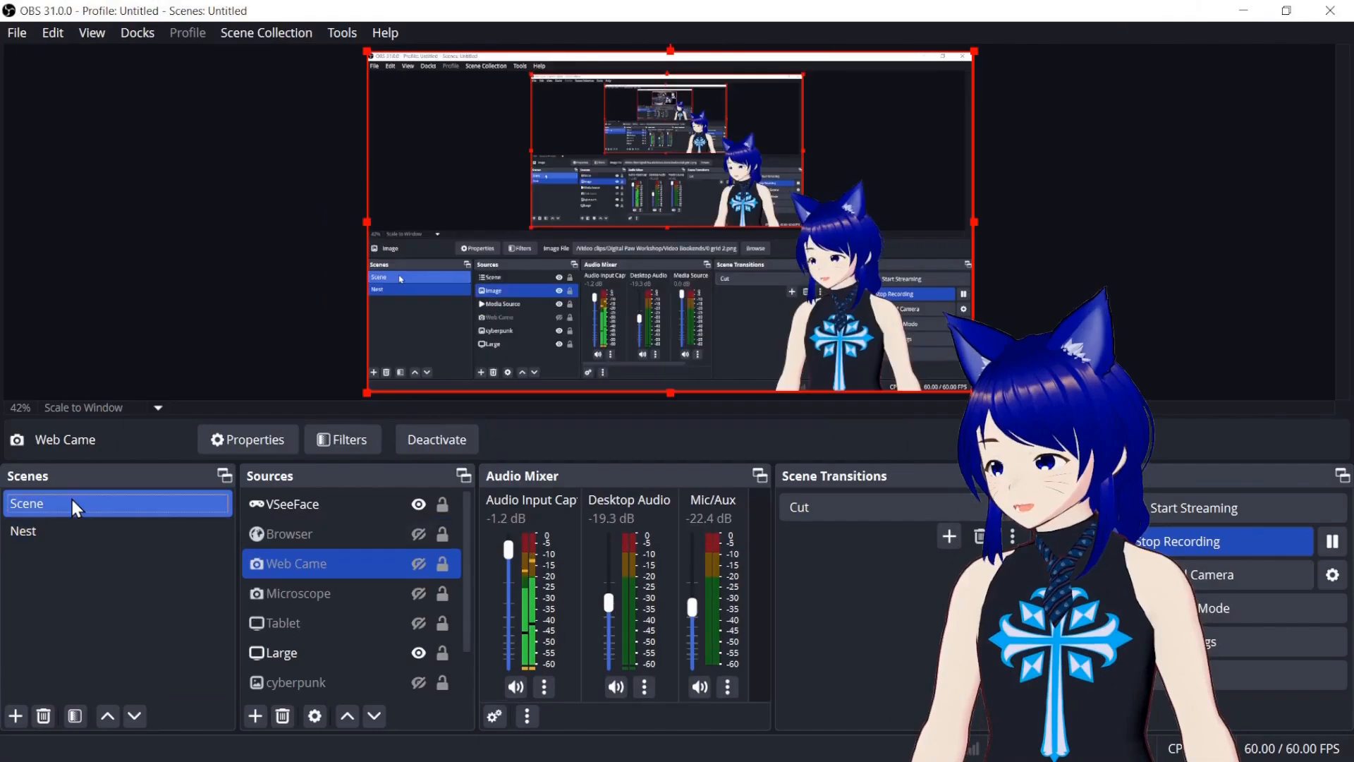
{"action": "left_click", "coordinate": [71, 527]}
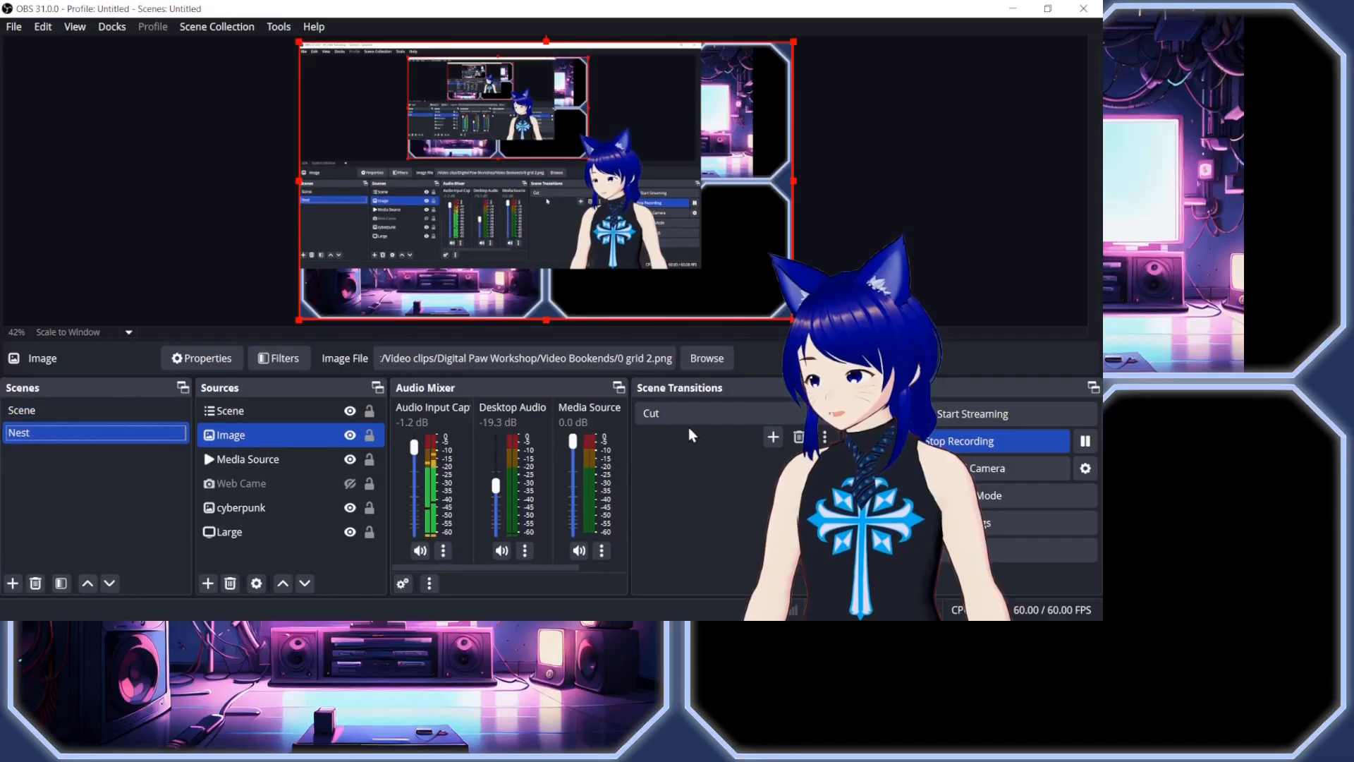
- Set the scene transition to Fade and switch from Nest to Scene to preview it
{"action": "left_click", "coordinate": [740, 417]}
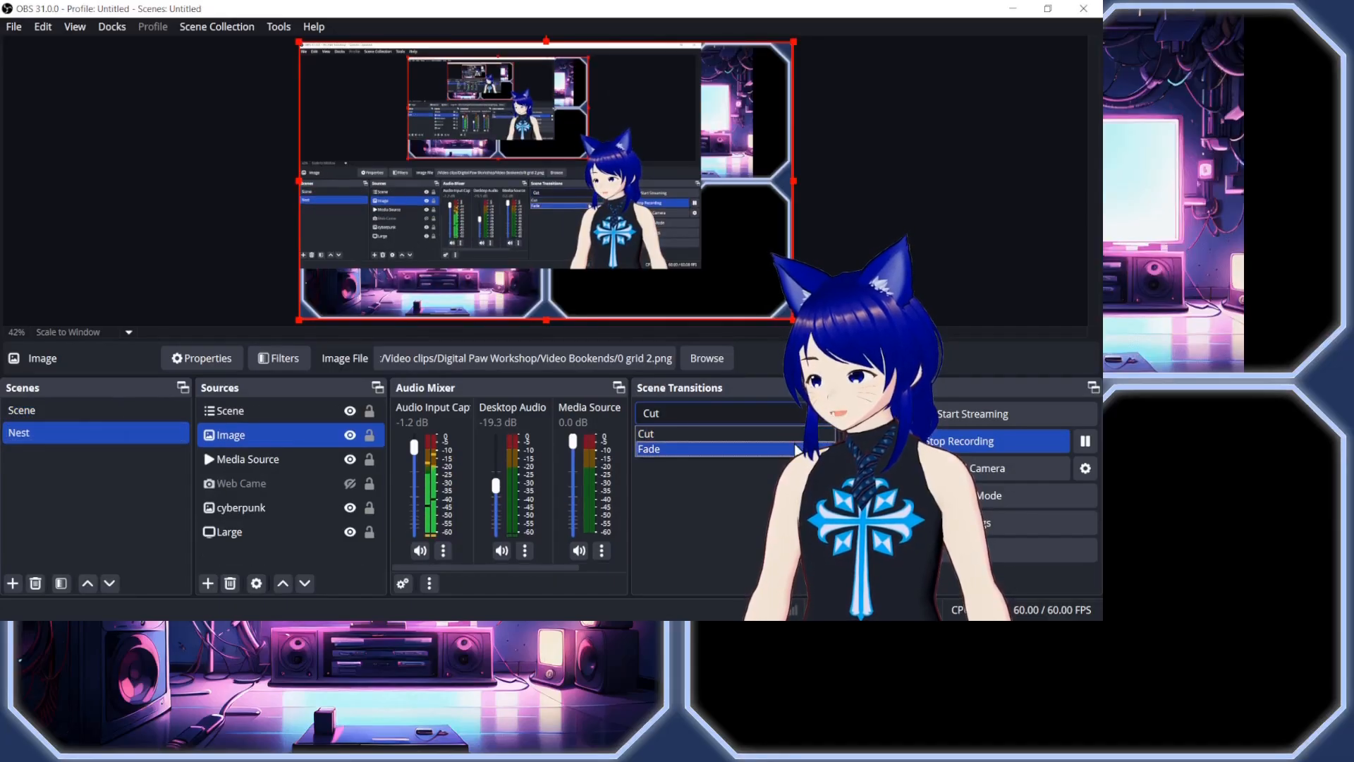
{"action": "left_click", "coordinate": [733, 449]}
{"action": "left_click", "coordinate": [123, 412]}
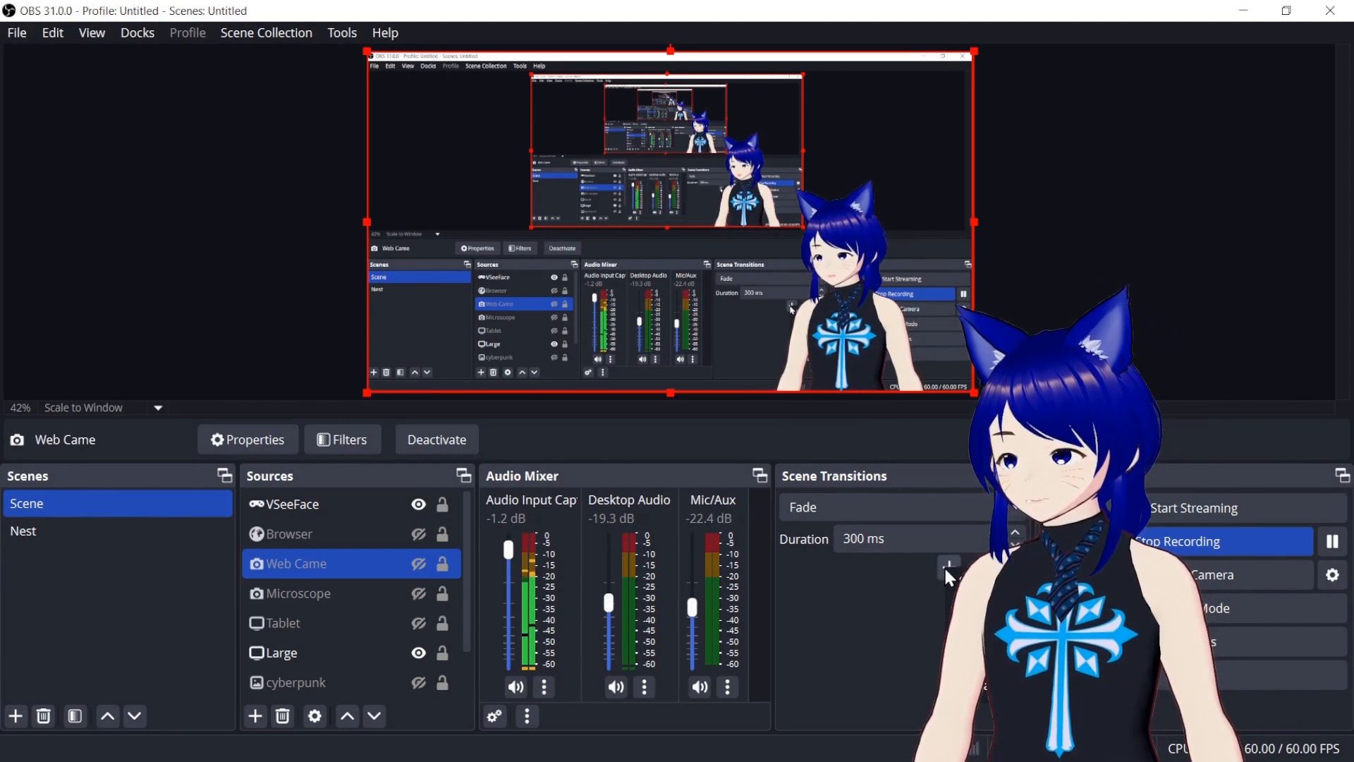
- Add a Swipe scene transition with the direction Left and Swipe In turned off
{"action": "left_click", "coordinate": [963, 580]}
{"action": "left_click", "coordinate": [637, 413]}
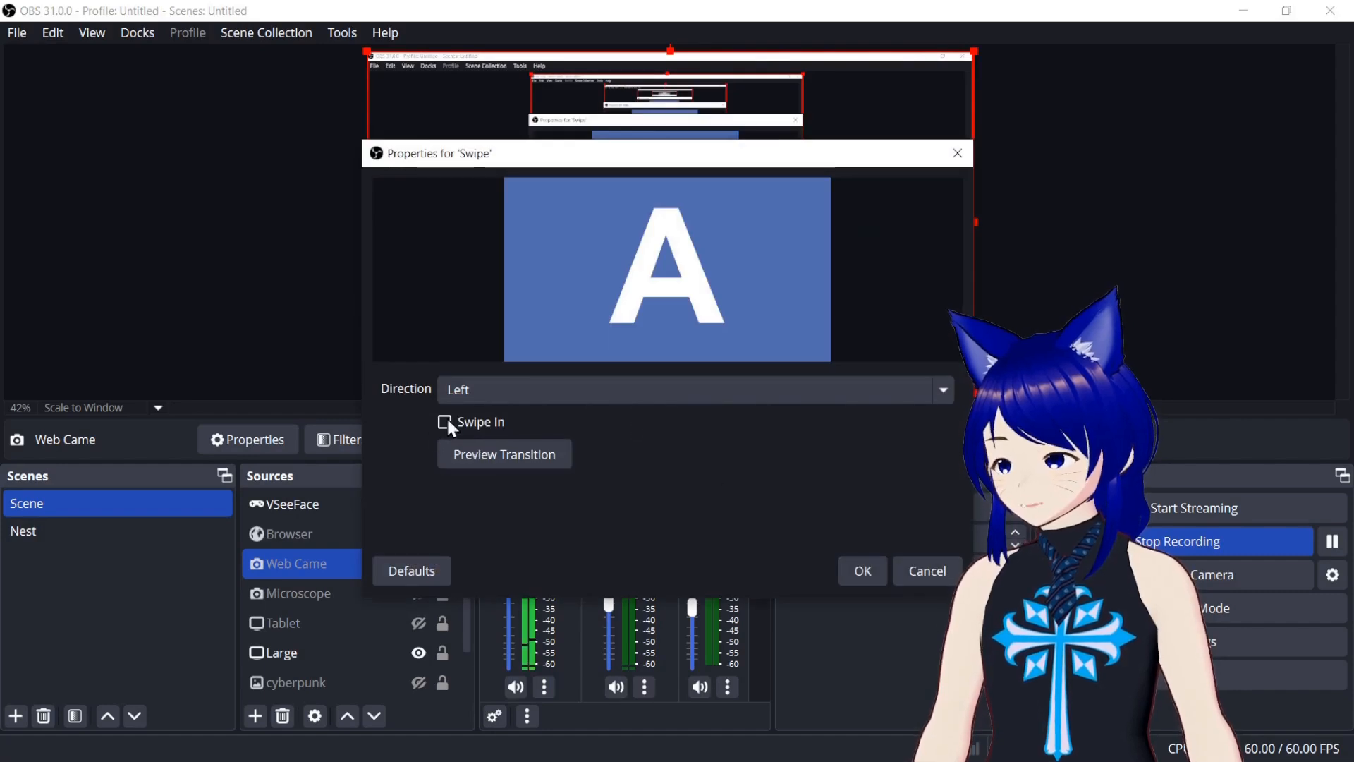
{"action": "left_click", "coordinate": [446, 422]}
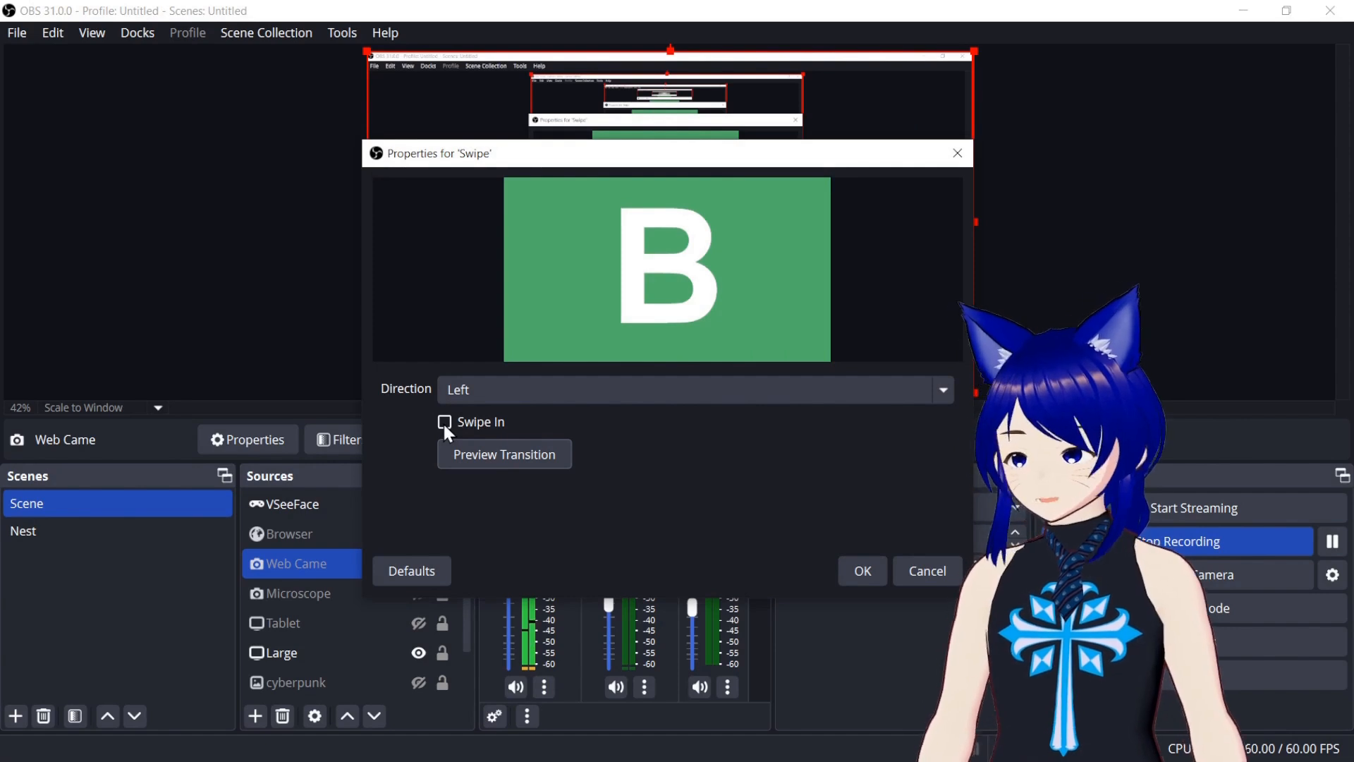
{"action": "left_click", "coordinate": [482, 395]}
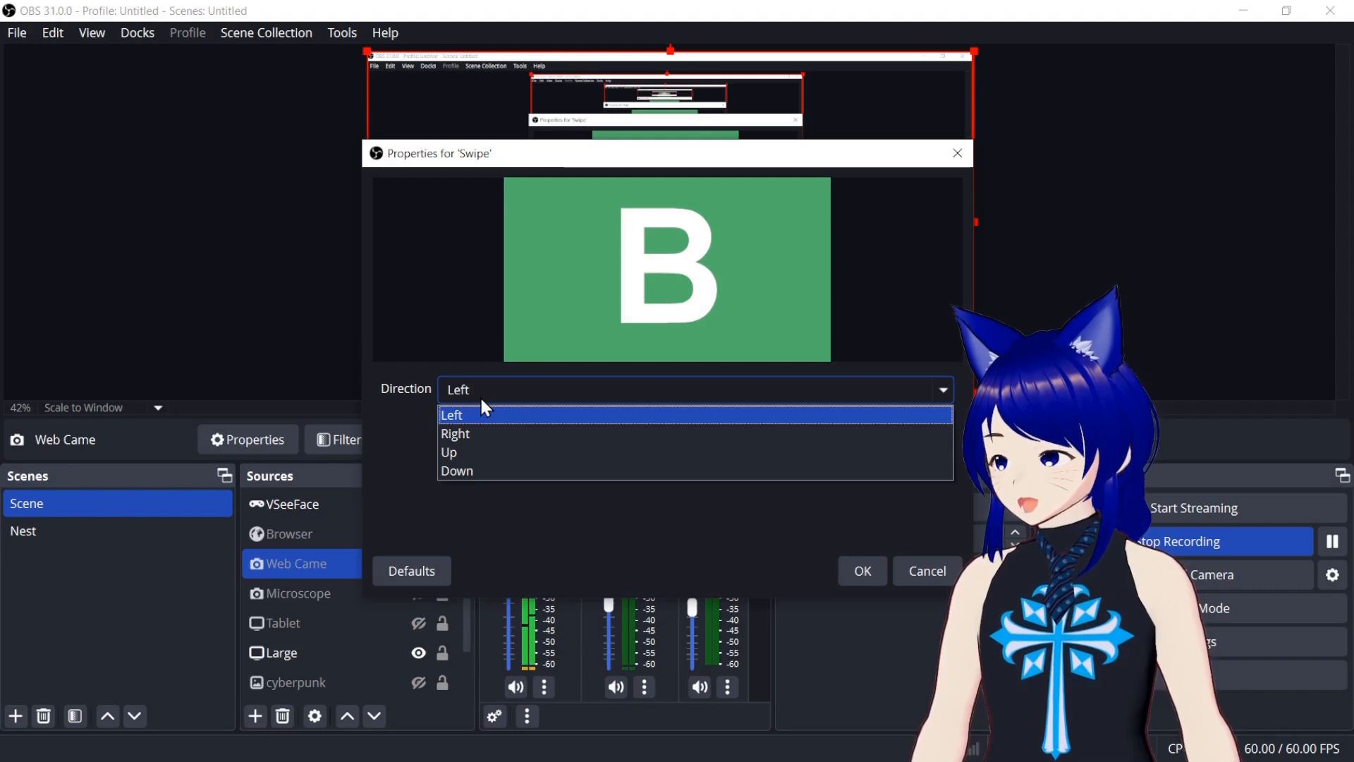
{"action": "left_click", "coordinate": [481, 399]}
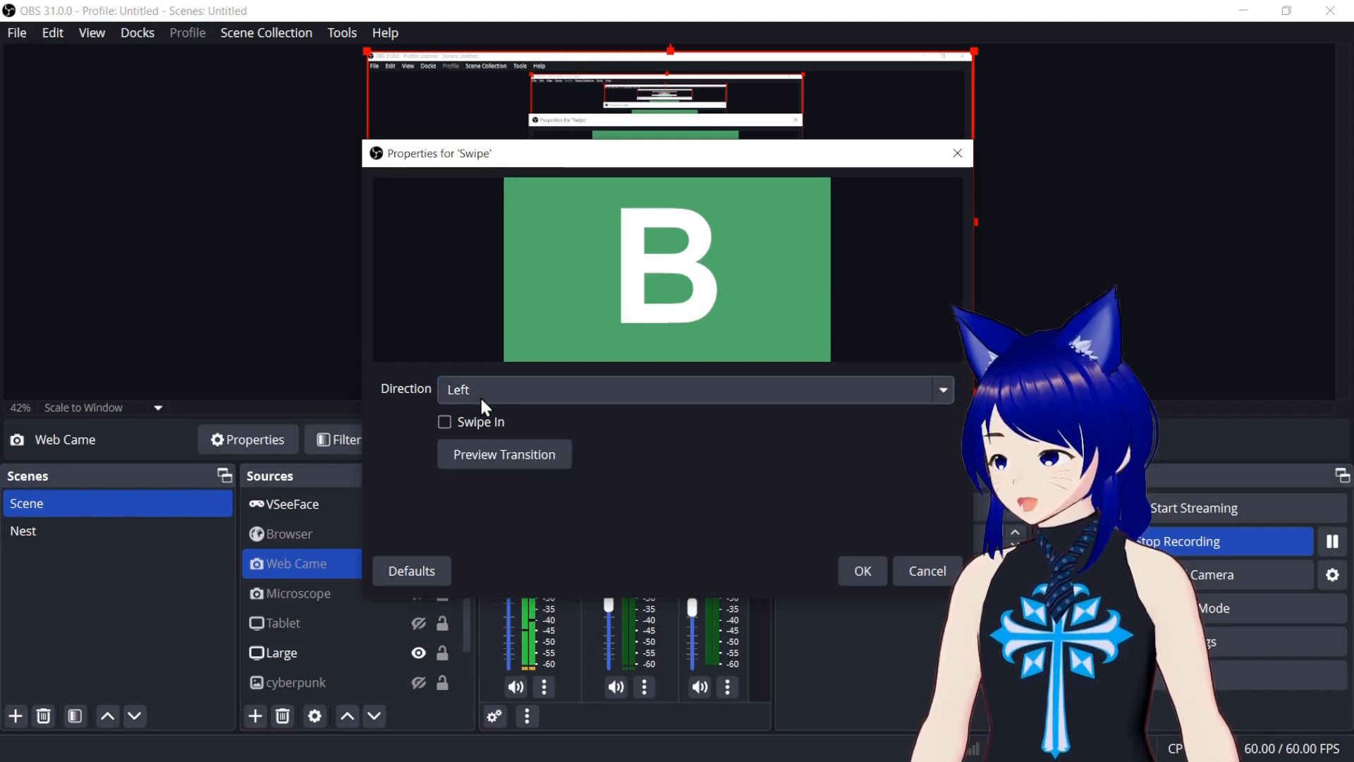
{"action": "left_click", "coordinate": [859, 571]}
- Switch between Nest and Scene to preview the Swipe transition
{"action": "left_click", "coordinate": [175, 533]}
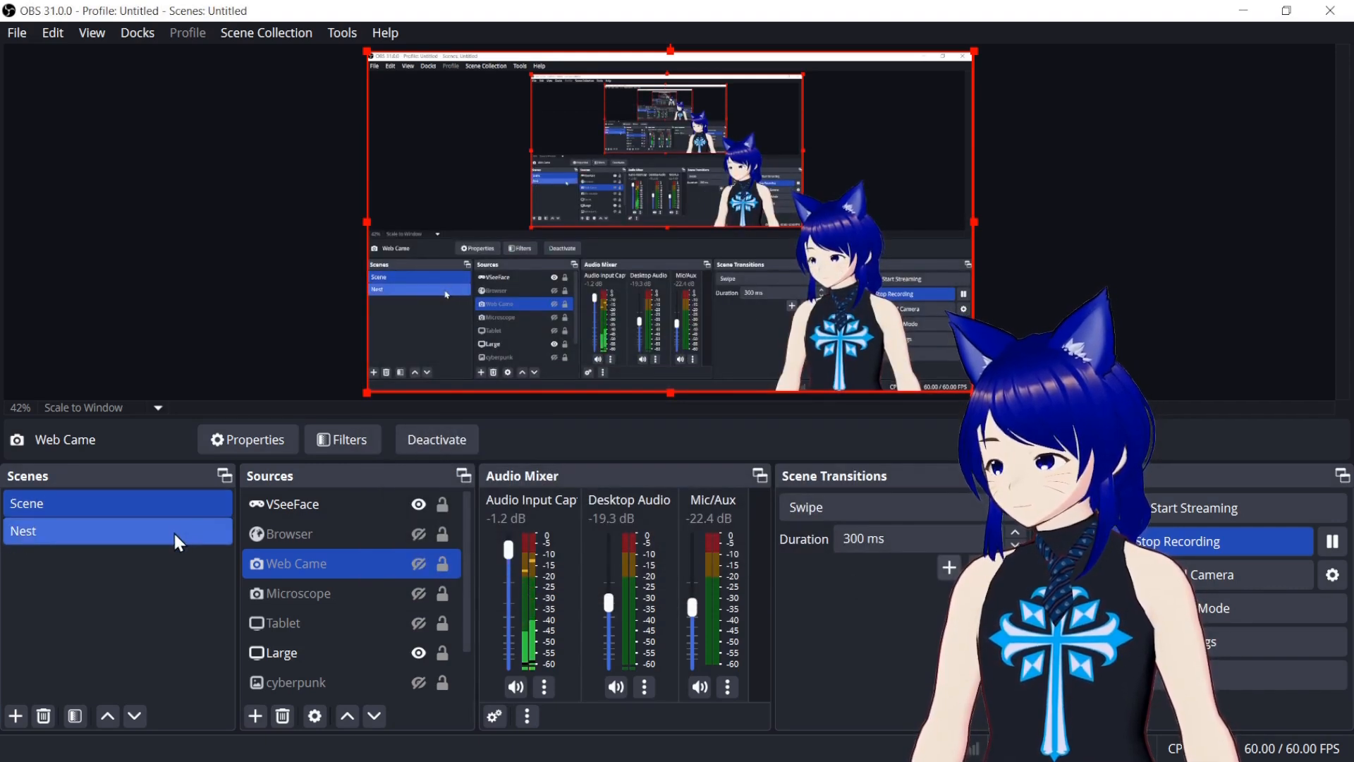
{"action": "left_click", "coordinate": [138, 409]}
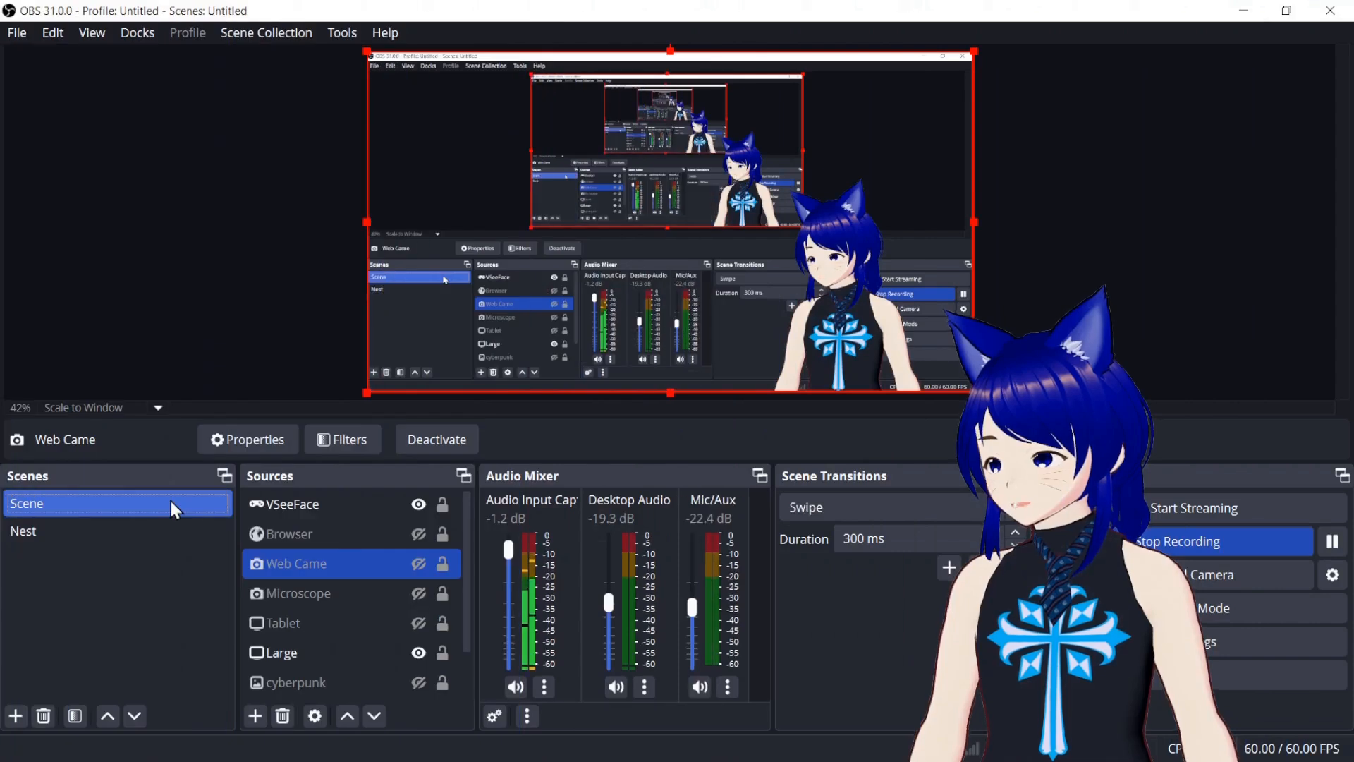
{"action": "left_click", "coordinate": [134, 430]}
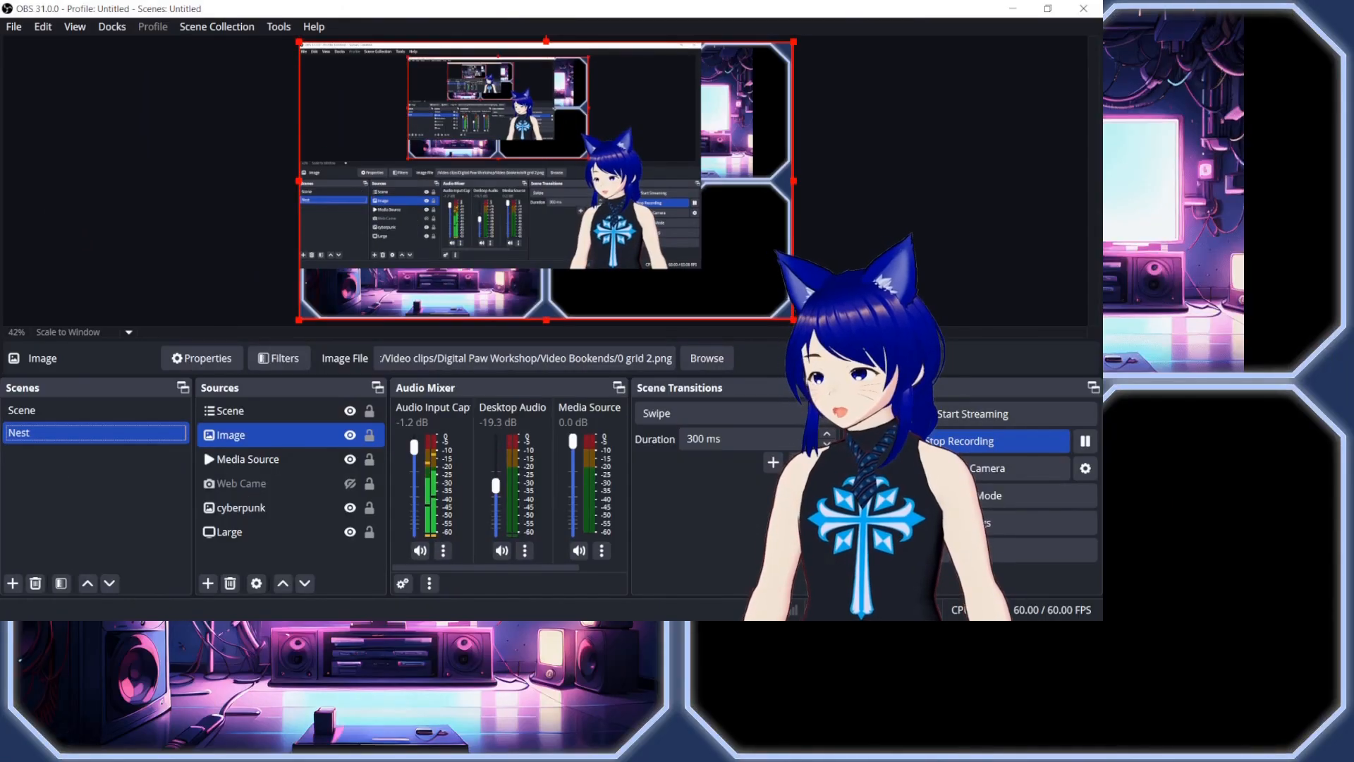
- Review the Swipe transition's properties, then alternate between Scene and Nest to check the swipe again
{"action": "left_click", "coordinate": [818, 462]}
{"action": "left_click", "coordinate": [842, 491]}
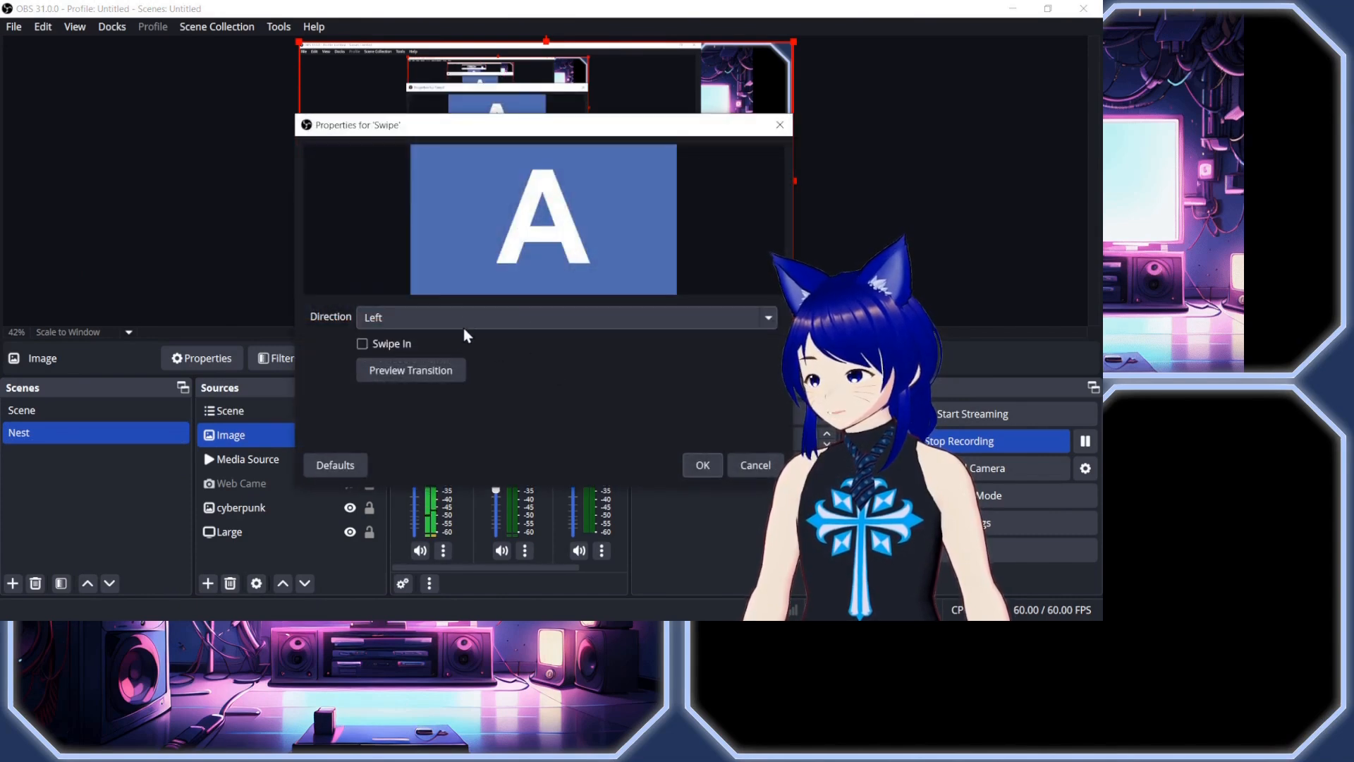
{"action": "left_click", "coordinate": [703, 465]}
{"action": "left_click", "coordinate": [21, 412]}
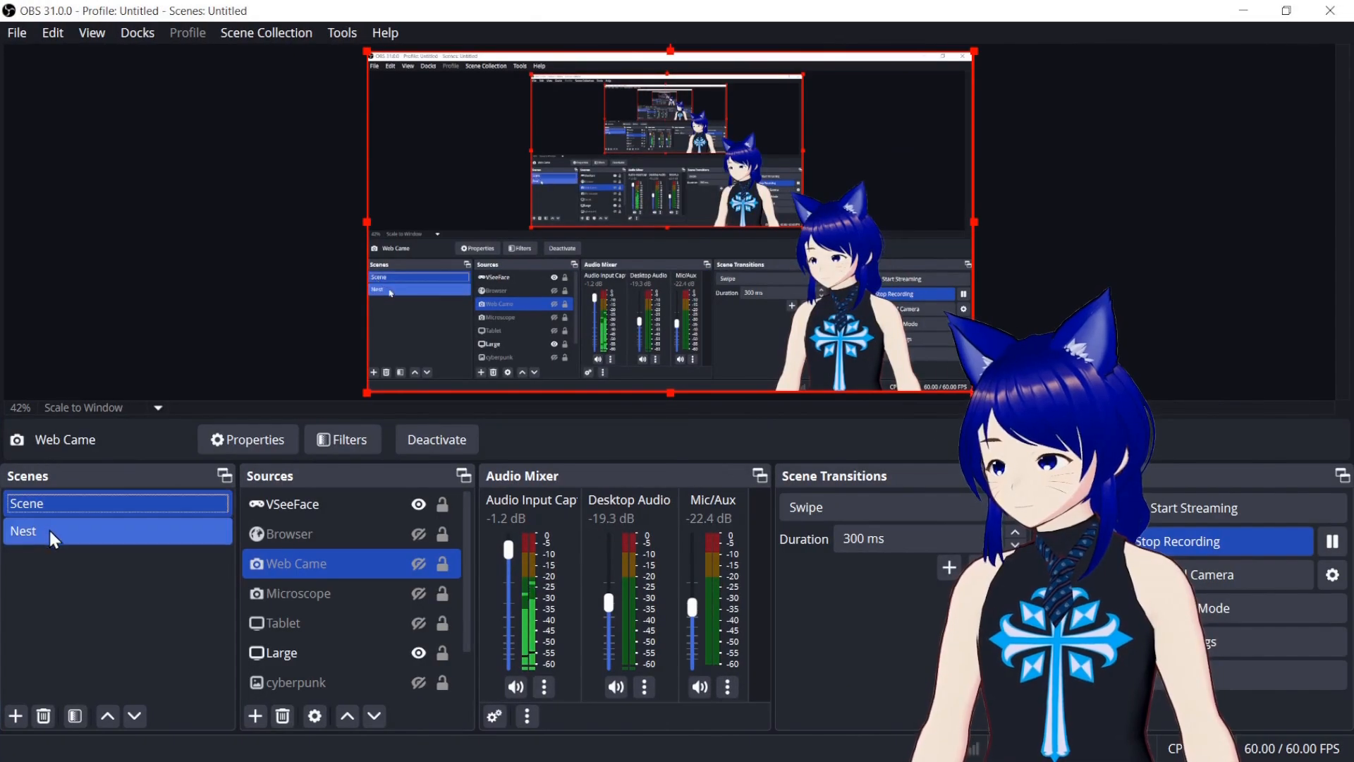
{"action": "left_click", "coordinate": [28, 433]}
{"action": "left_click", "coordinate": [44, 414]}
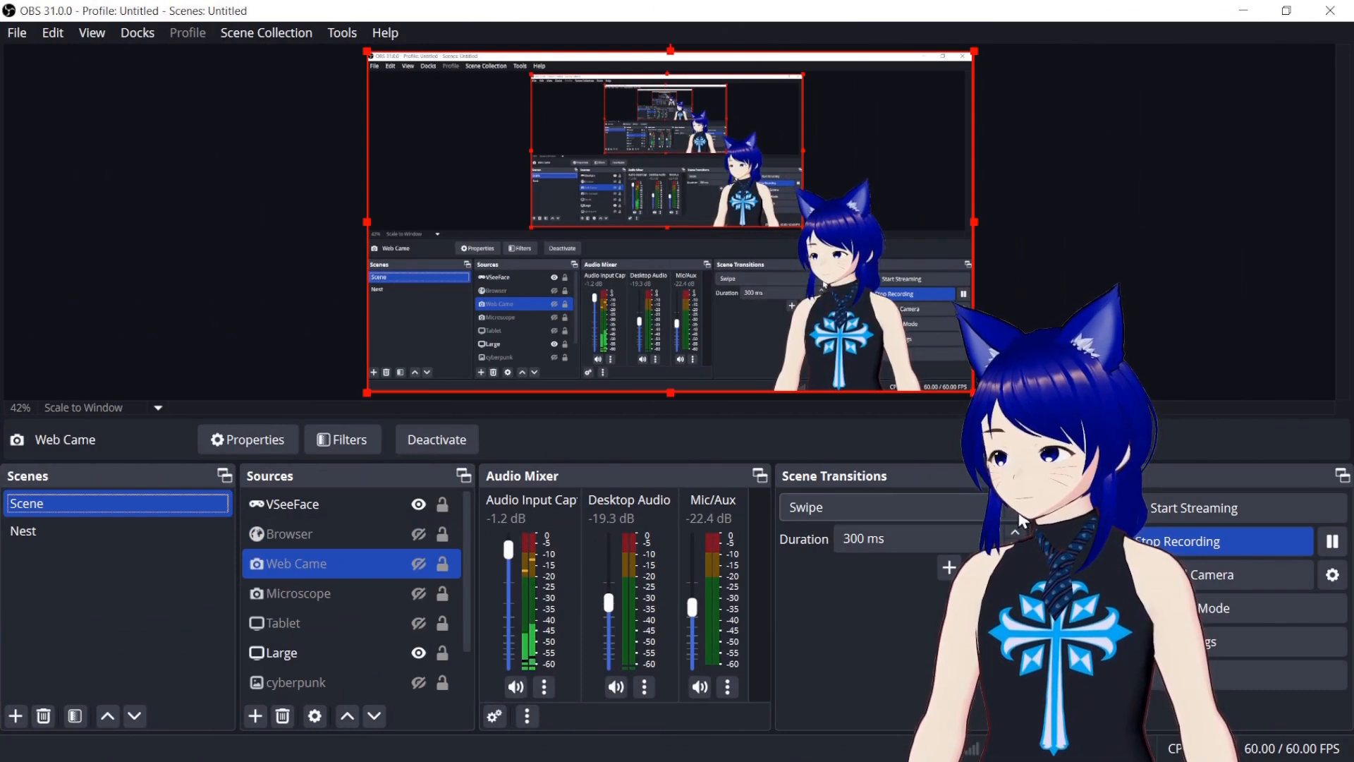
- Add a Slide scene transition named Slide with the direction Left
{"action": "left_click", "coordinate": [947, 562]}
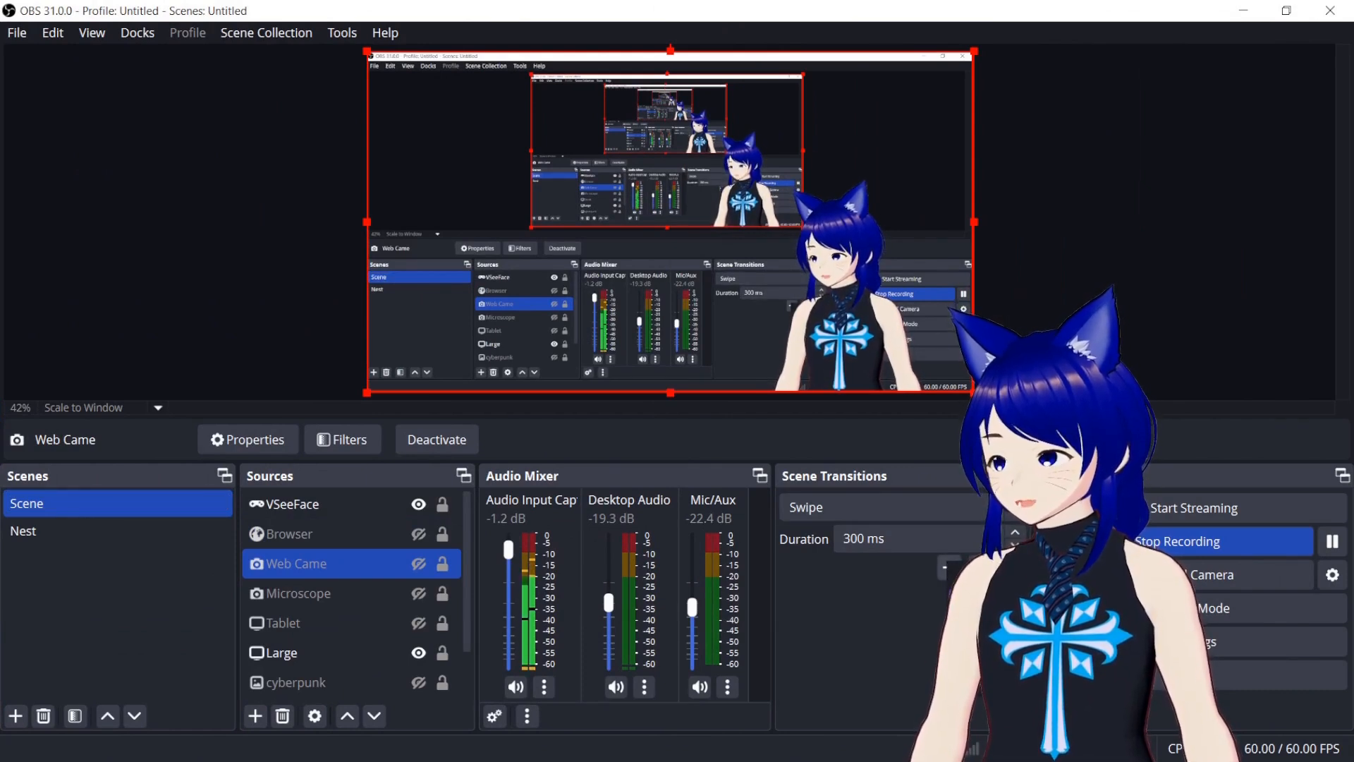
{"action": "left_click", "coordinate": [987, 605]}
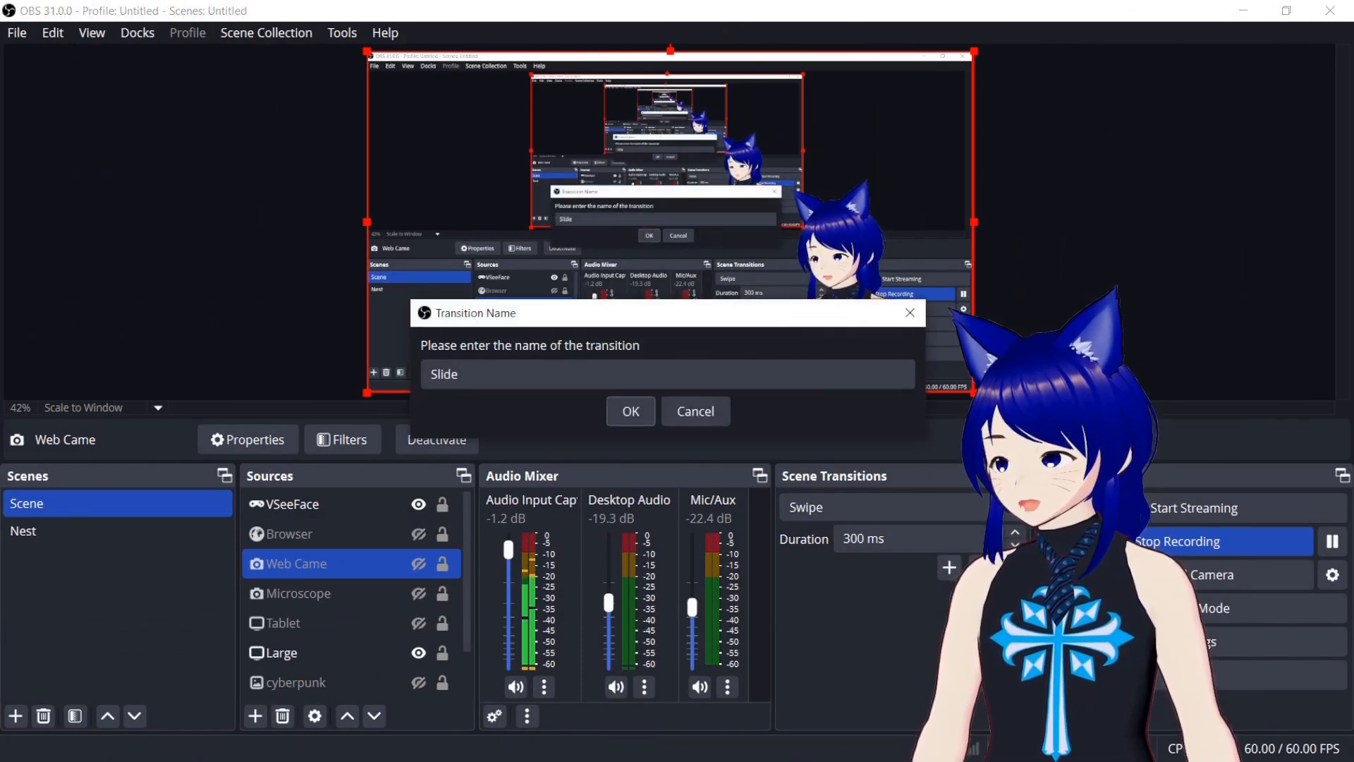
{"action": "left_click", "coordinate": [625, 421]}
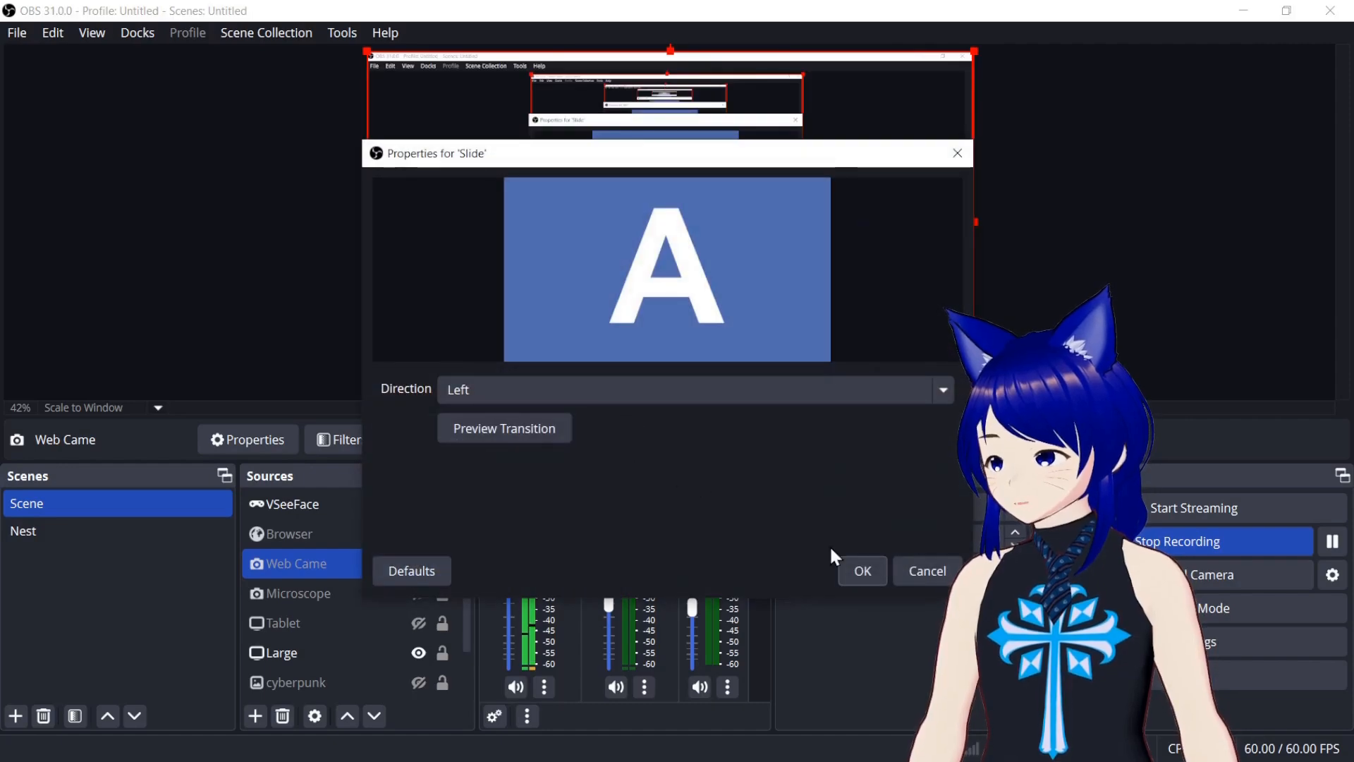
{"action": "left_click", "coordinate": [860, 571]}
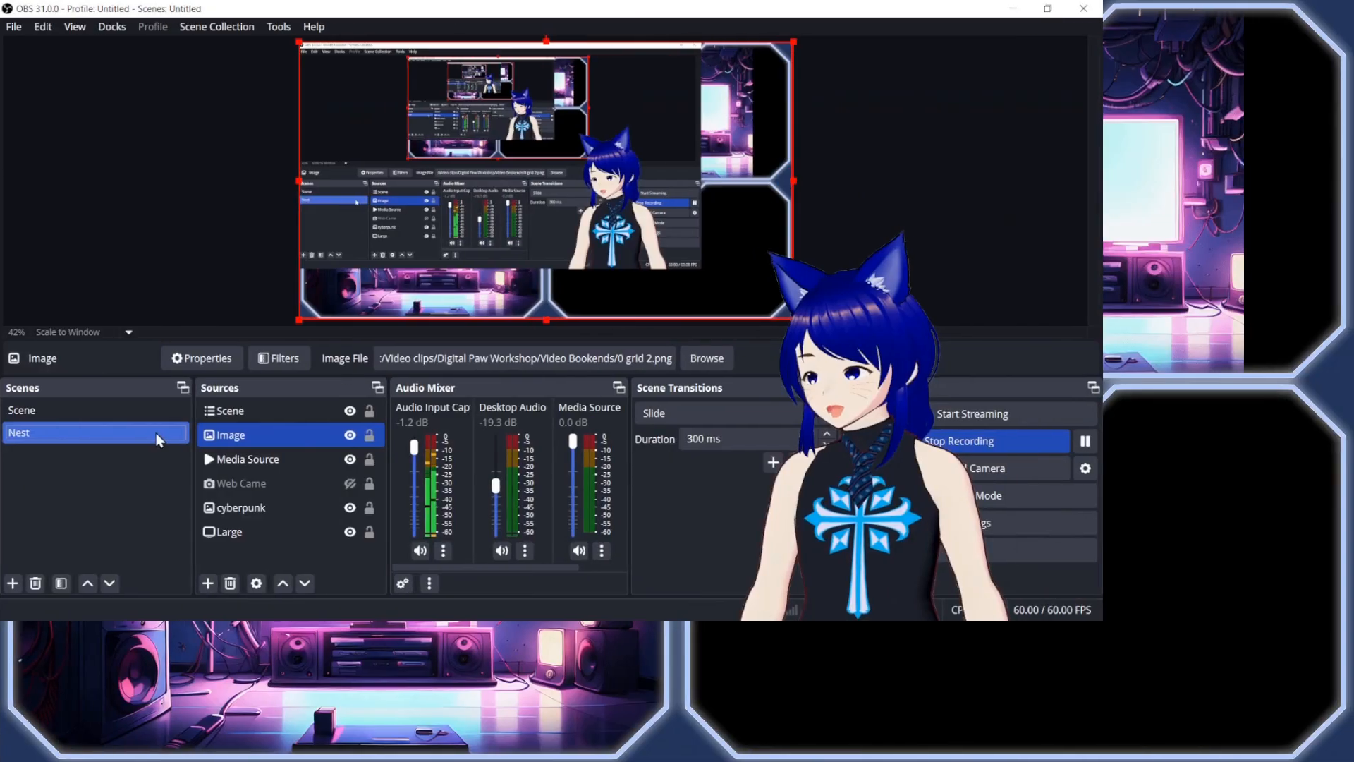
- Switch between Scene and Nest to preview the Slide transition
{"action": "left_click", "coordinate": [153, 418]}
{"action": "left_click", "coordinate": [185, 509]}
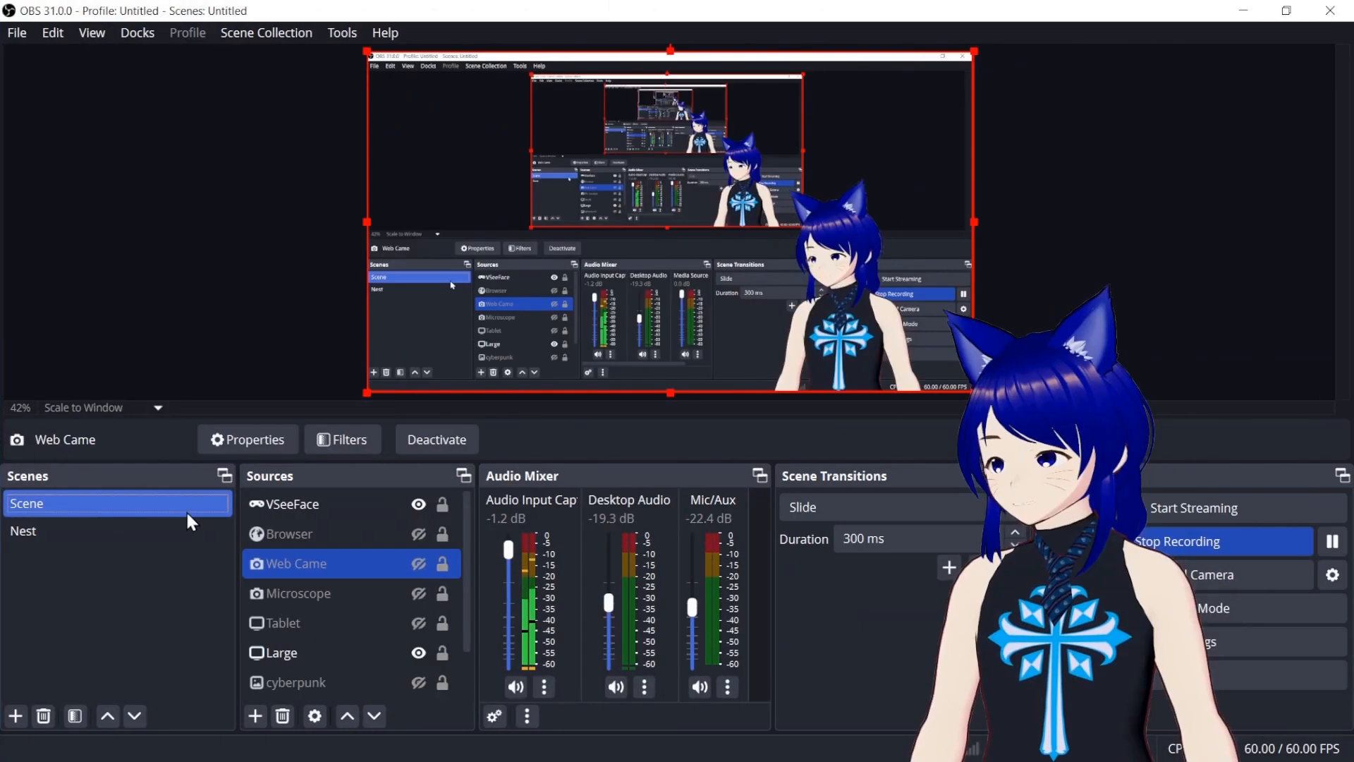
{"action": "left_click", "coordinate": [175, 528]}
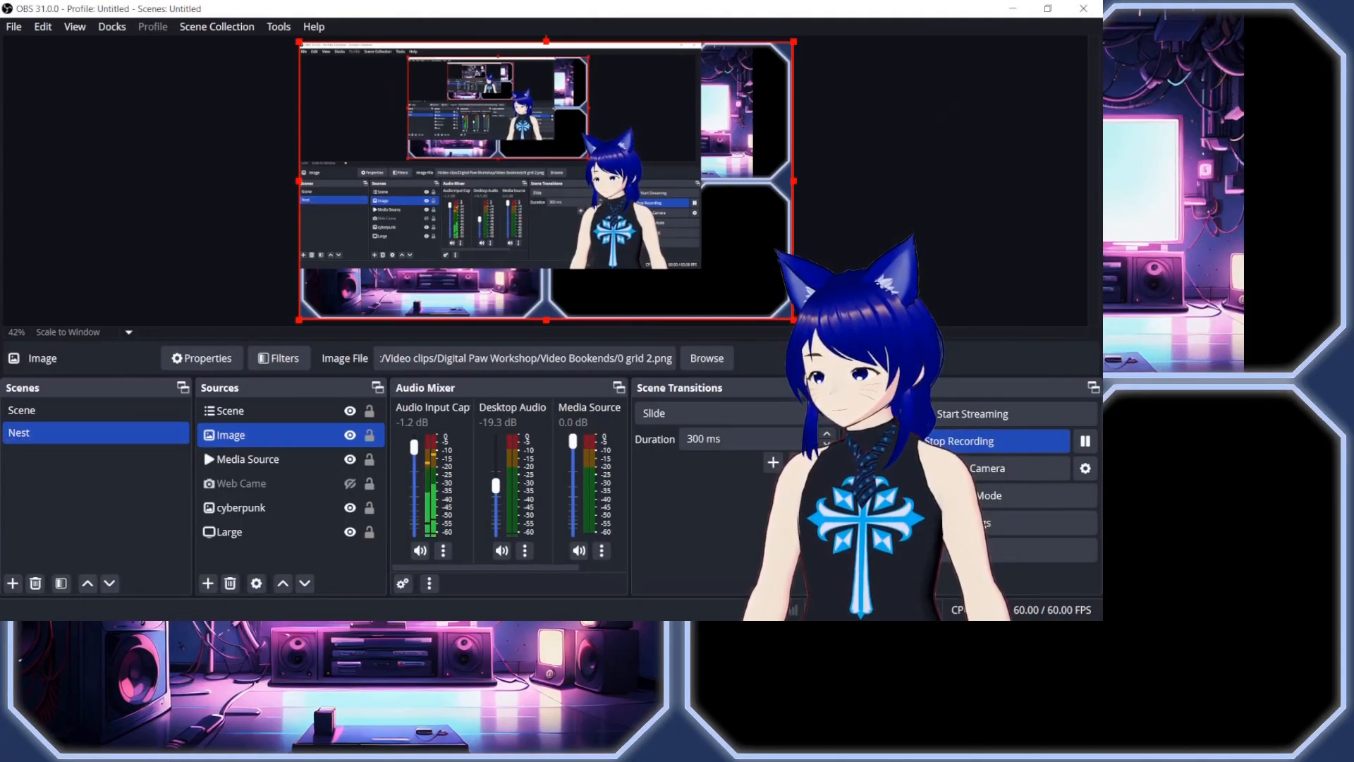
- Examine the direction options in the Slide transition's properties and close them without changes
{"action": "left_click", "coordinate": [774, 458]}
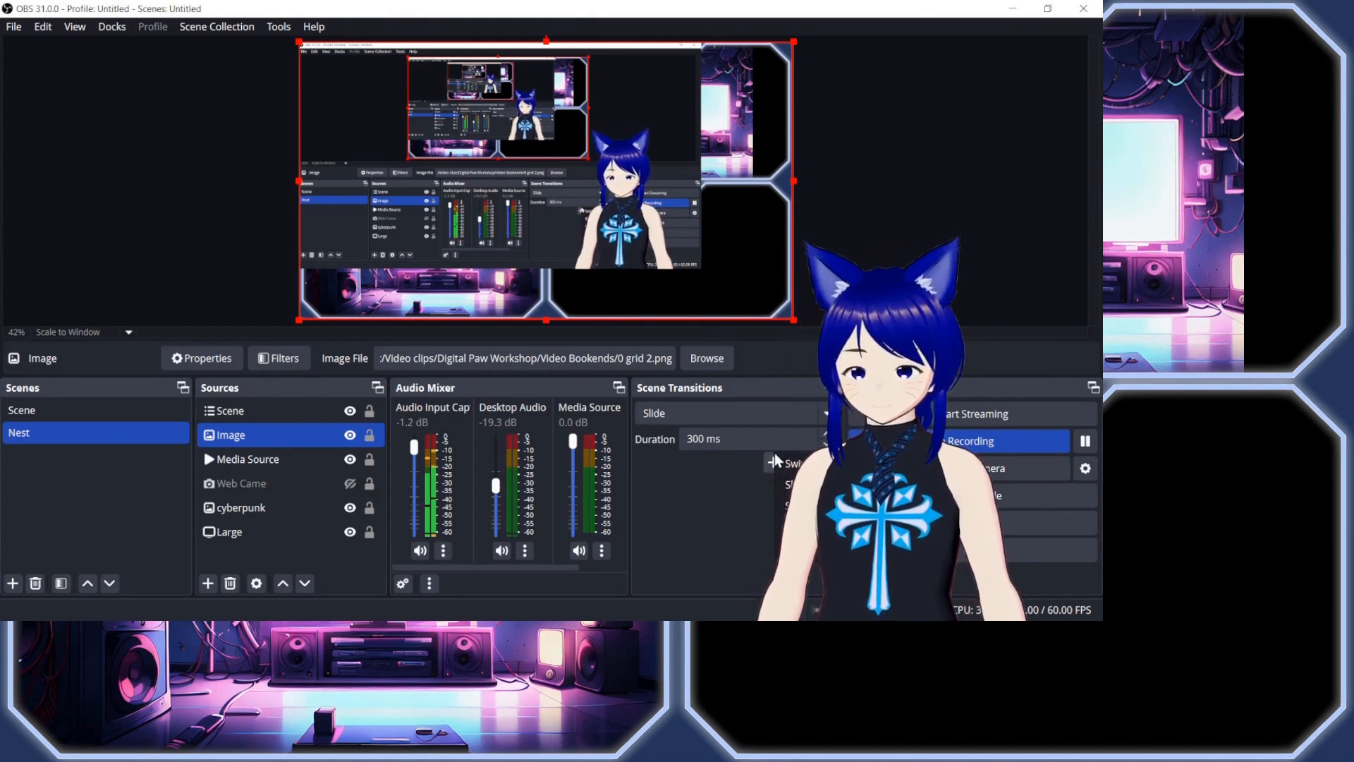
{"action": "left_click", "coordinate": [740, 471]}
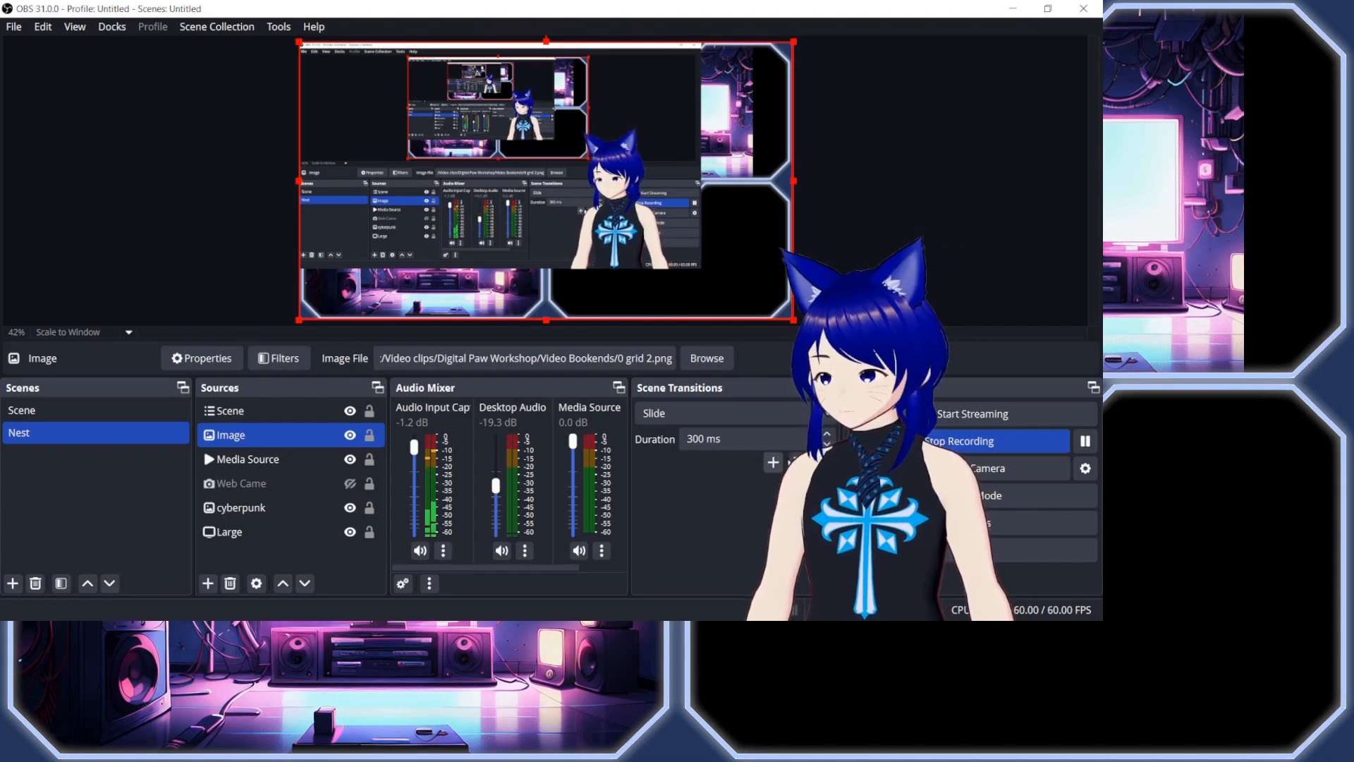
{"action": "left_click", "coordinate": [843, 494]}
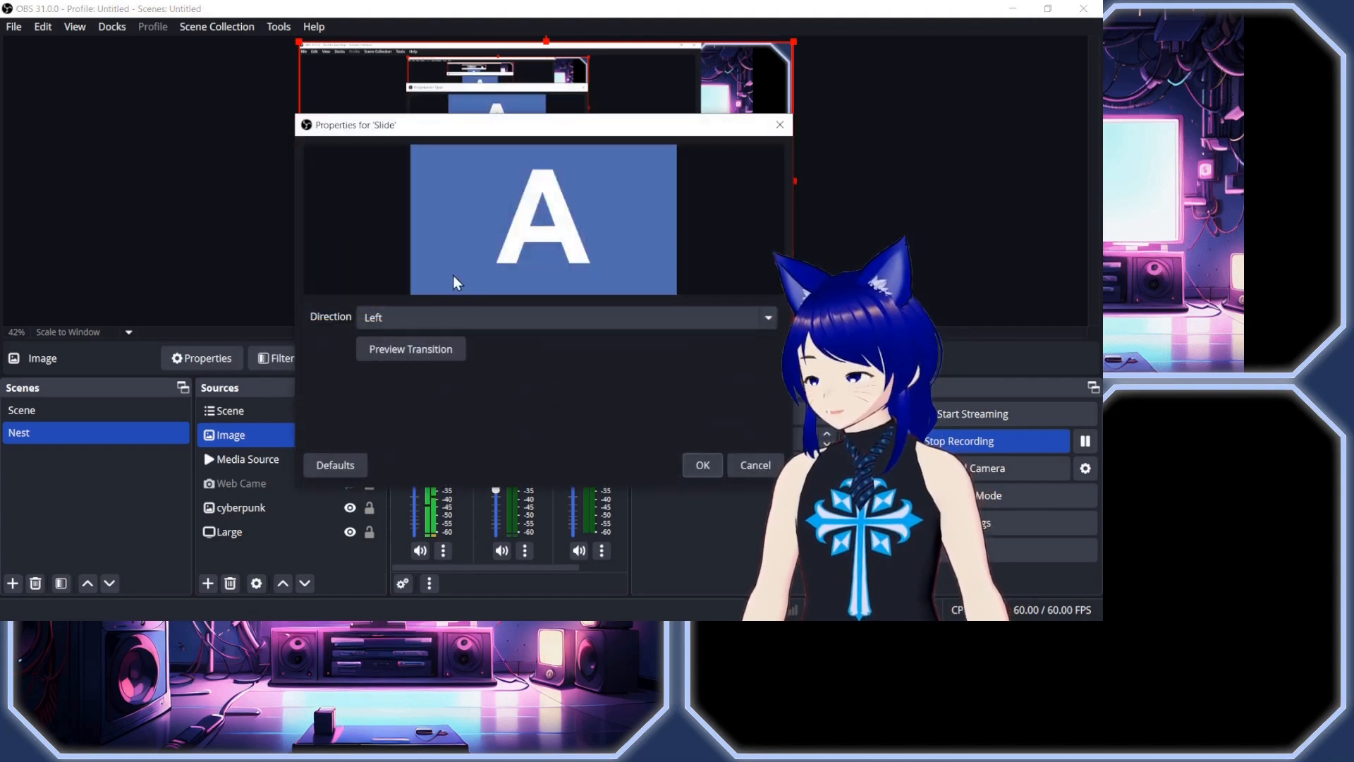
{"action": "left_click", "coordinate": [446, 318]}
{"action": "left_click", "coordinate": [448, 320]}
{"action": "left_click", "coordinate": [755, 466]}
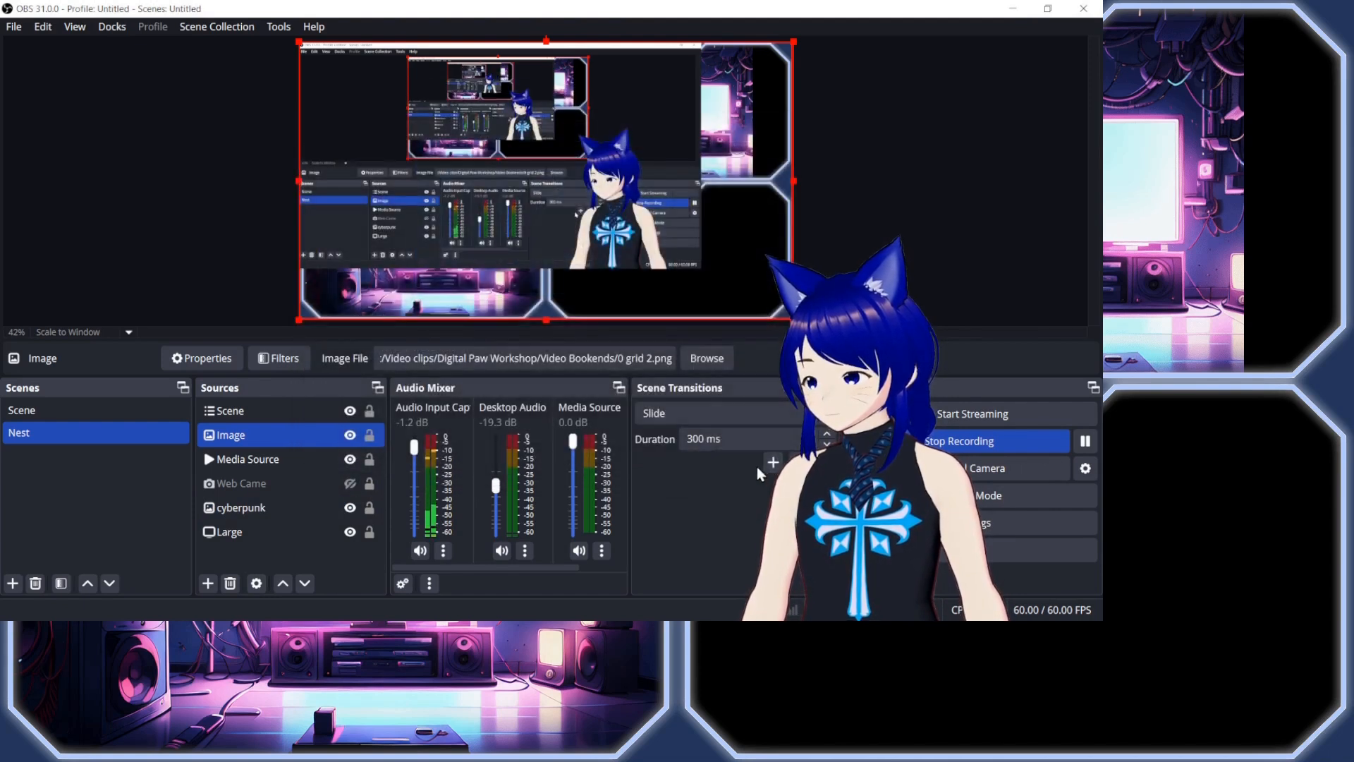
- Add a Stinger scene transition named Stinger, keeping its default properties and no video file
{"action": "left_click", "coordinate": [772, 463]}
{"action": "left_click", "coordinate": [808, 522]}
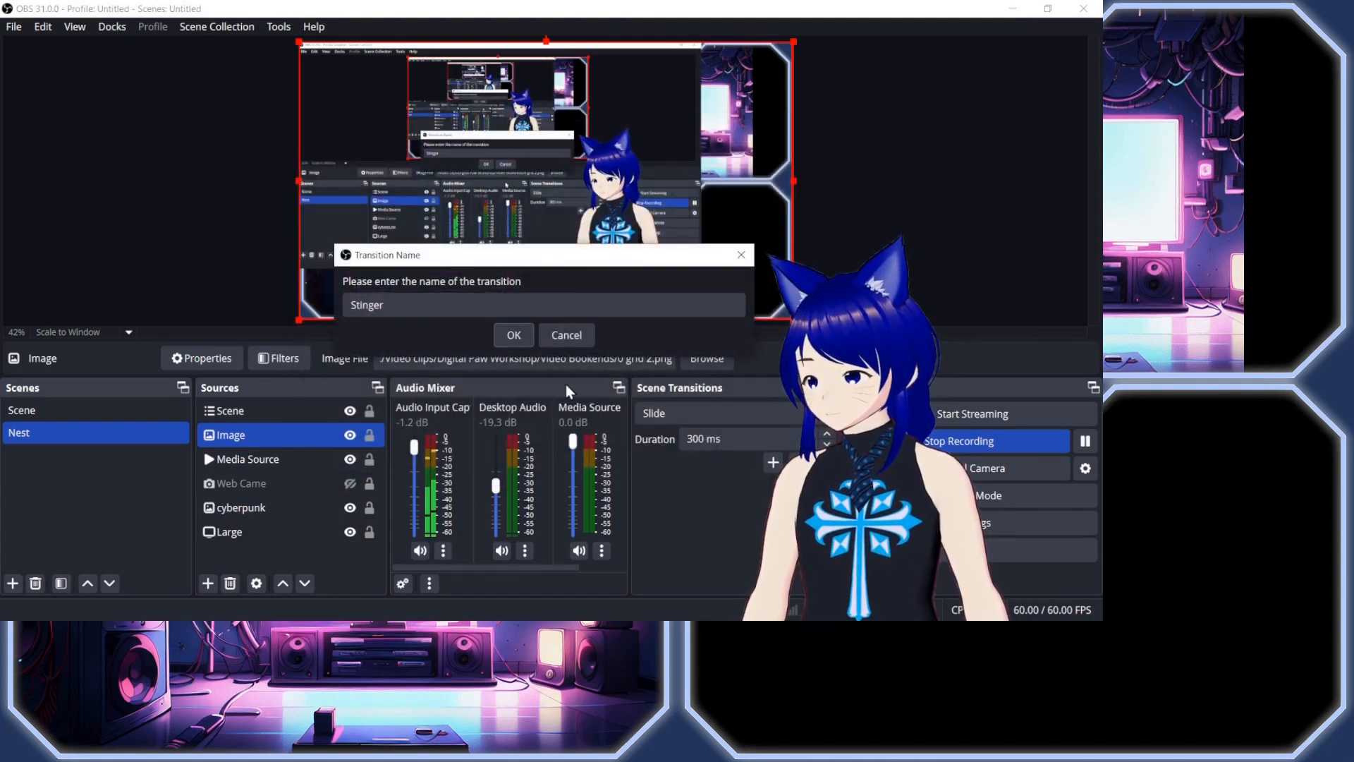
{"action": "left_click", "coordinate": [498, 337]}
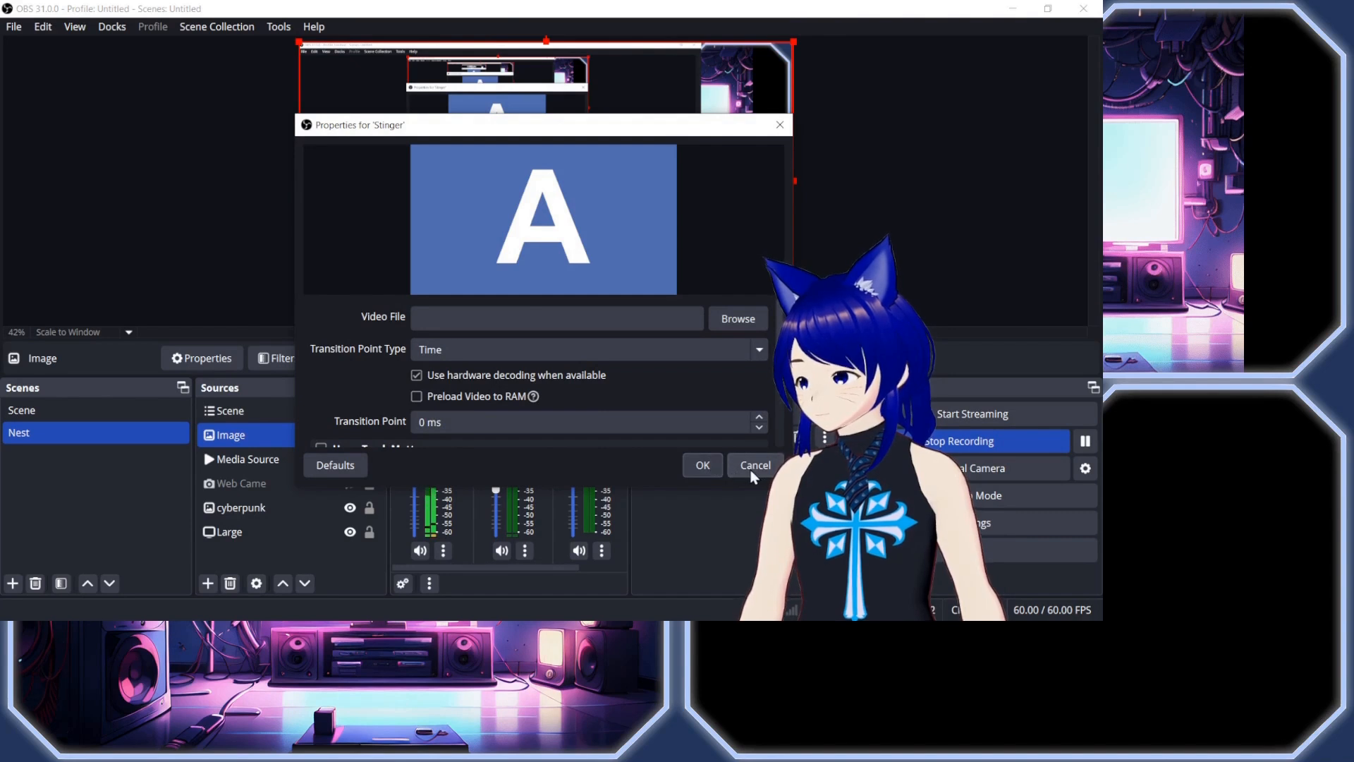
{"action": "left_click", "coordinate": [703, 464]}
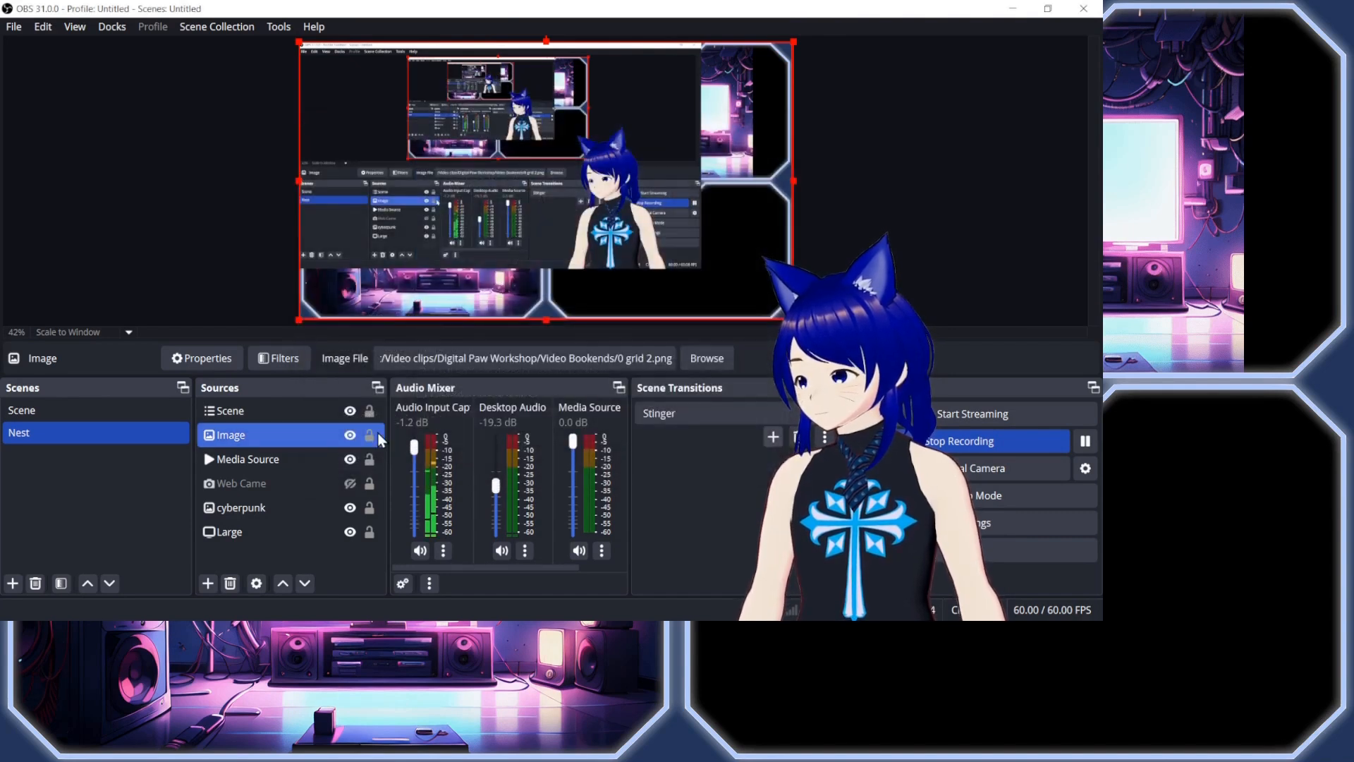
- Switch repeatedly between Scene and Nest to preview the Stinger transition
{"action": "left_click", "coordinate": [134, 412]}
{"action": "left_click", "coordinate": [130, 432]}
{"action": "left_click", "coordinate": [128, 413]}
{"action": "left_click", "coordinate": [125, 427]}
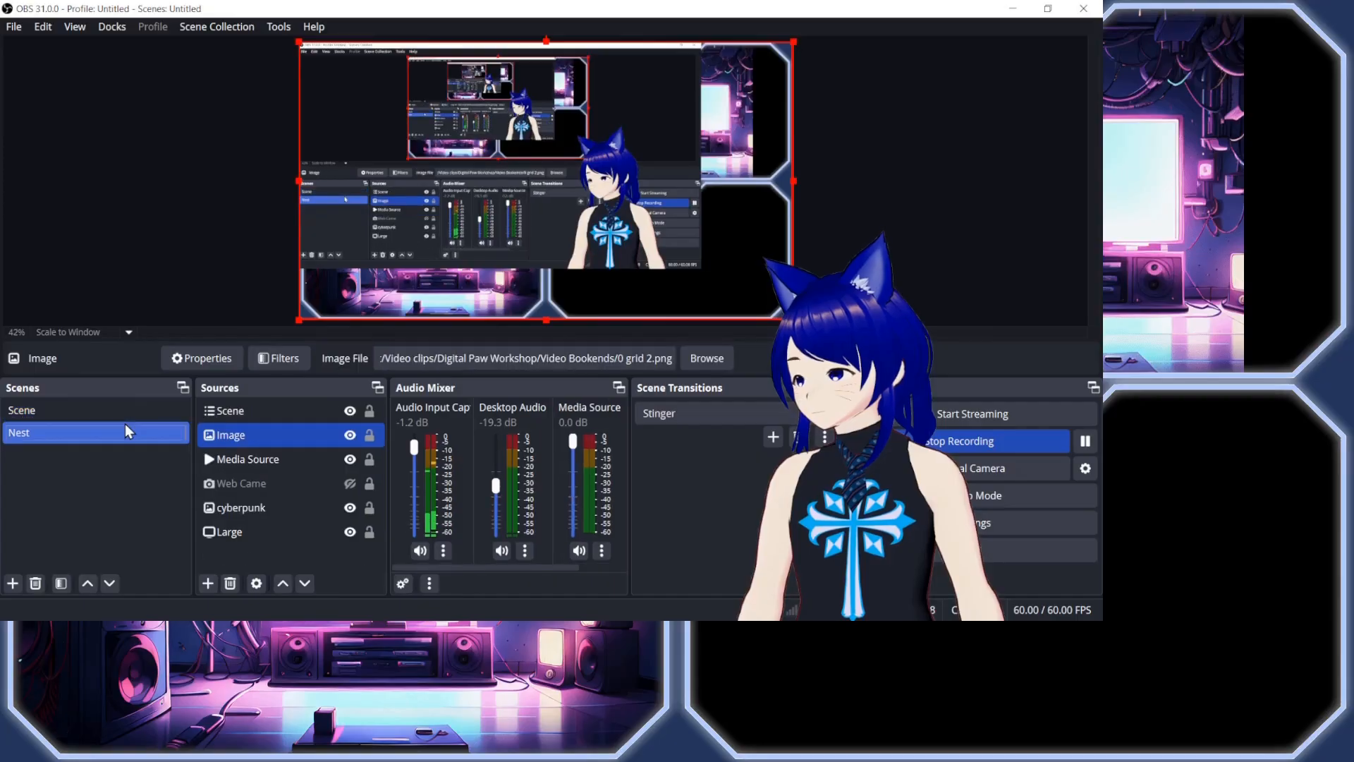
{"action": "left_click", "coordinate": [127, 413]}
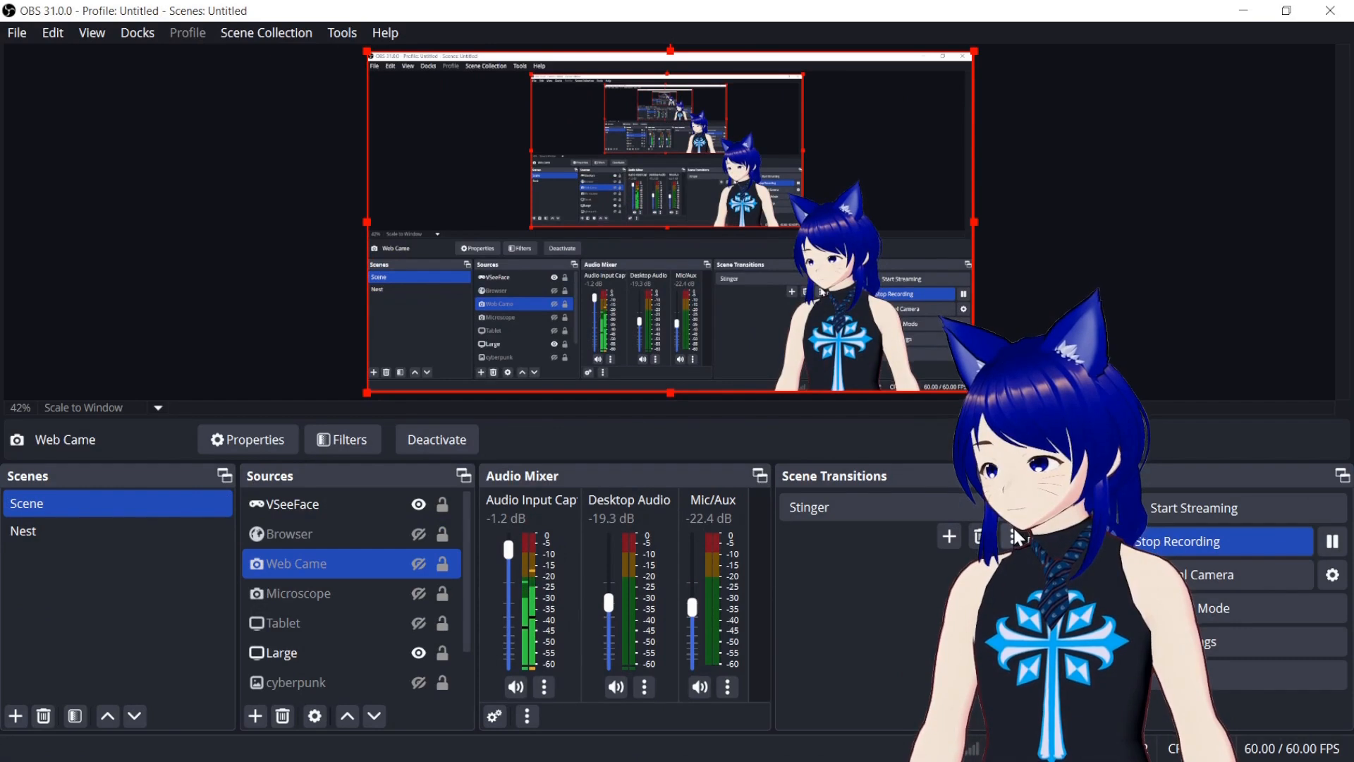
- Set the Stinger transition's transition point to 300 ms, keeping its track matte and audio options at their defaults
{"action": "left_click", "coordinate": [1047, 575]}
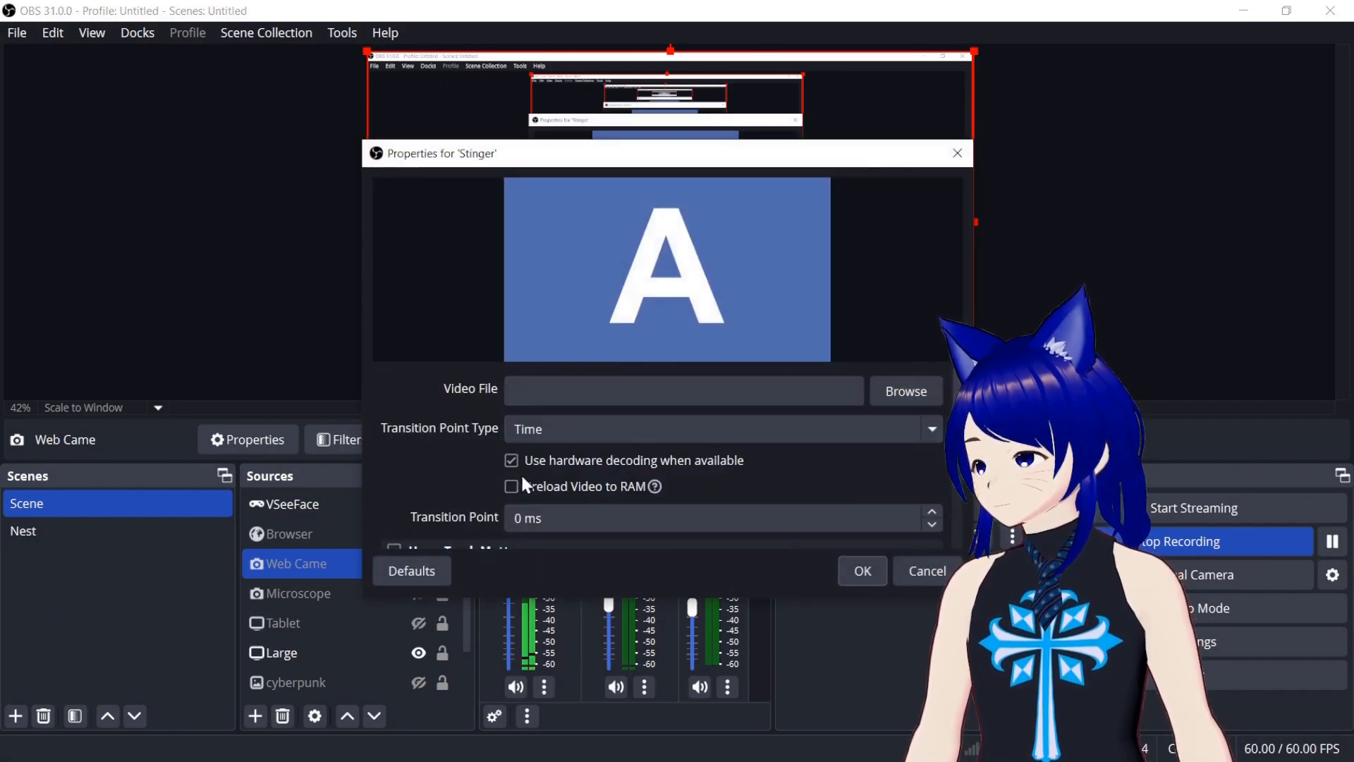
{"action": "scroll", "coordinate": [494, 465], "scroll_direction": "down", "scroll_amount": 2}
{"action": "scroll", "coordinate": [479, 454], "scroll_direction": "up", "scroll_amount": 1}
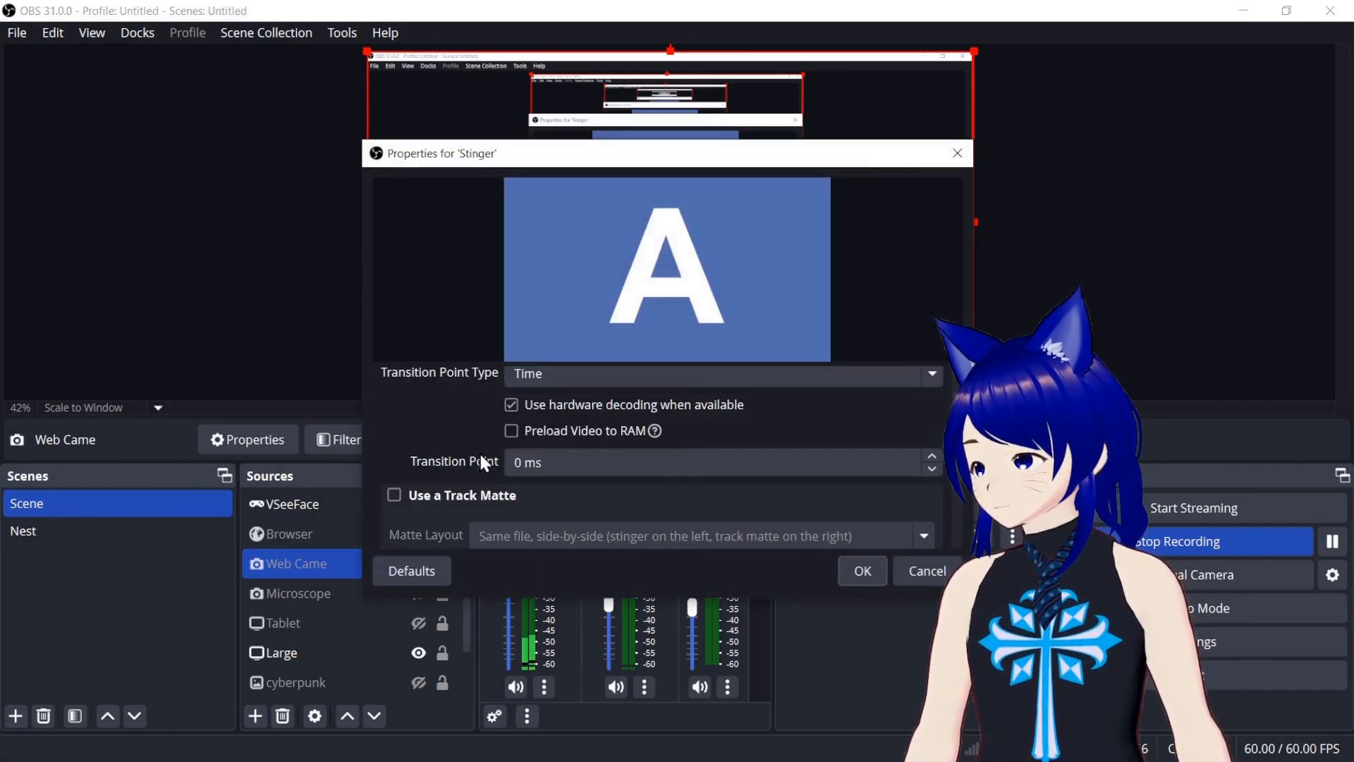
{"action": "left_click", "coordinate": [543, 461]}
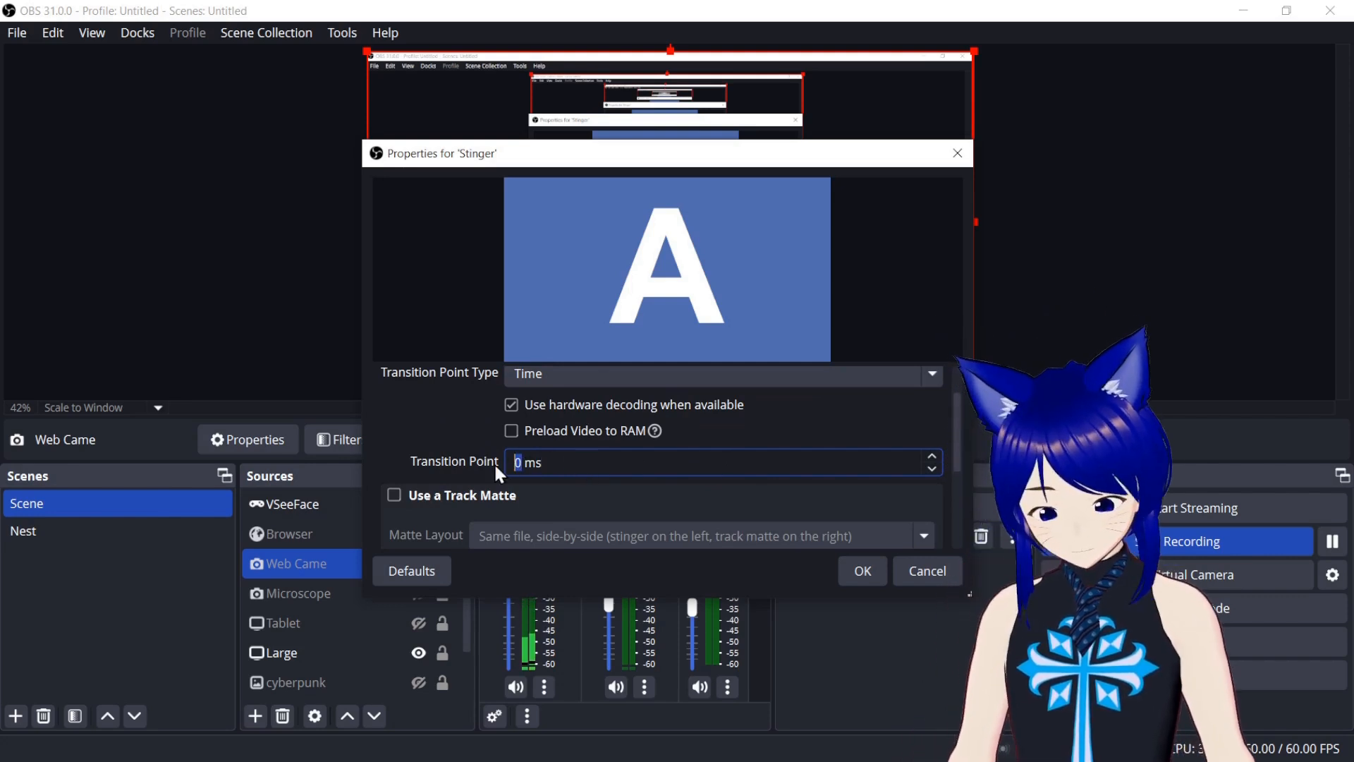
{"action": "type", "text": "300"}
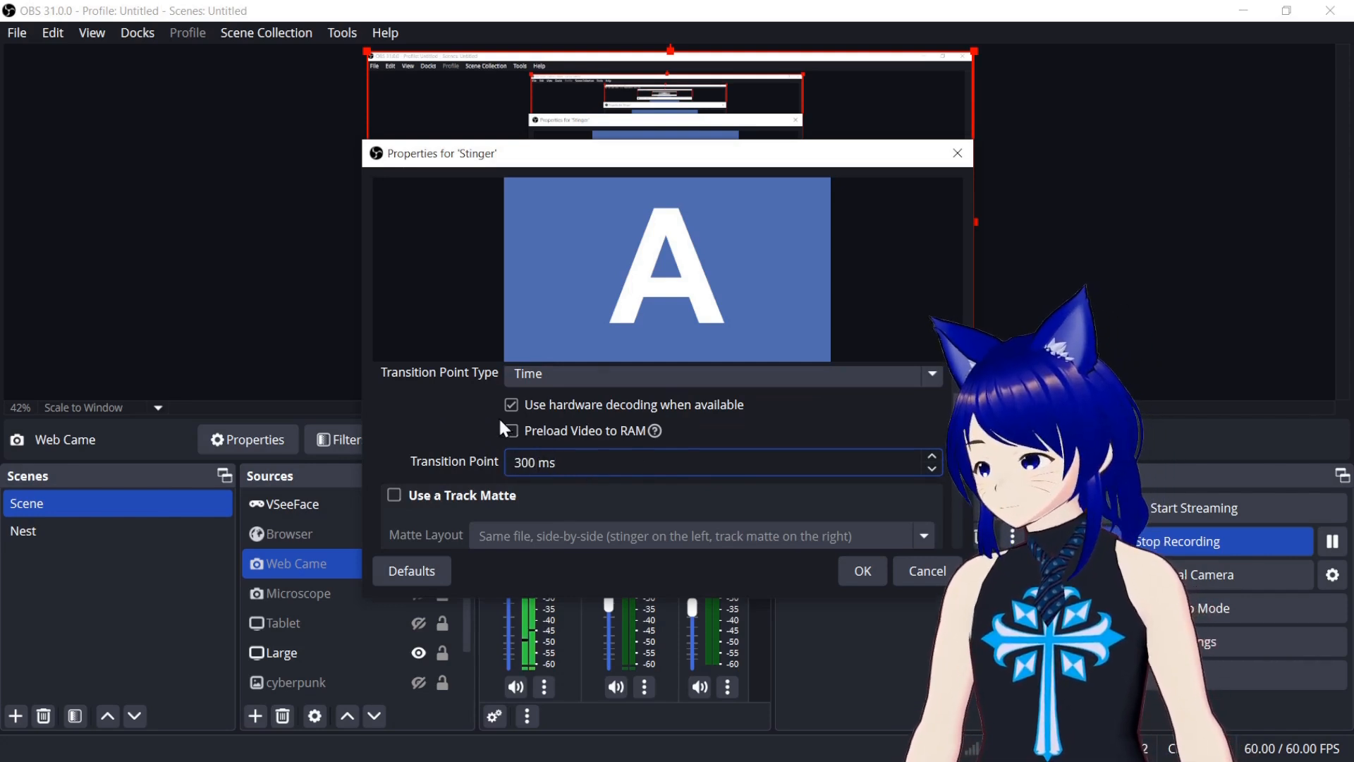
{"action": "left_click", "coordinate": [411, 393]}
{"action": "scroll", "coordinate": [465, 431], "scroll_direction": "down", "scroll_amount": 3}
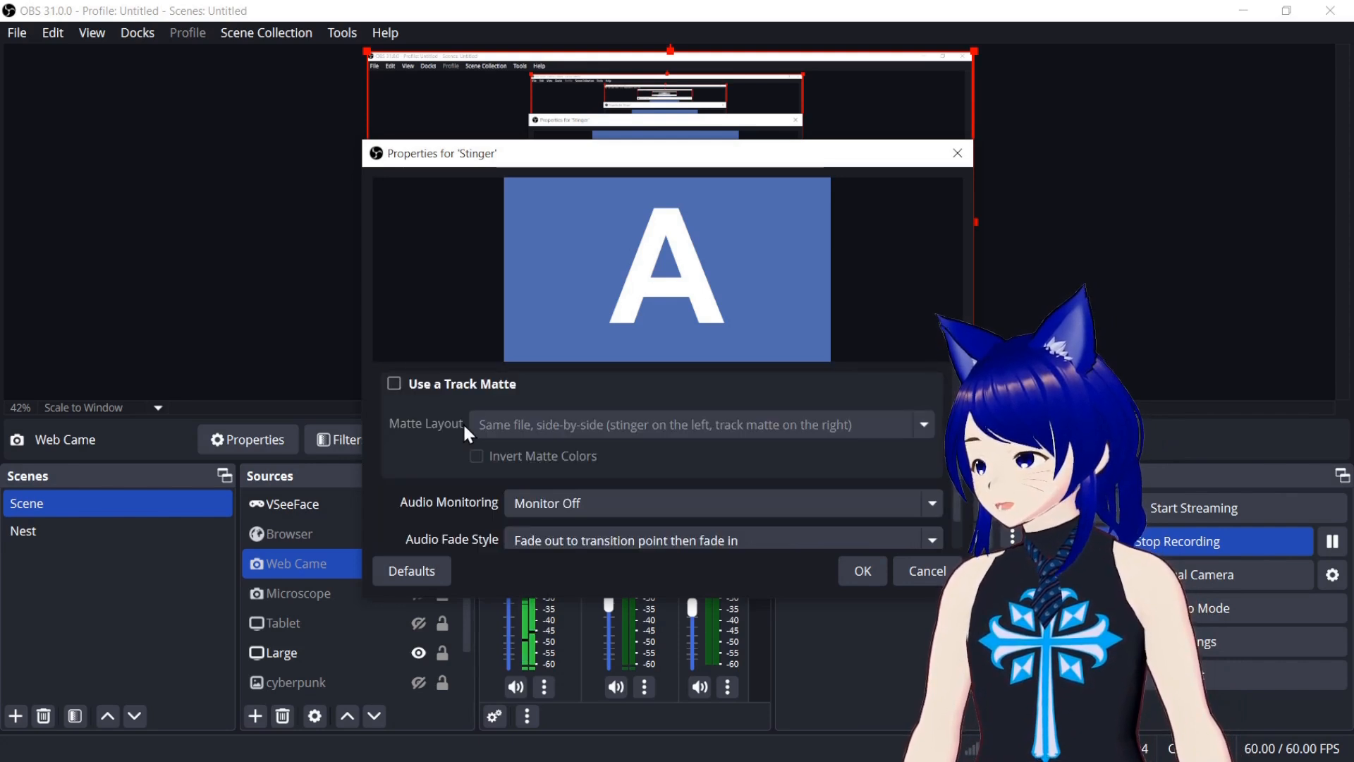
{"action": "scroll", "coordinate": [474, 437], "scroll_direction": "down", "scroll_amount": 1}
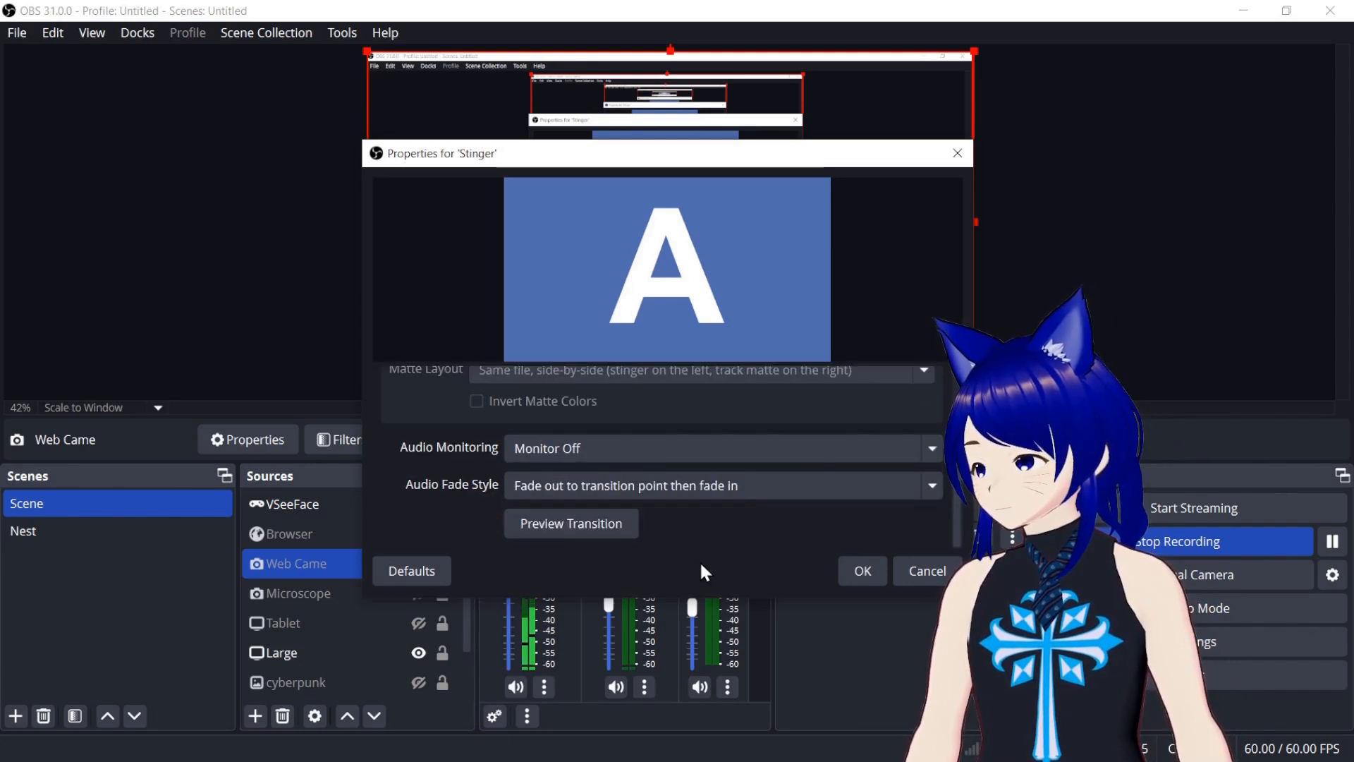
{"action": "left_click", "coordinate": [855, 575]}
- Switch repeatedly between Scene and Nest to preview the Stinger transition with the 300 ms transition point
{"action": "left_click", "coordinate": [208, 527]}
{"action": "left_click", "coordinate": [151, 412]}
{"action": "left_click", "coordinate": [133, 432]}
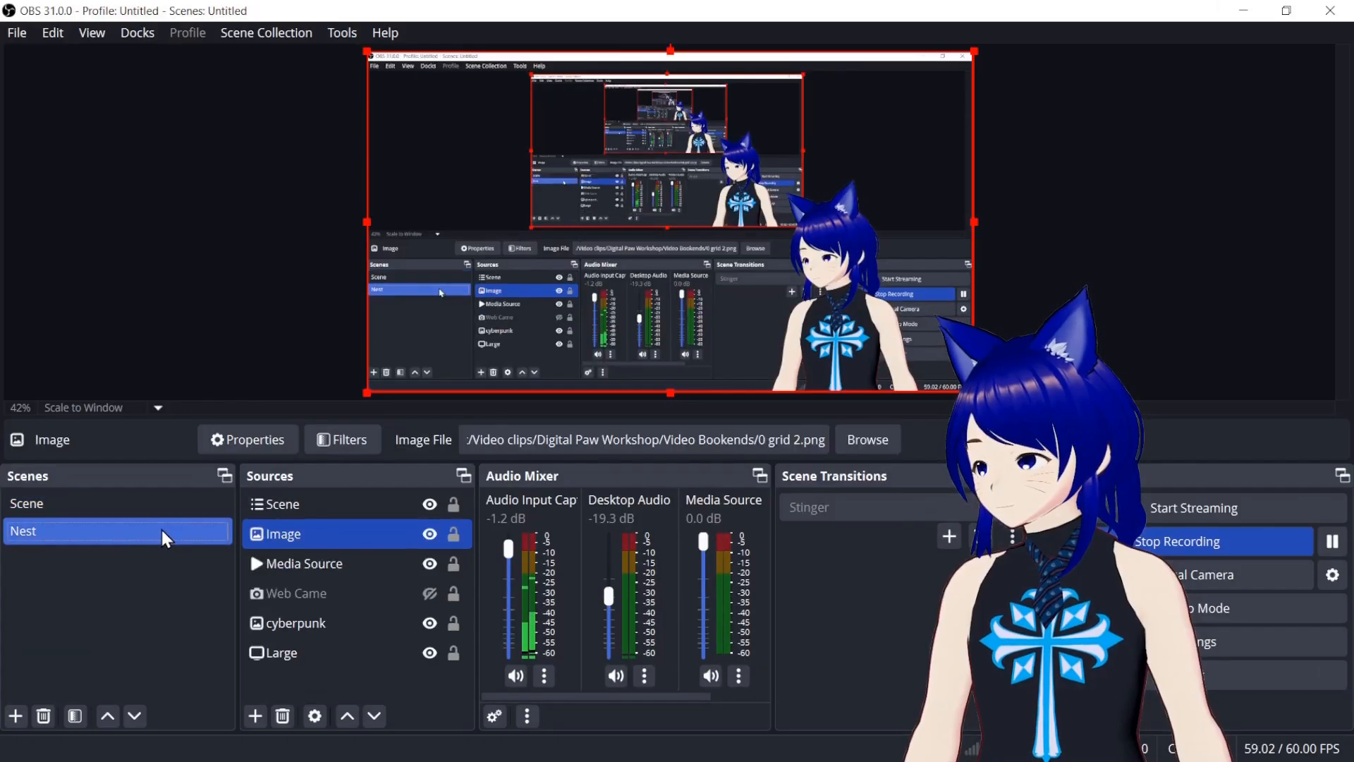
{"action": "left_click", "coordinate": [162, 504]}
{"action": "left_click", "coordinate": [149, 530]}
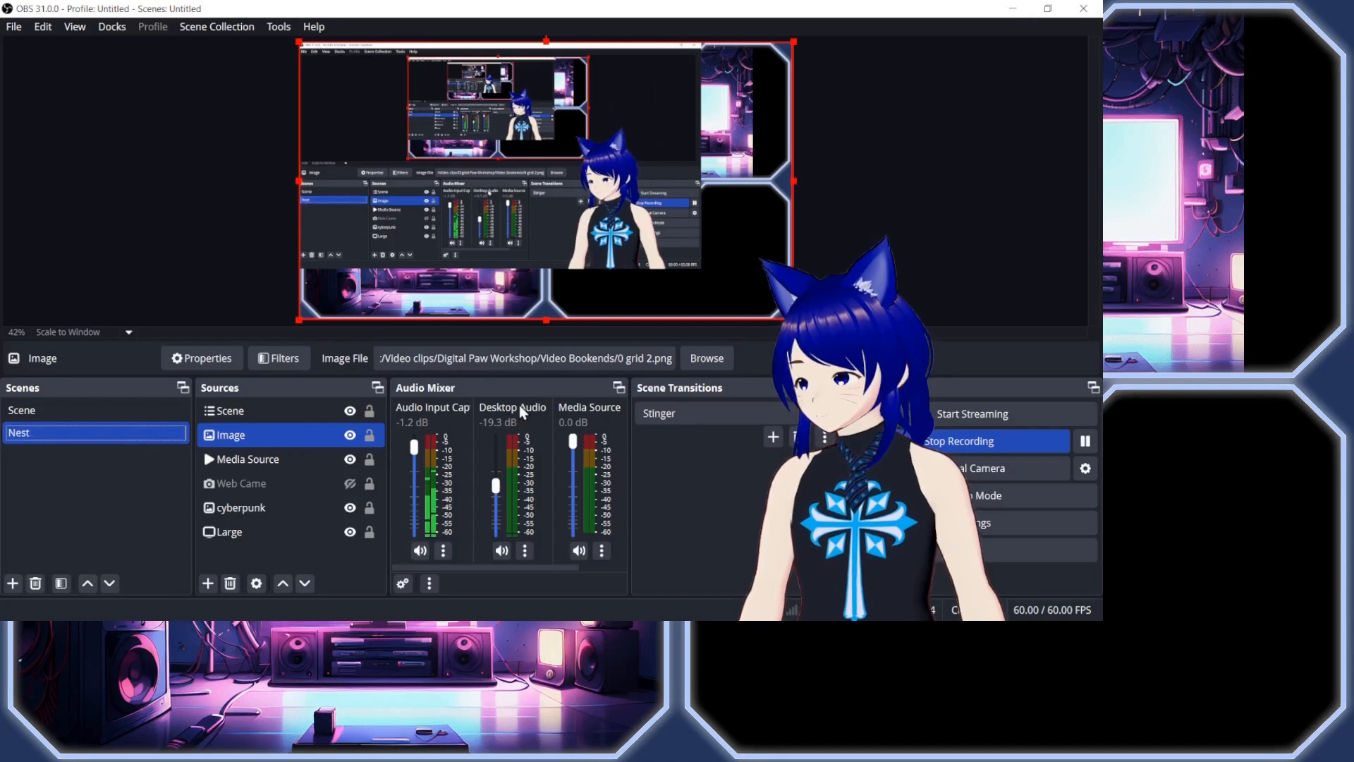
- Set the Stinger transition's transition point to 900 ms
{"action": "left_click", "coordinate": [825, 438]}
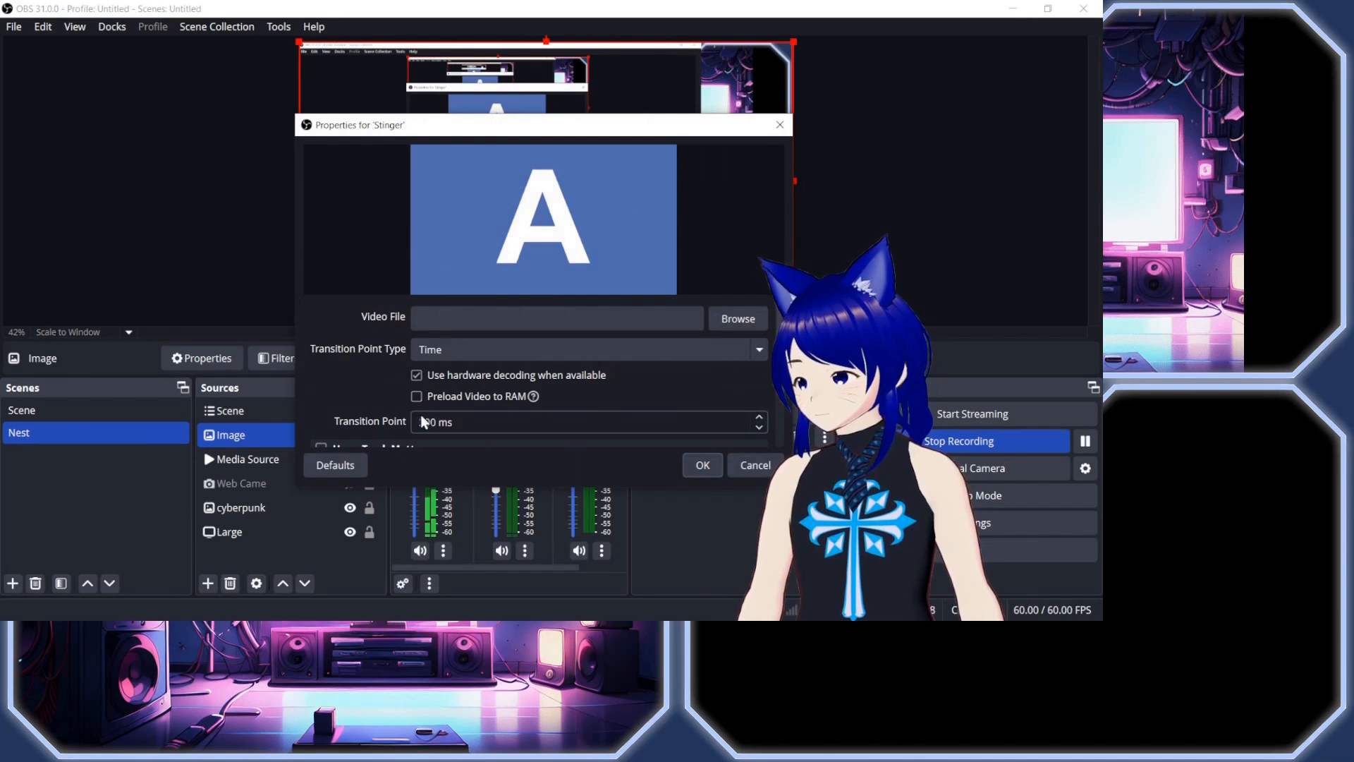
{"action": "left_click_drag", "start_coordinate": [424, 421], "coordinate": [404, 422]}
{"action": "type", "text": "9"}
{"action": "left_click", "coordinate": [702, 465]}
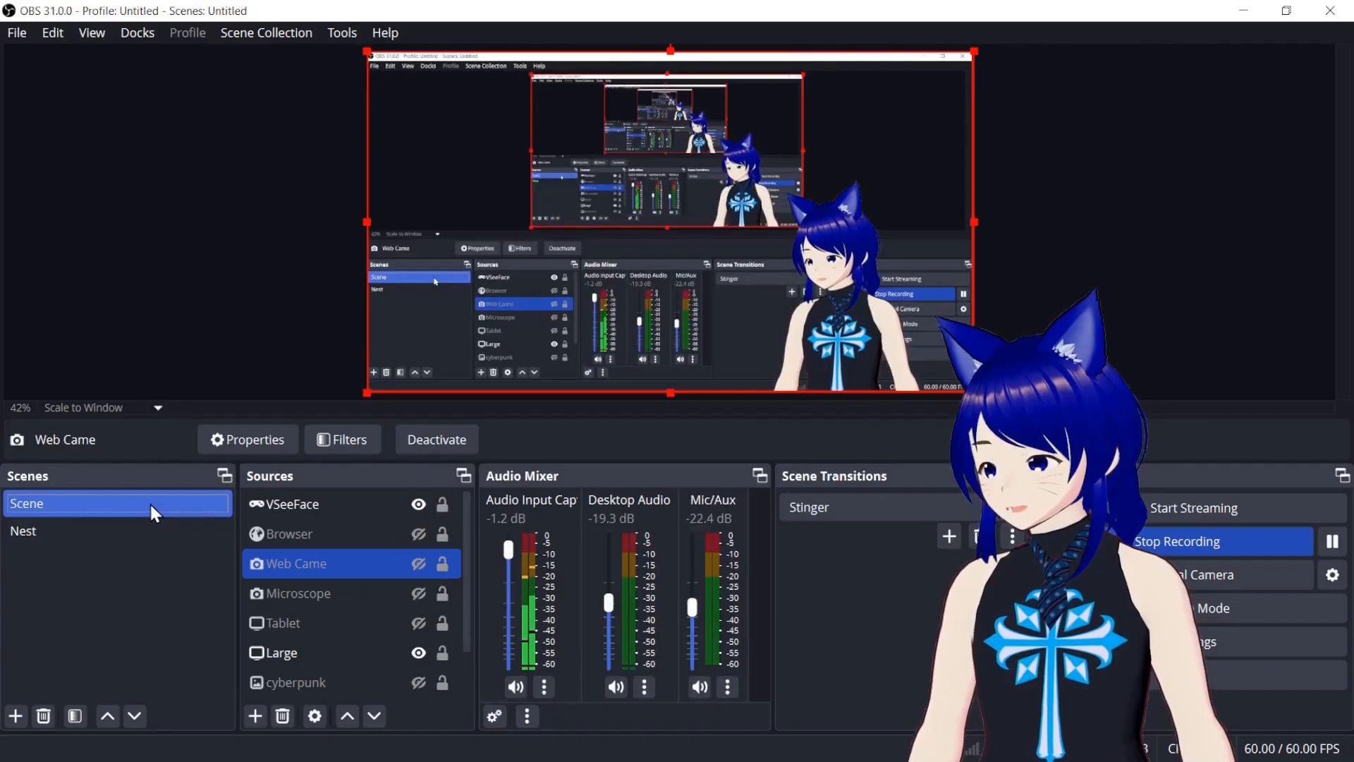
- Switch repeatedly between Scene and Nest to preview the Stinger transition with the 900 ms transition point
{"action": "left_click", "coordinate": [115, 432]}
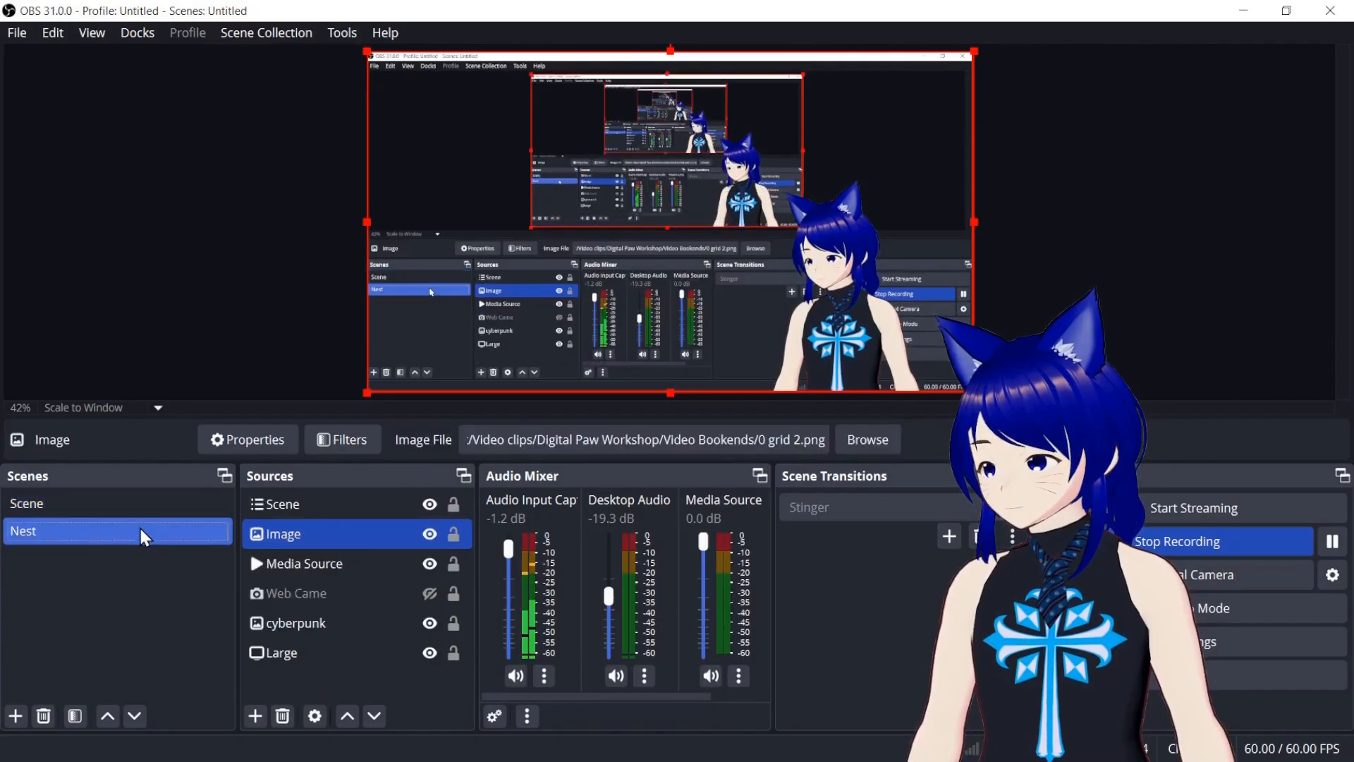
{"action": "left_click", "coordinate": [111, 413]}
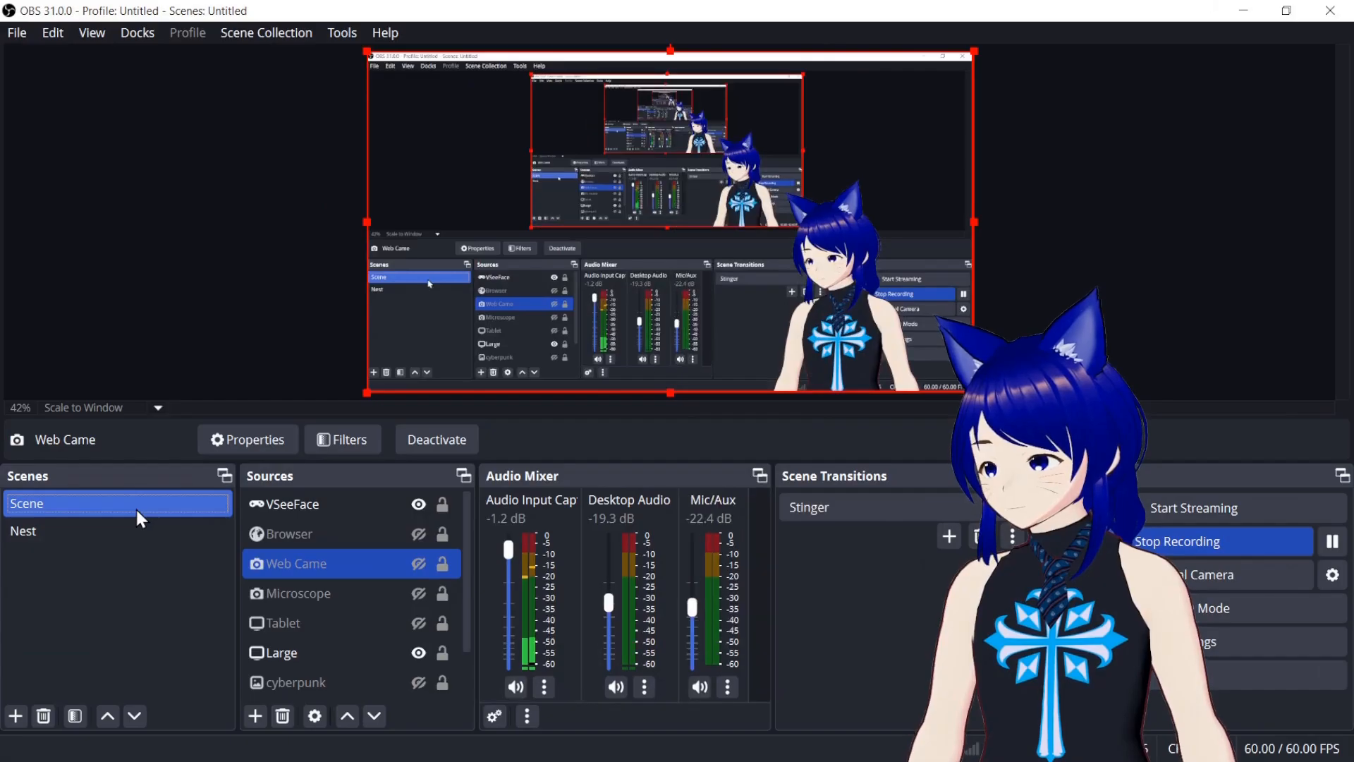
{"action": "left_click", "coordinate": [132, 530]}
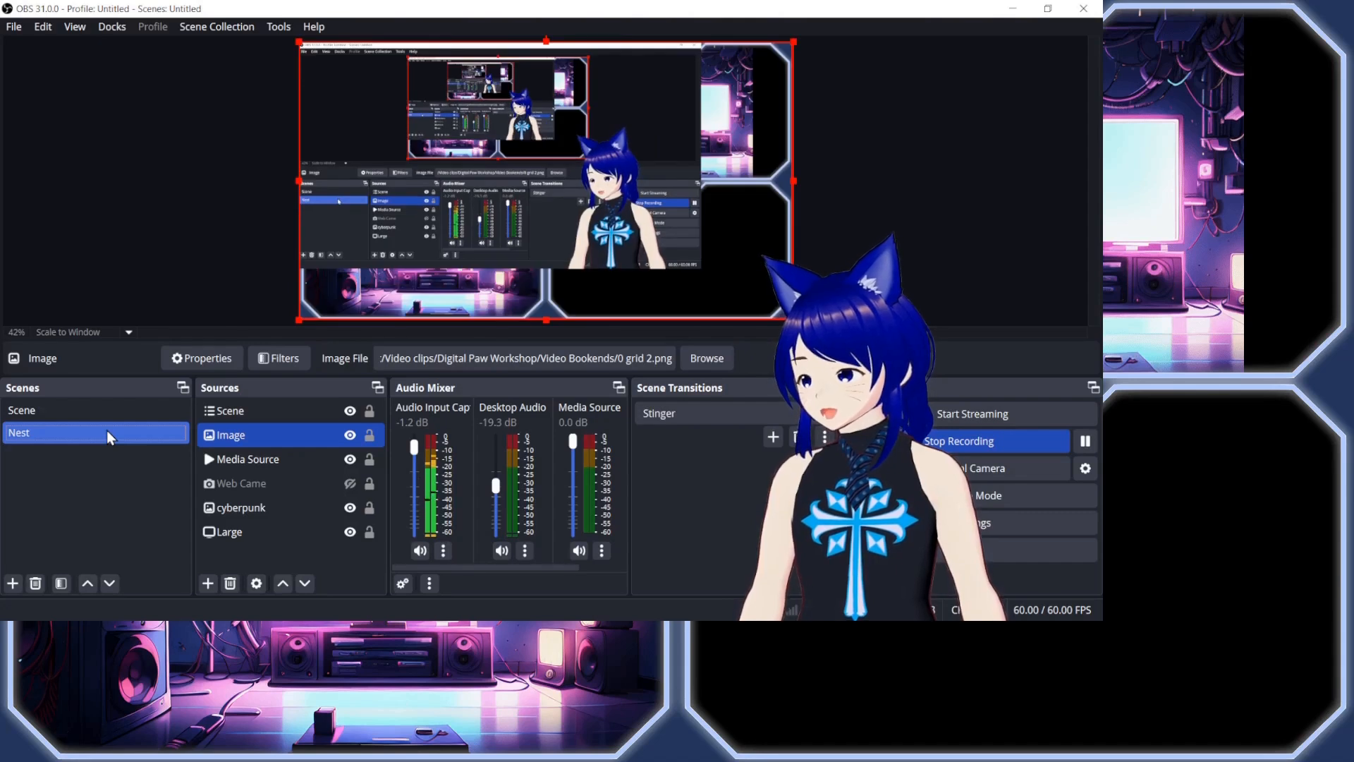
{"action": "left_click", "coordinate": [107, 415]}
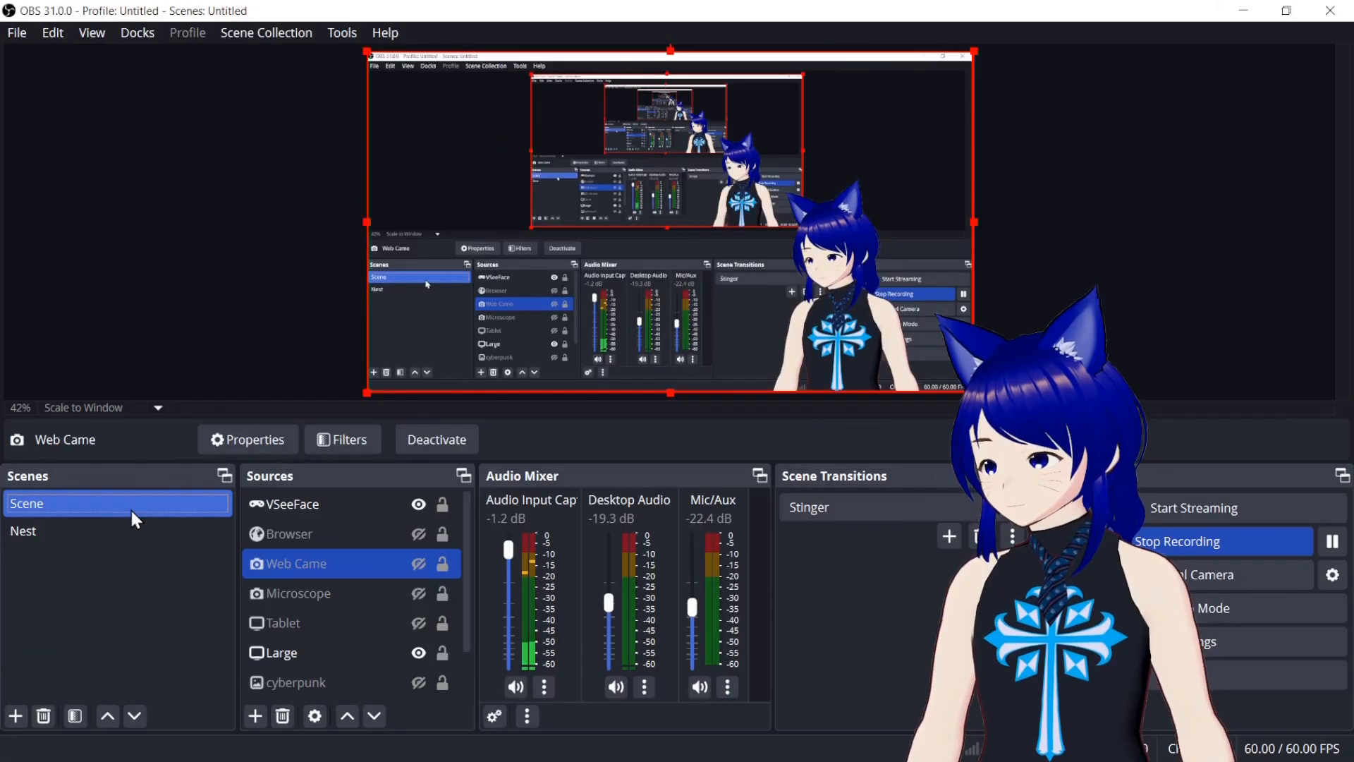
{"action": "left_click", "coordinate": [130, 530]}
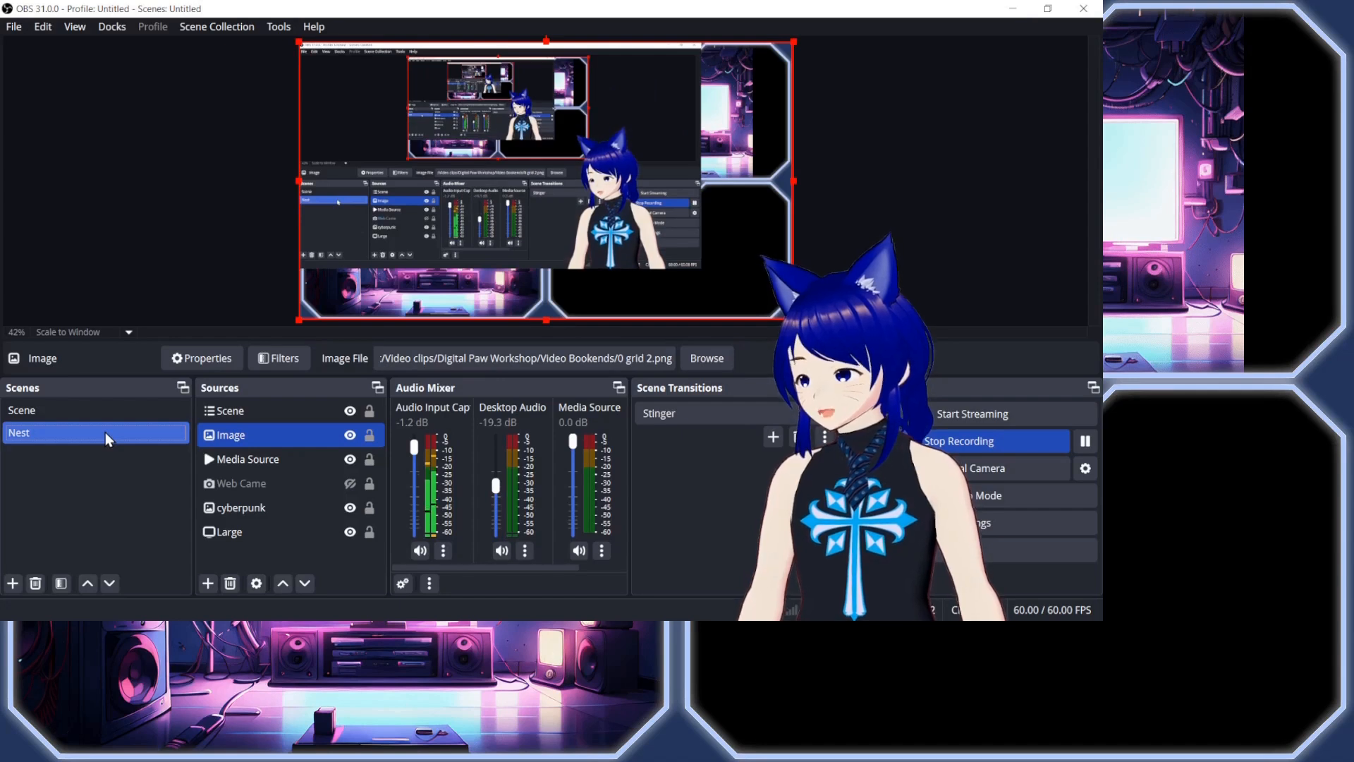
- Add a Fade to Color scene transition named Fade to Color and preview it in its default black
{"action": "left_click", "coordinate": [773, 436]}
{"action": "left_click", "coordinate": [811, 496]}
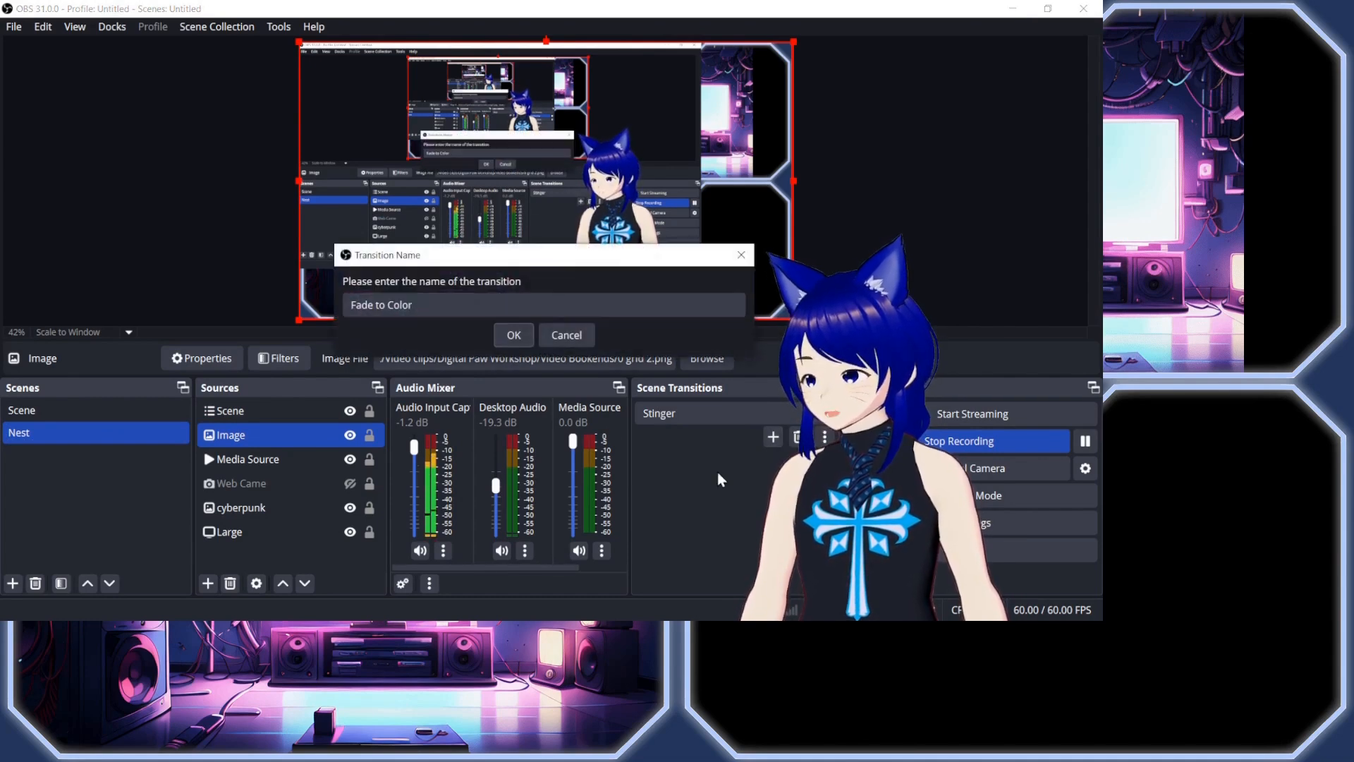
{"action": "left_click", "coordinate": [516, 336]}
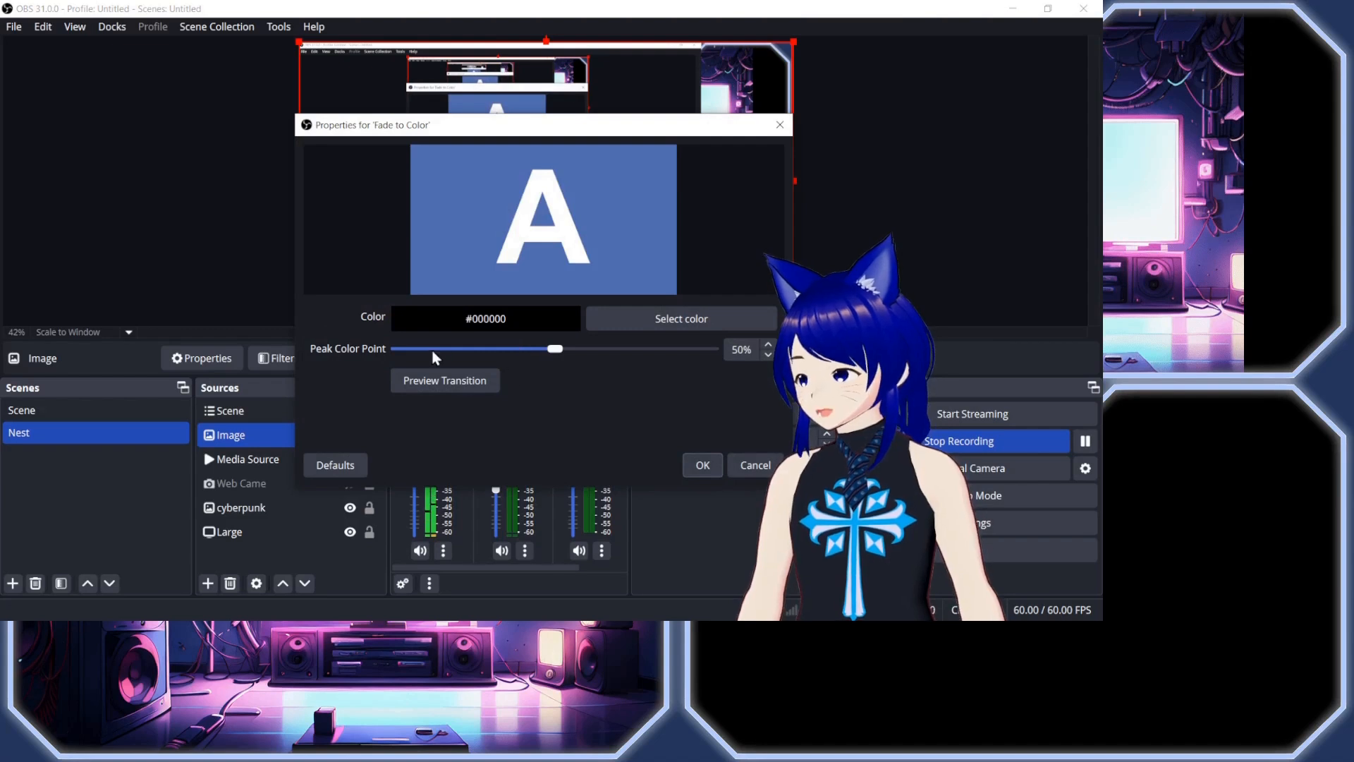
{"action": "left_click", "coordinate": [413, 382]}
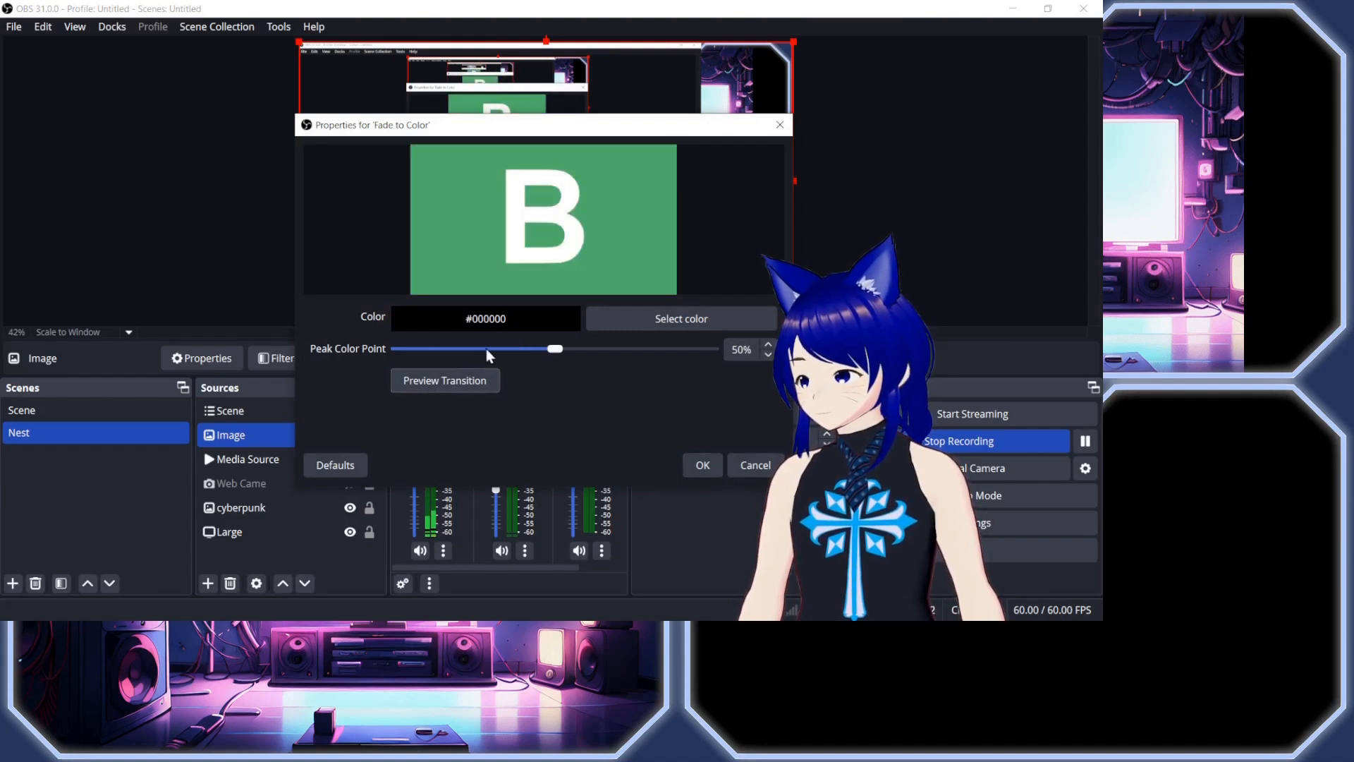
- Set the Fade to Color transition's color to dark blue #00007f, preview it, and accept the properties
{"action": "left_click", "coordinate": [599, 318]}
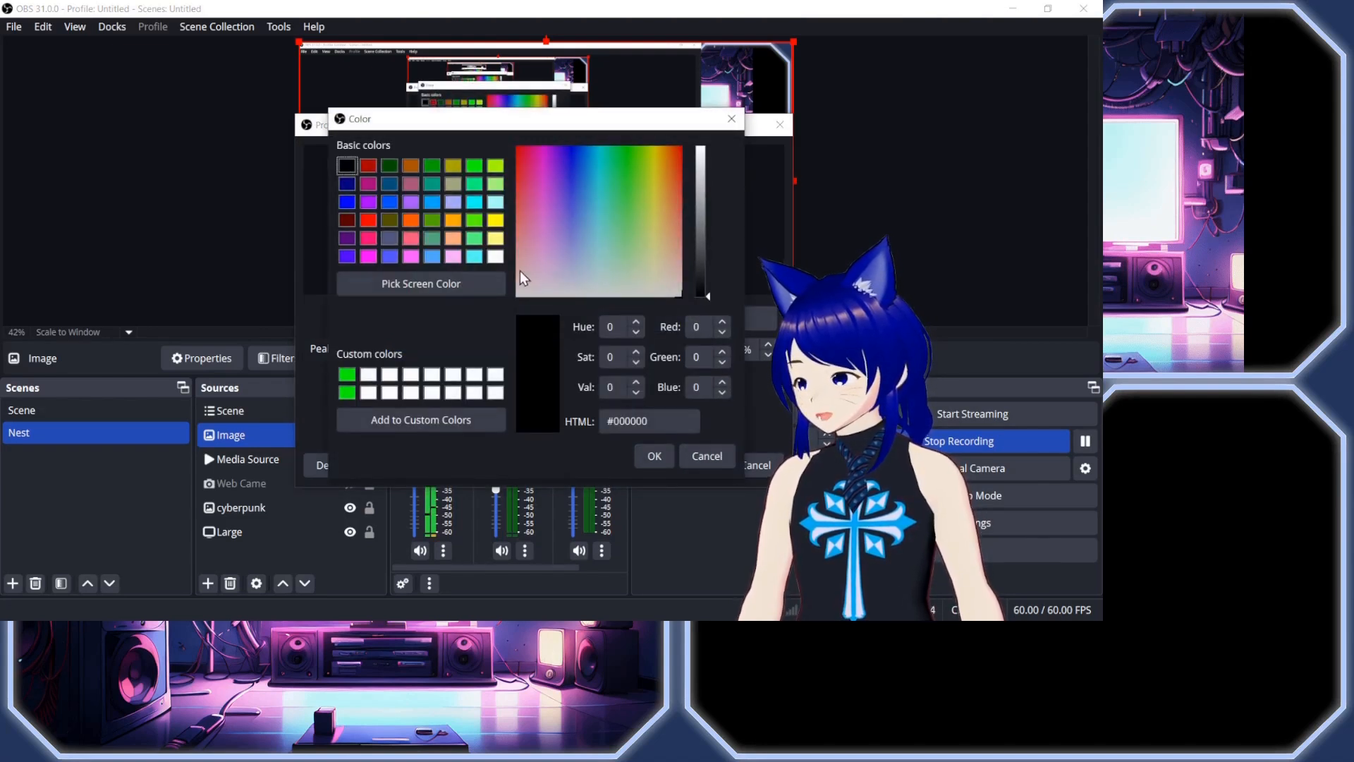
{"action": "left_click", "coordinate": [347, 183]}
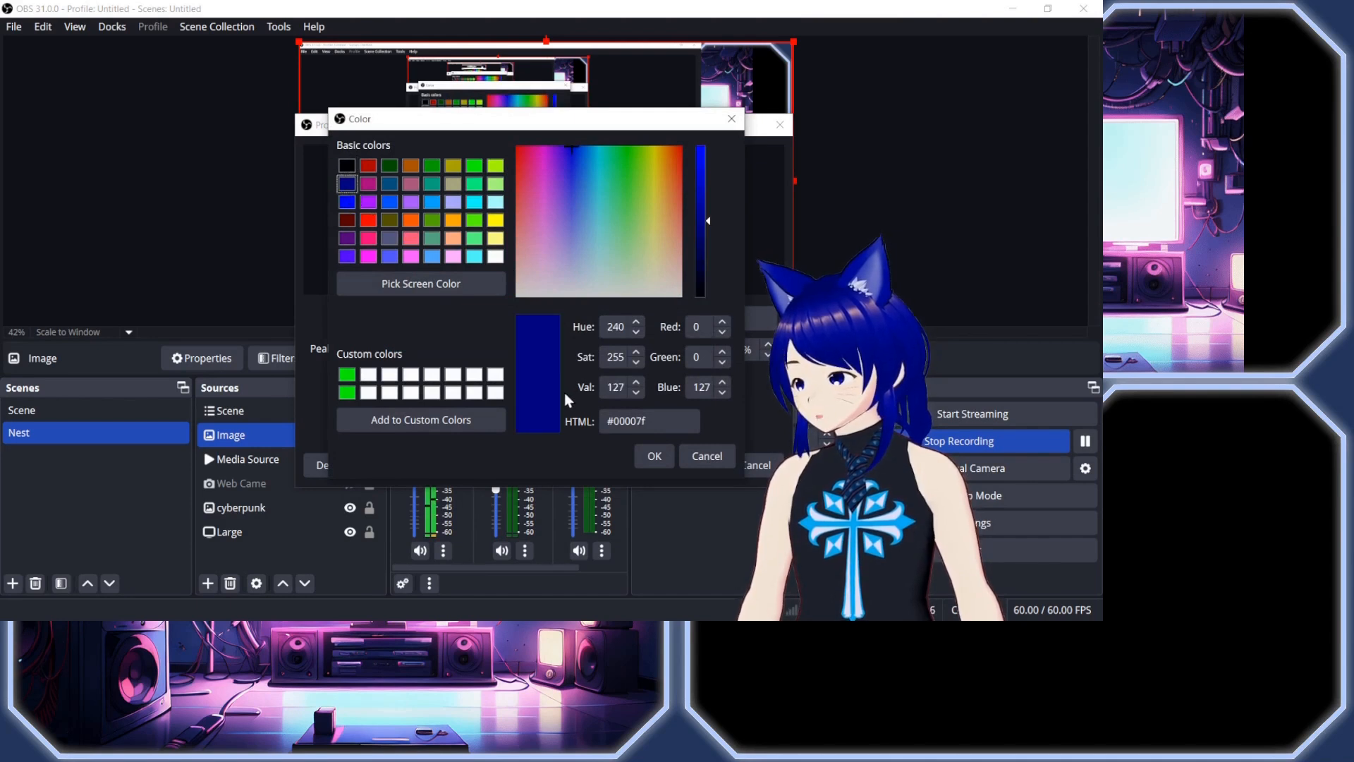
{"action": "left_click", "coordinate": [656, 461]}
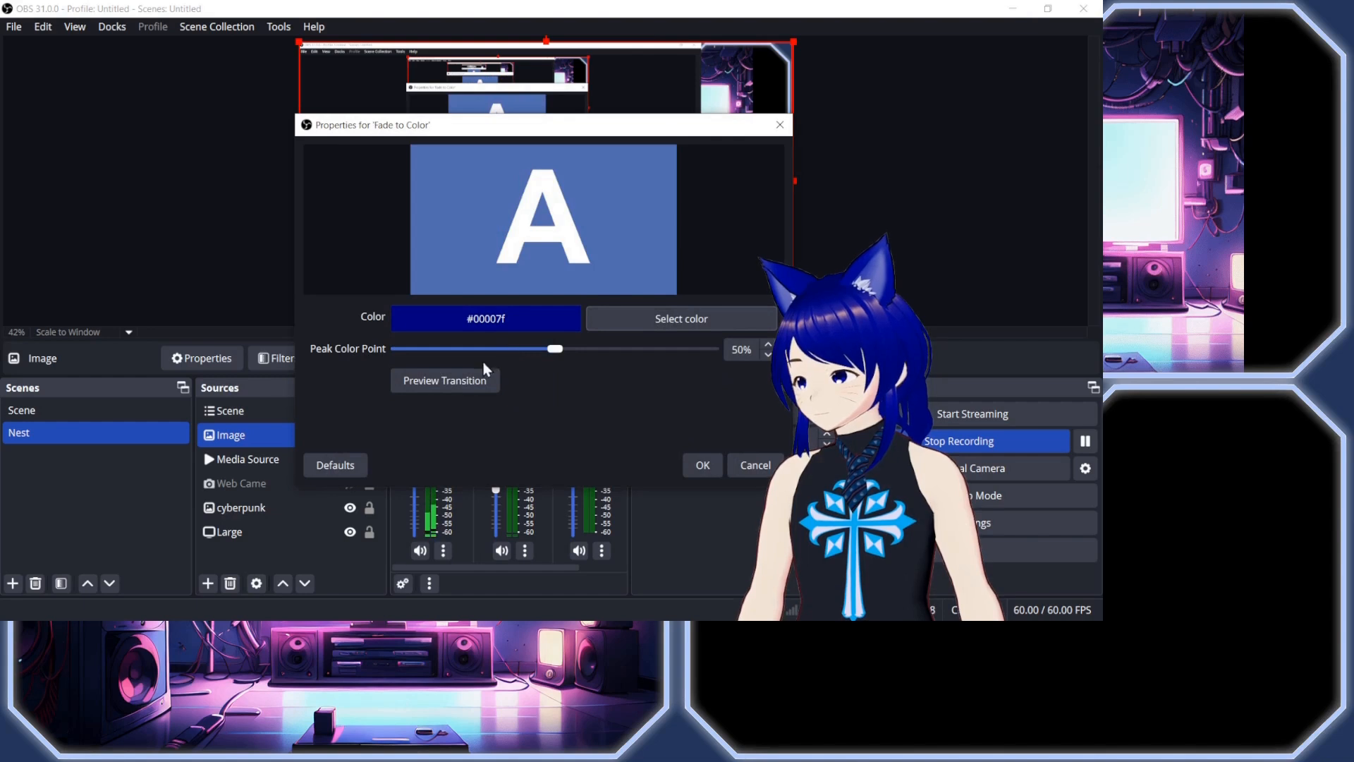
{"action": "left_click", "coordinate": [477, 383]}
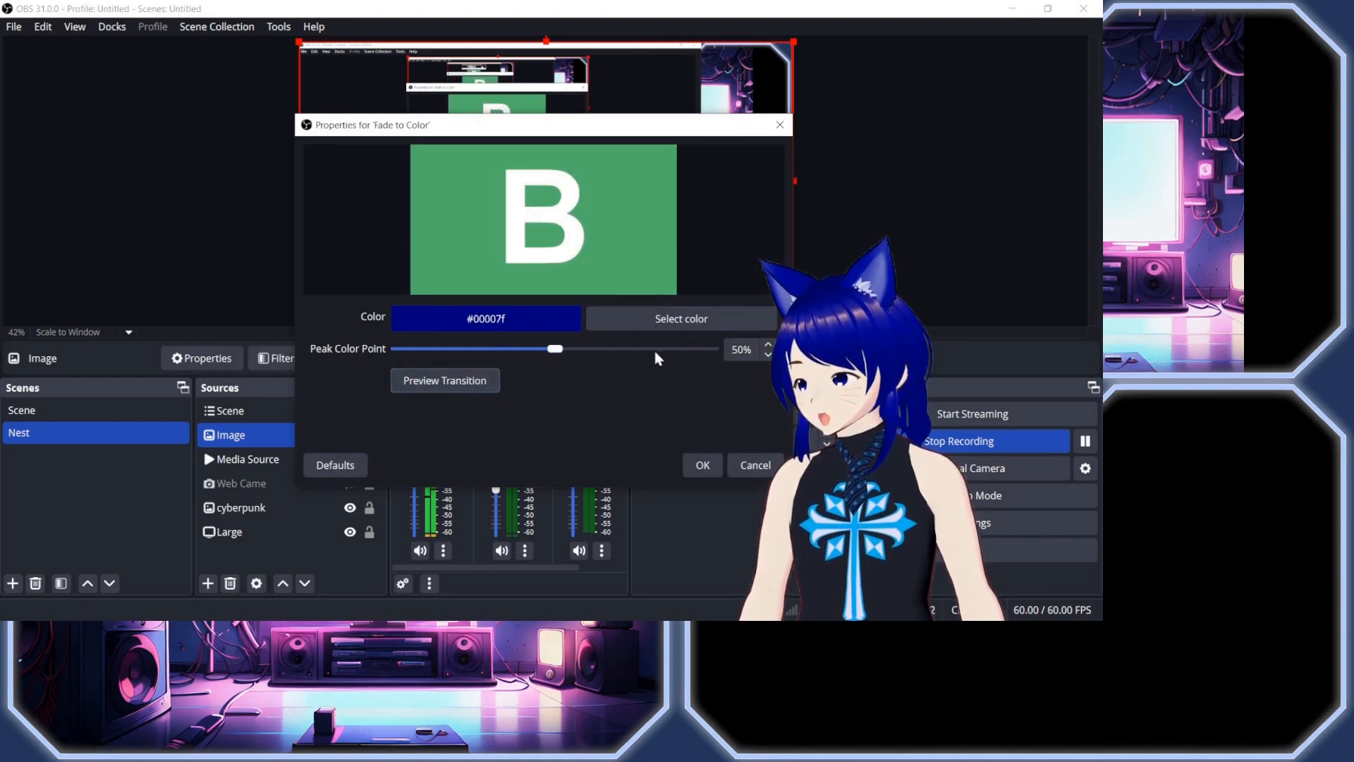
{"action": "left_click", "coordinate": [691, 466]}
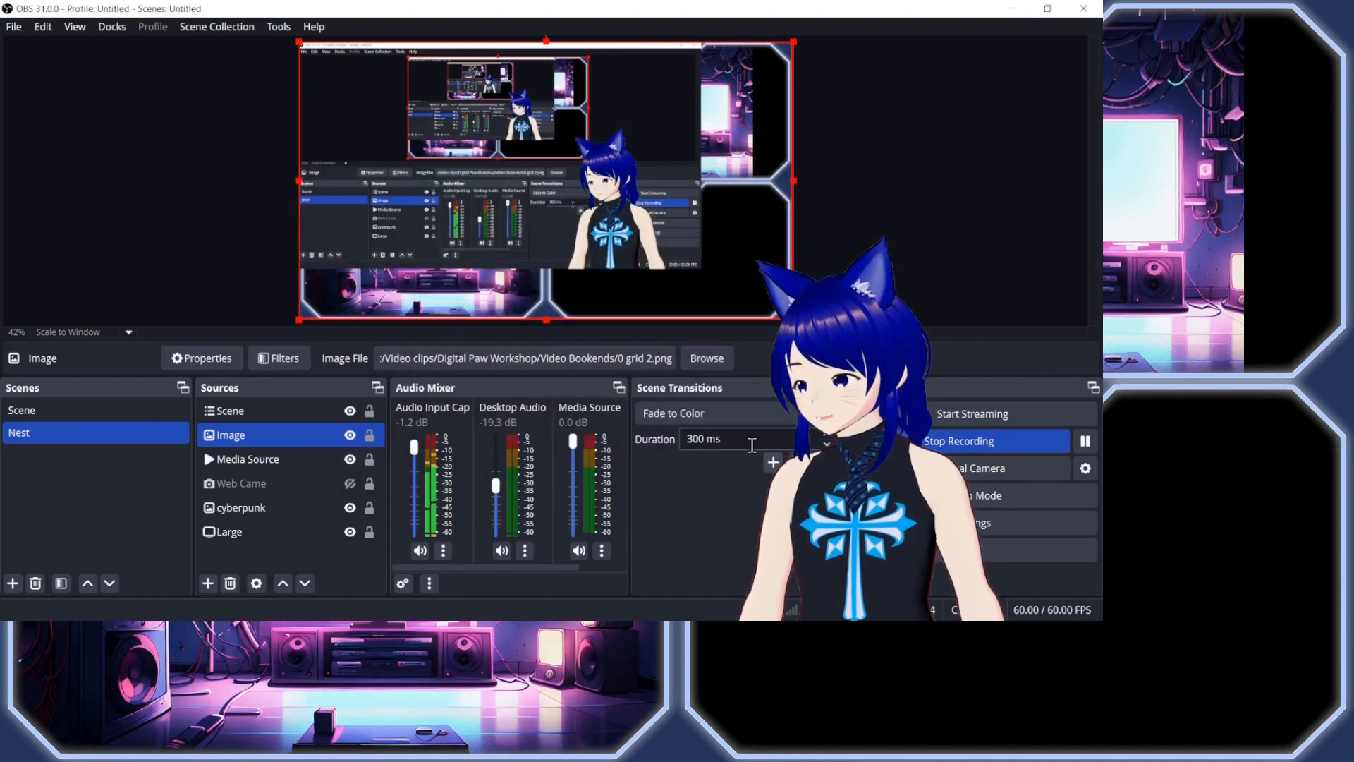
- Set the Fade to Color duration to 900 ms and switch between Scene and Nest to preview it
{"action": "type", "text": "9"}
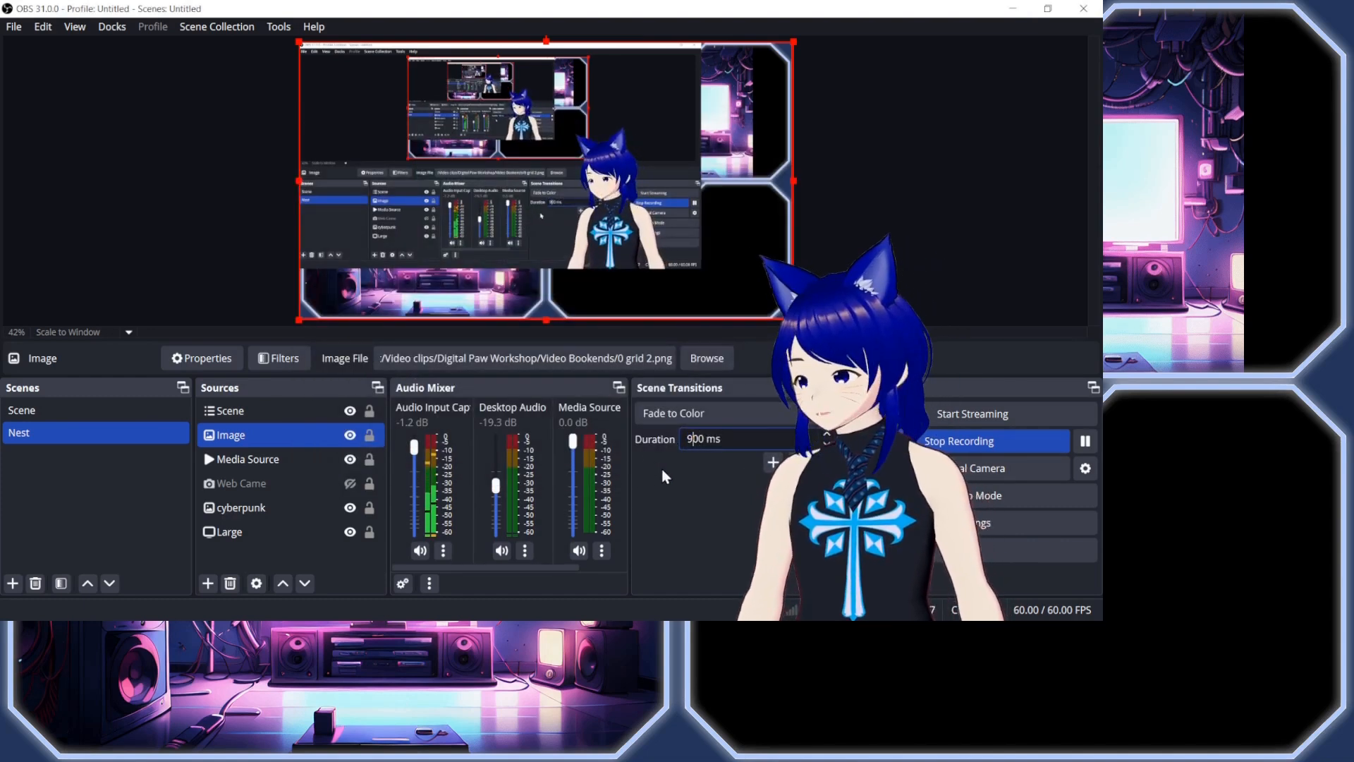
{"action": "left_click", "coordinate": [48, 409]}
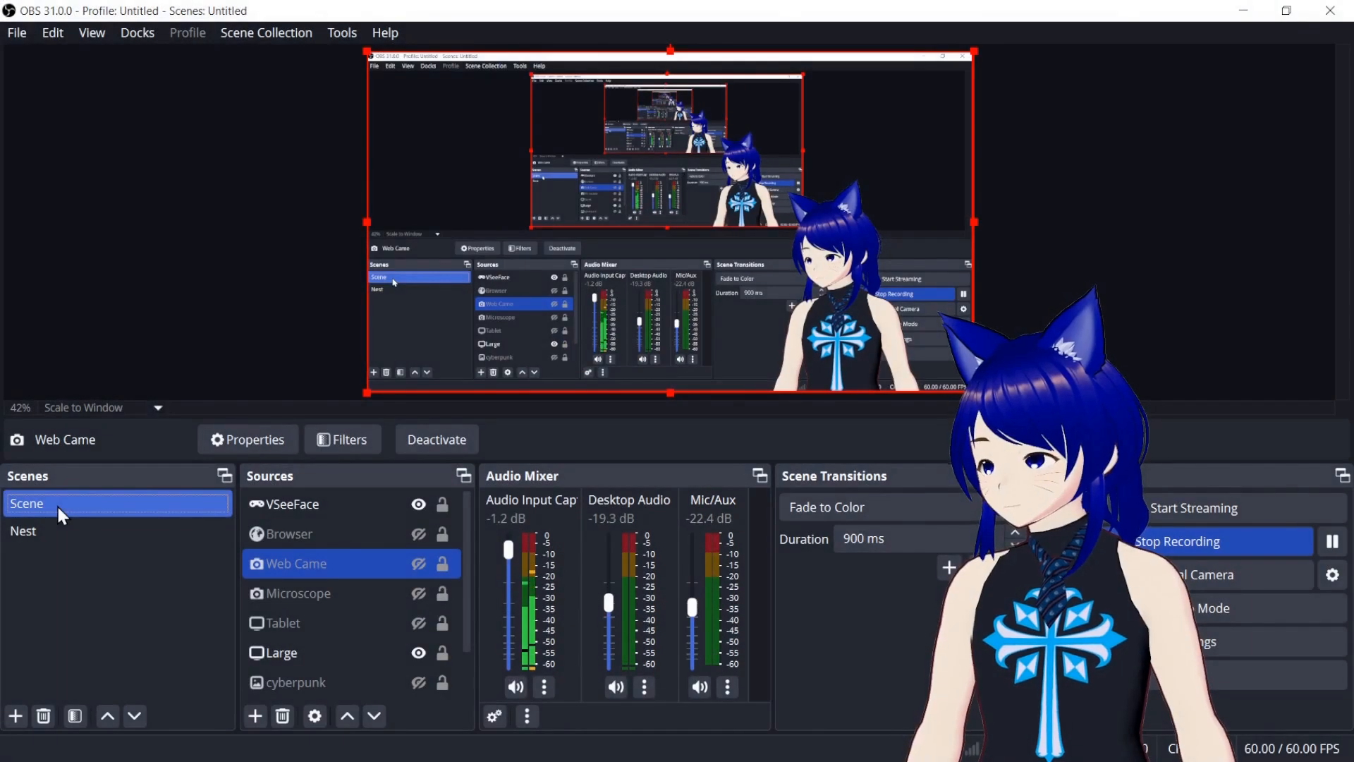
{"action": "left_click", "coordinate": [56, 529]}
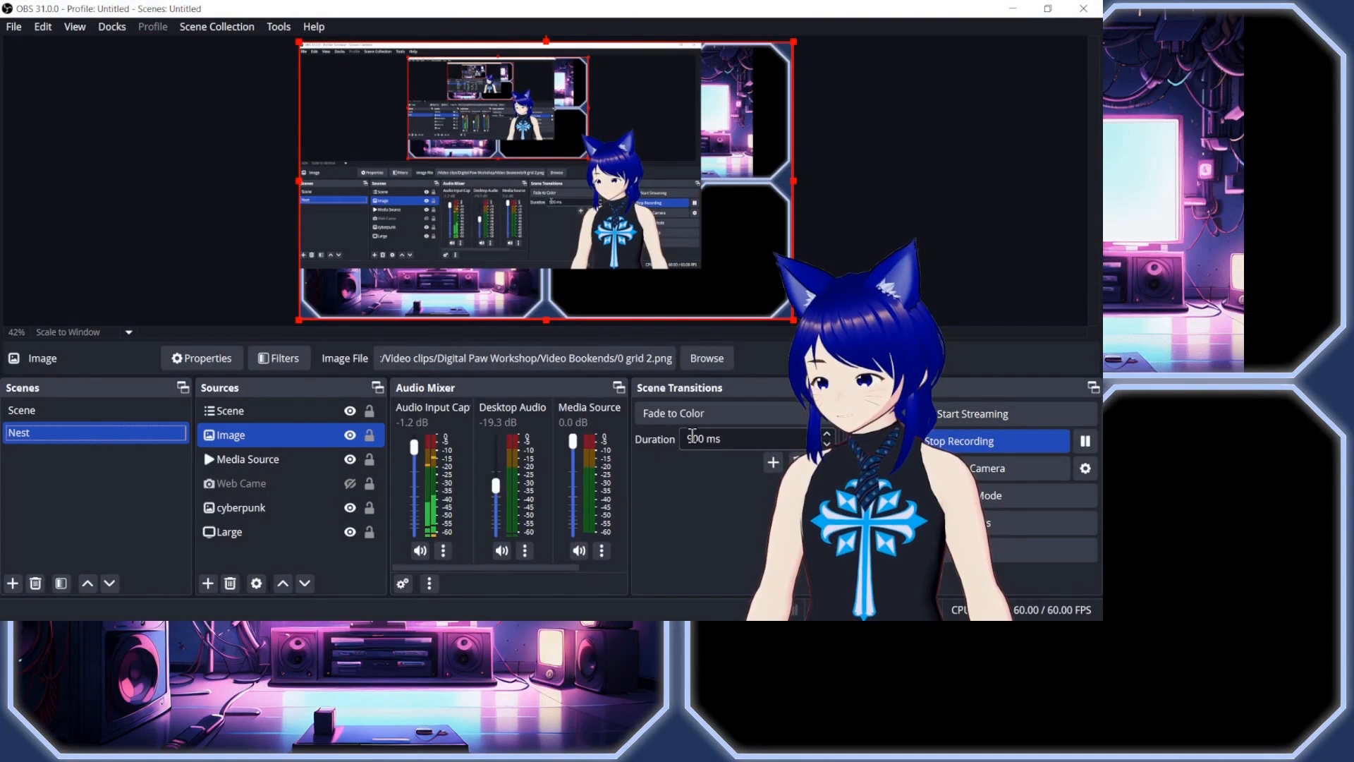
- Set the Fade to Color duration to 300 ms and switch to Scene and back to Nest to preview it
{"action": "left_click", "coordinate": [691, 437]}
{"action": "key", "text": "BackSpace"}
{"action": "type", "text": "300 ms"}
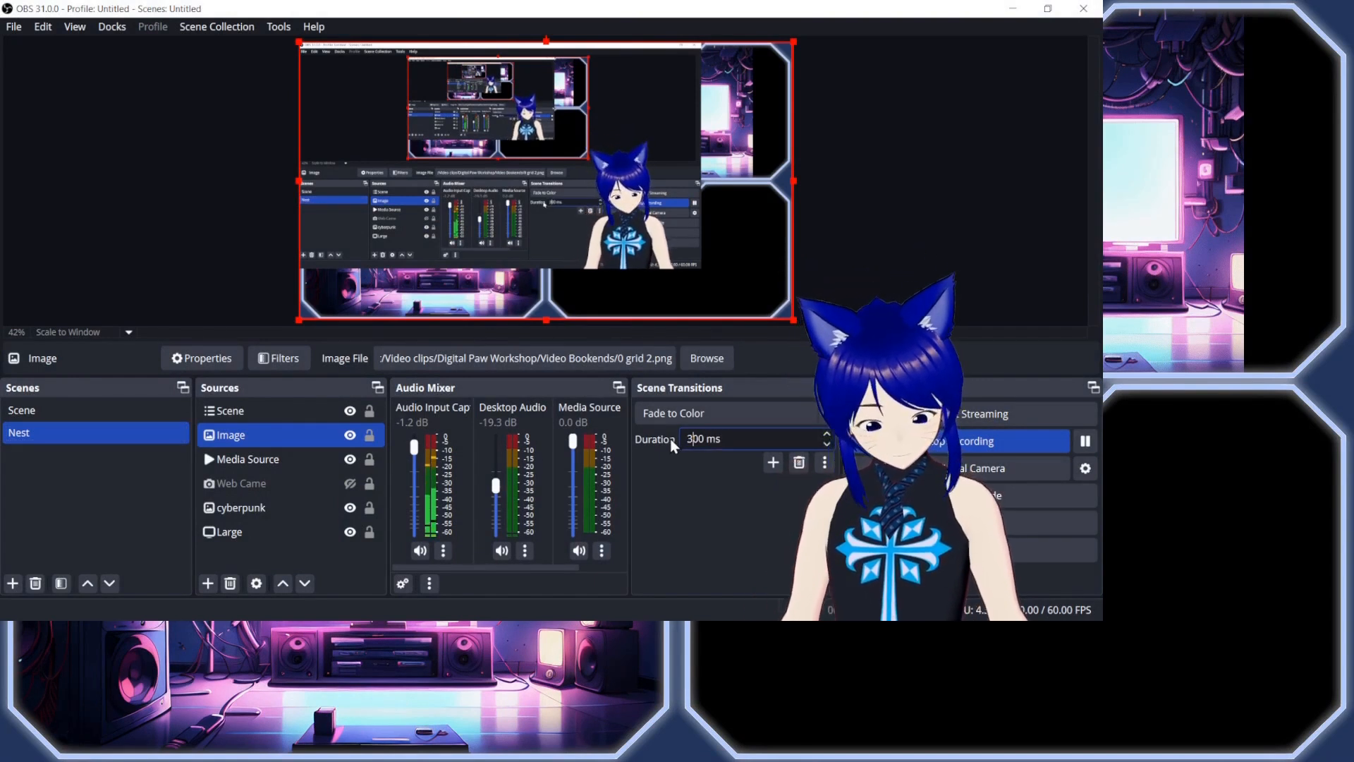
{"action": "left_click", "coordinate": [34, 413]}
{"action": "left_click", "coordinate": [51, 434]}
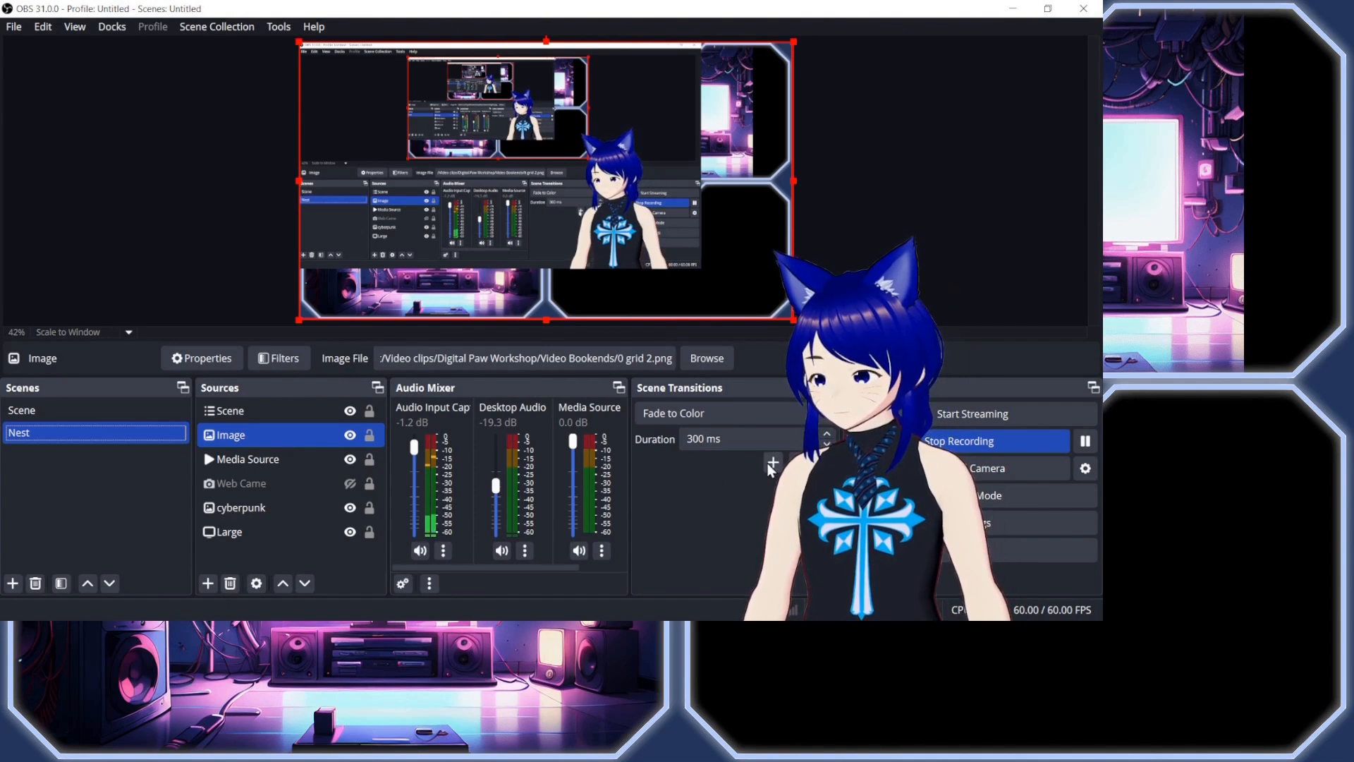
- Add a Luma Wipe scene transition, preview it with its default properties, and set its duration to 900 ms
{"action": "left_click", "coordinate": [804, 562]}
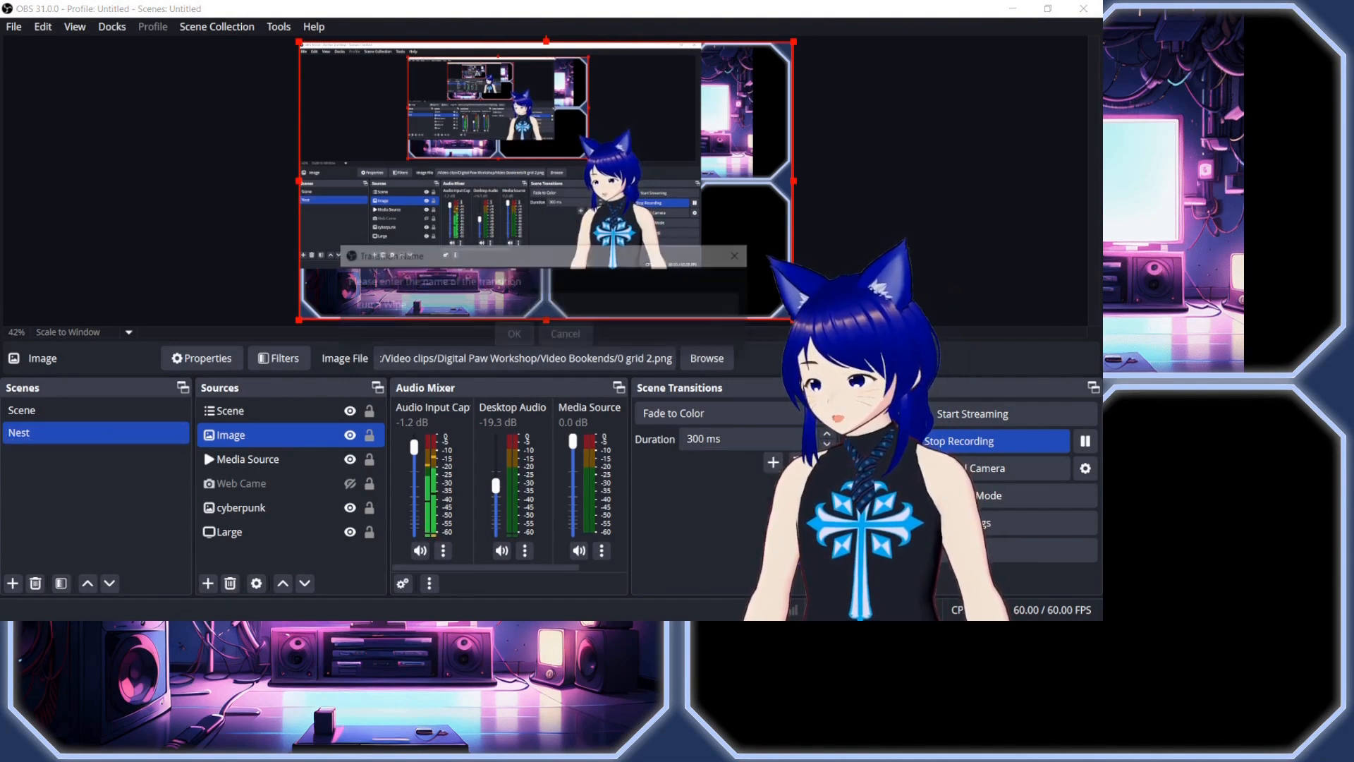
{"action": "left_click", "coordinate": [509, 335]}
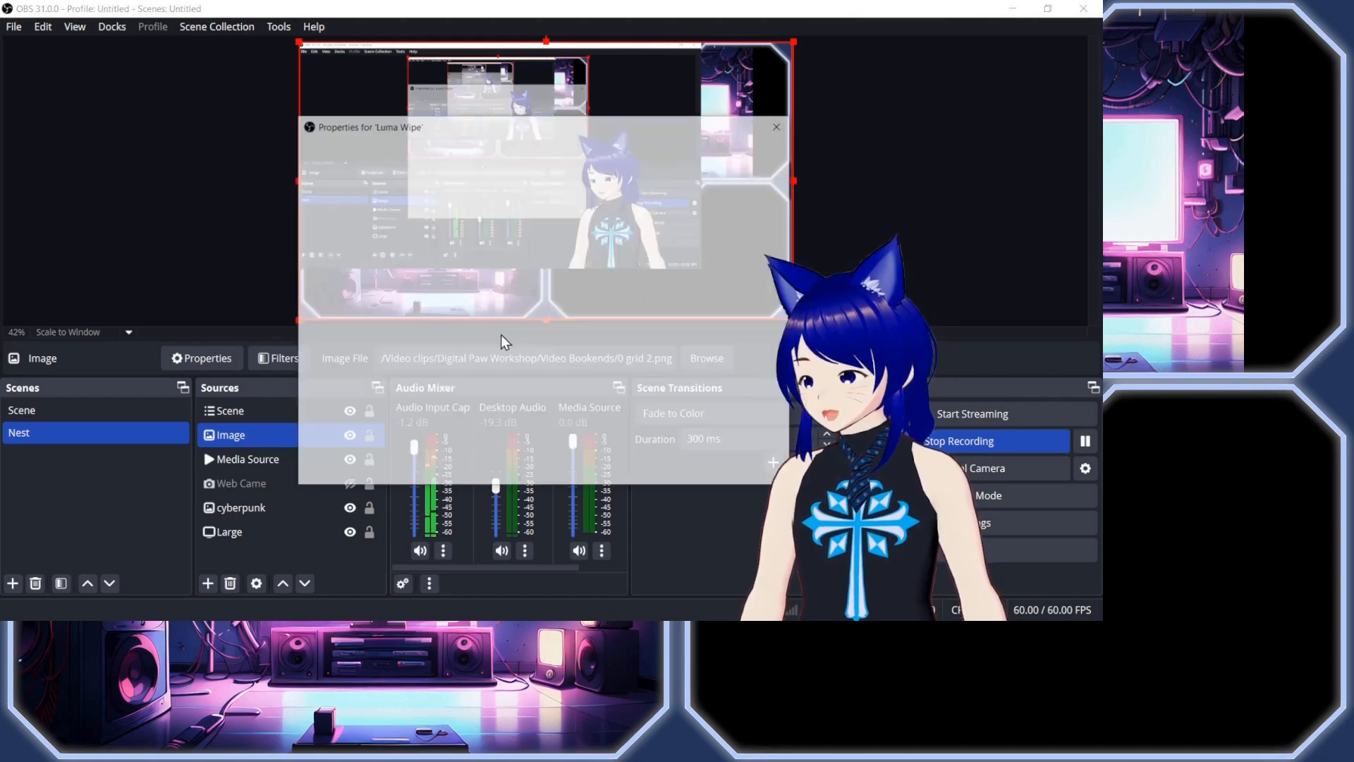
{"action": "left_click", "coordinate": [381, 399]}
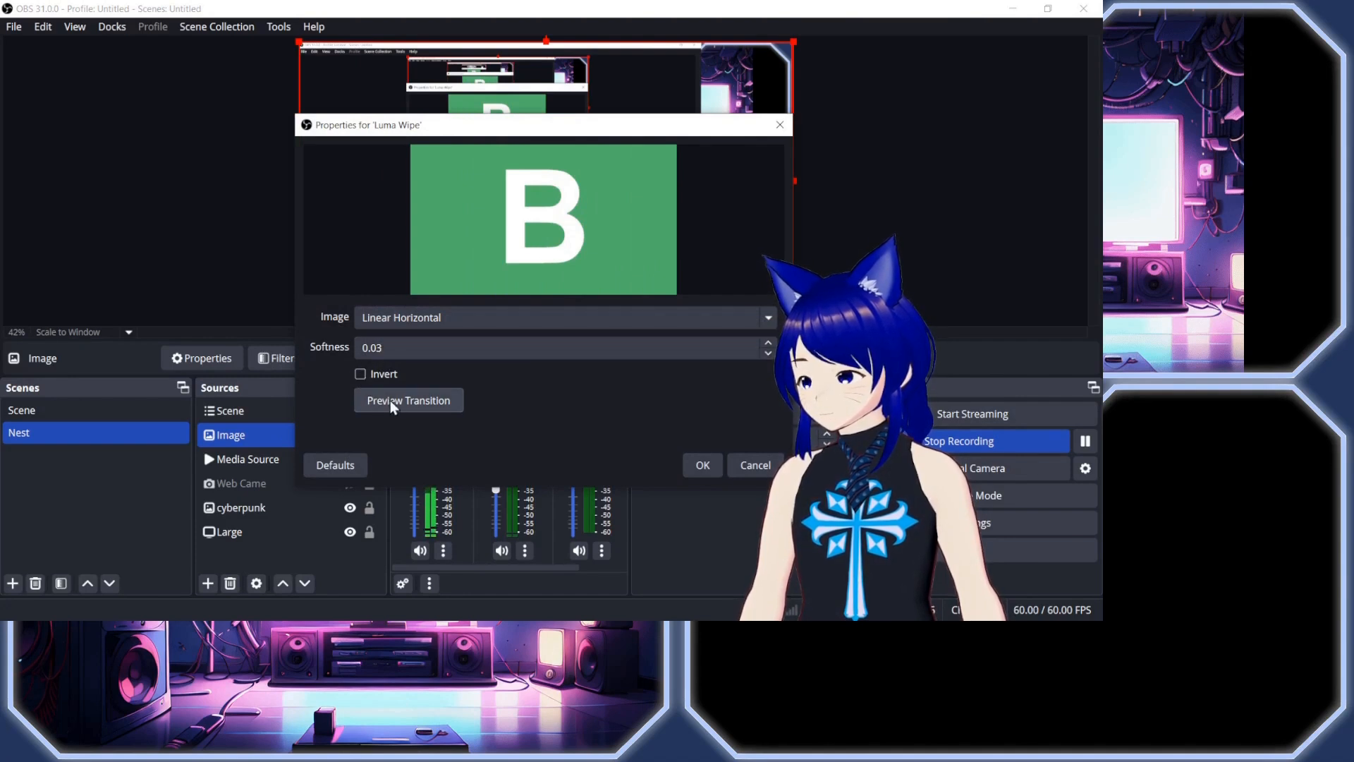
{"action": "left_click", "coordinate": [391, 400]}
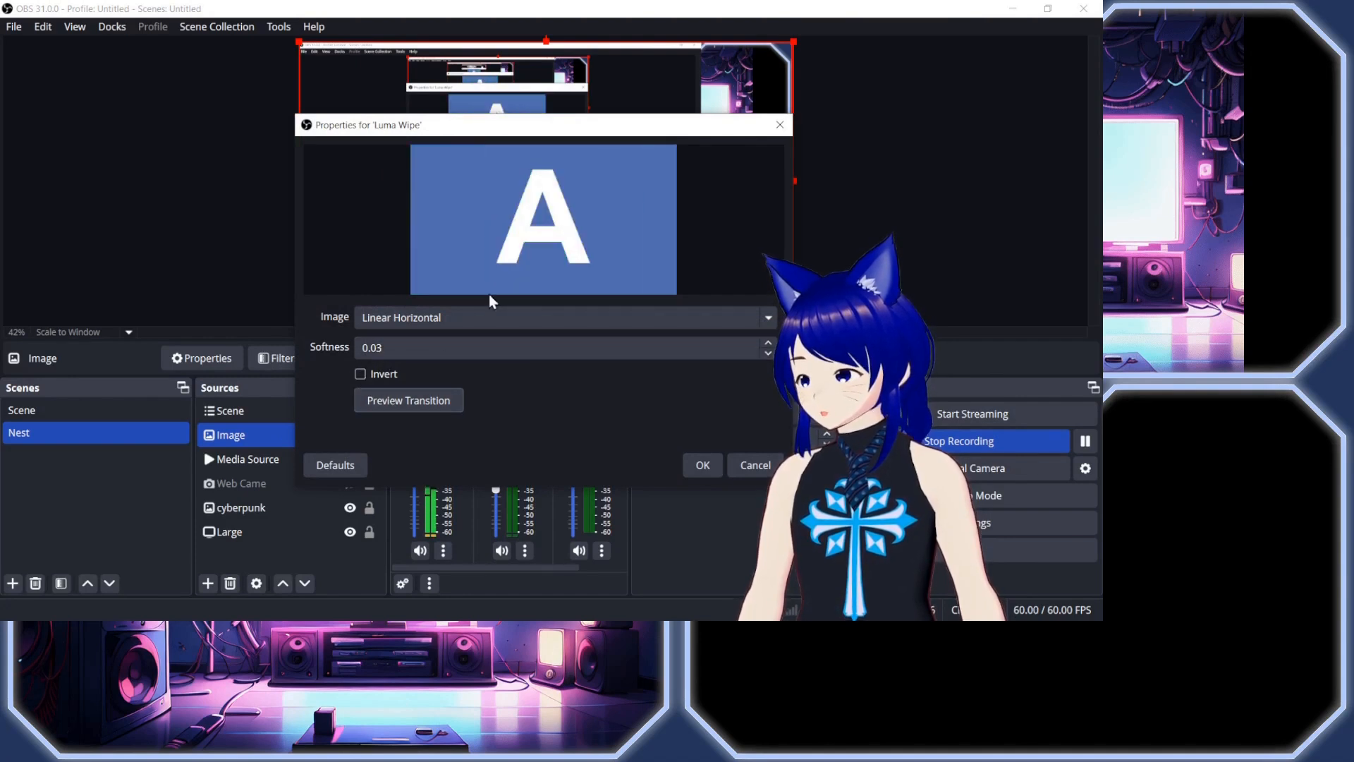
{"action": "left_click", "coordinate": [702, 466]}
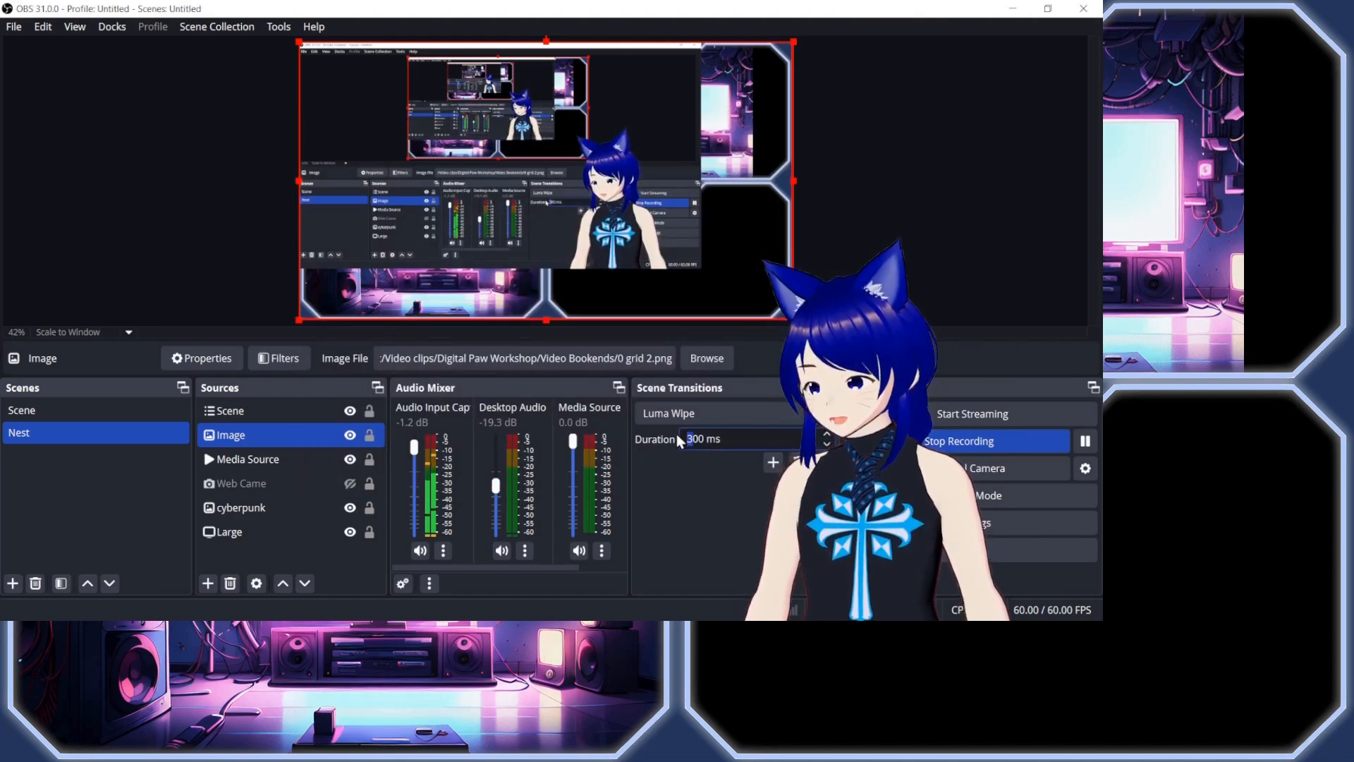
{"action": "type", "text": "9"}
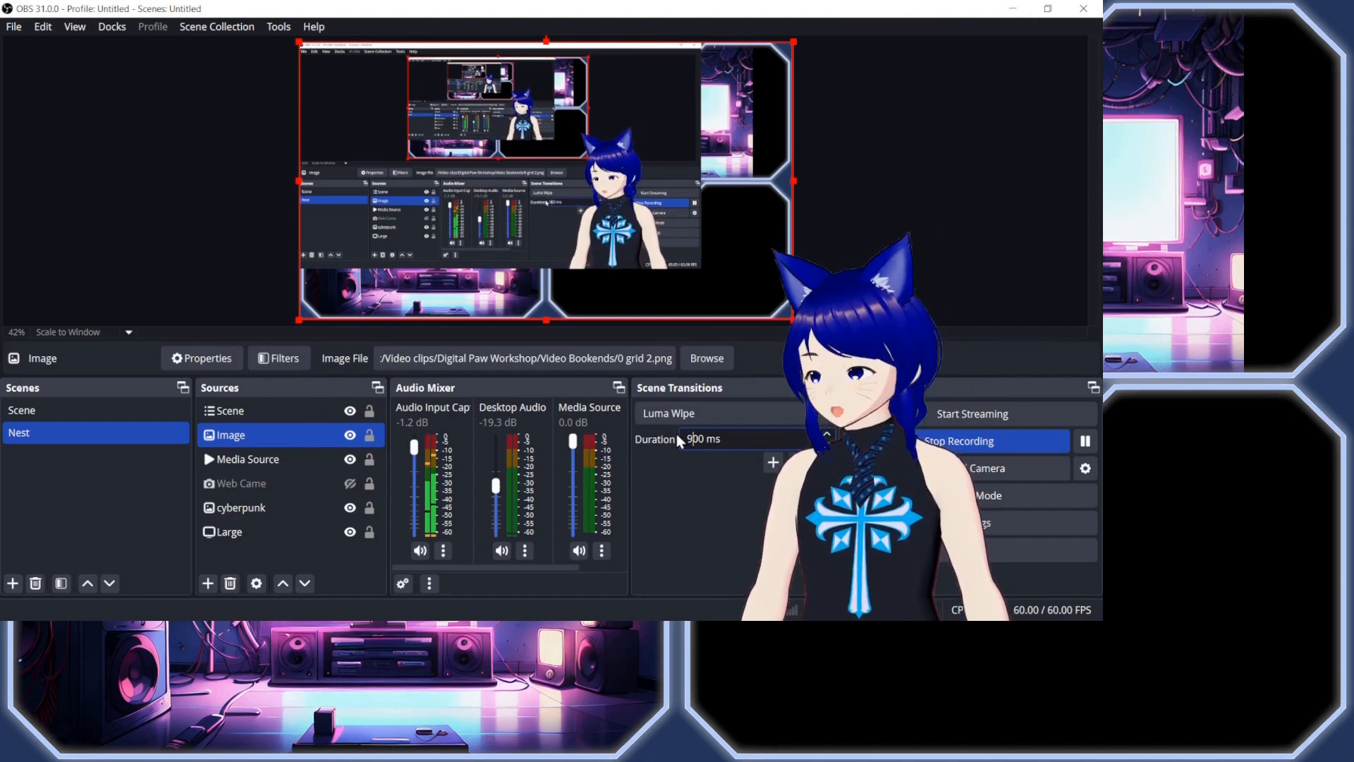
{"action": "left_click", "coordinate": [104, 520]}
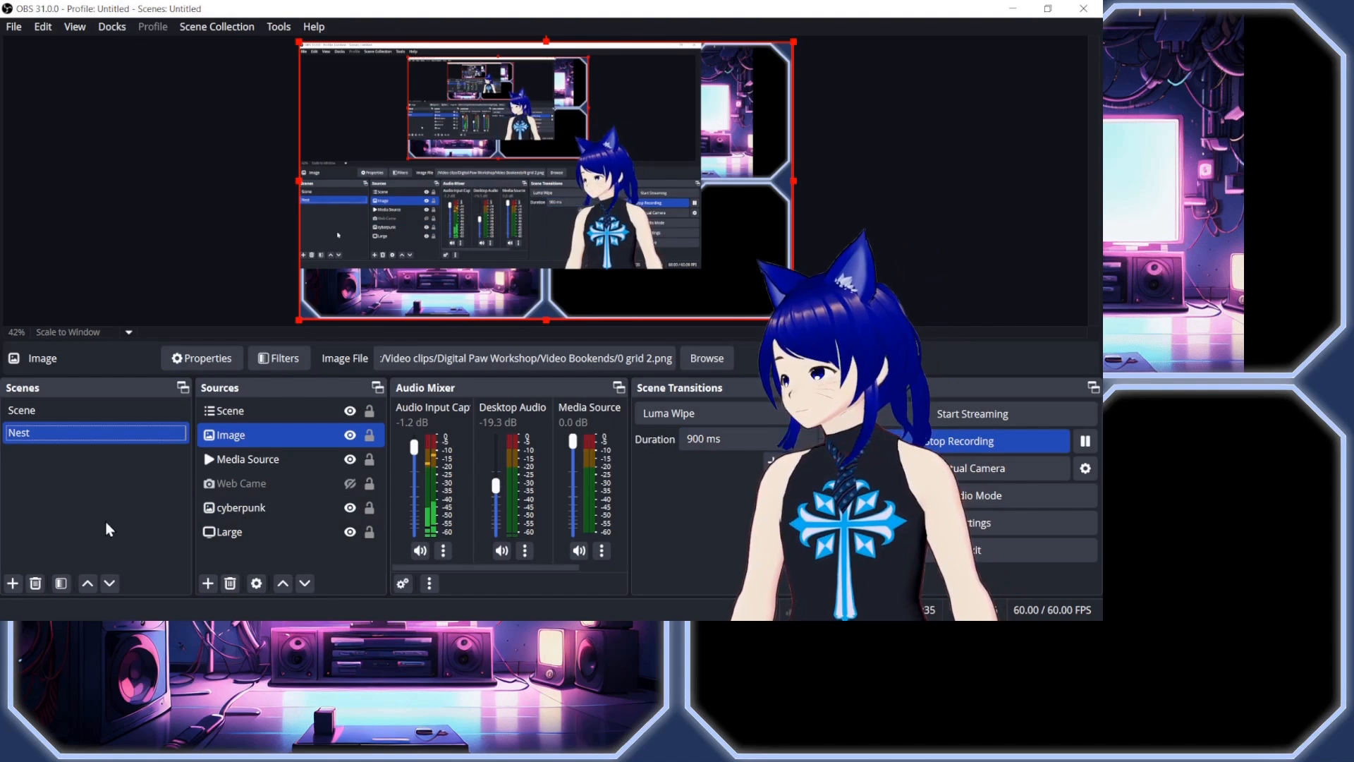
- Switch back and forth between Scene and Nest to preview the Luma Wipe transition at 900 ms
{"action": "left_click", "coordinate": [71, 410]}
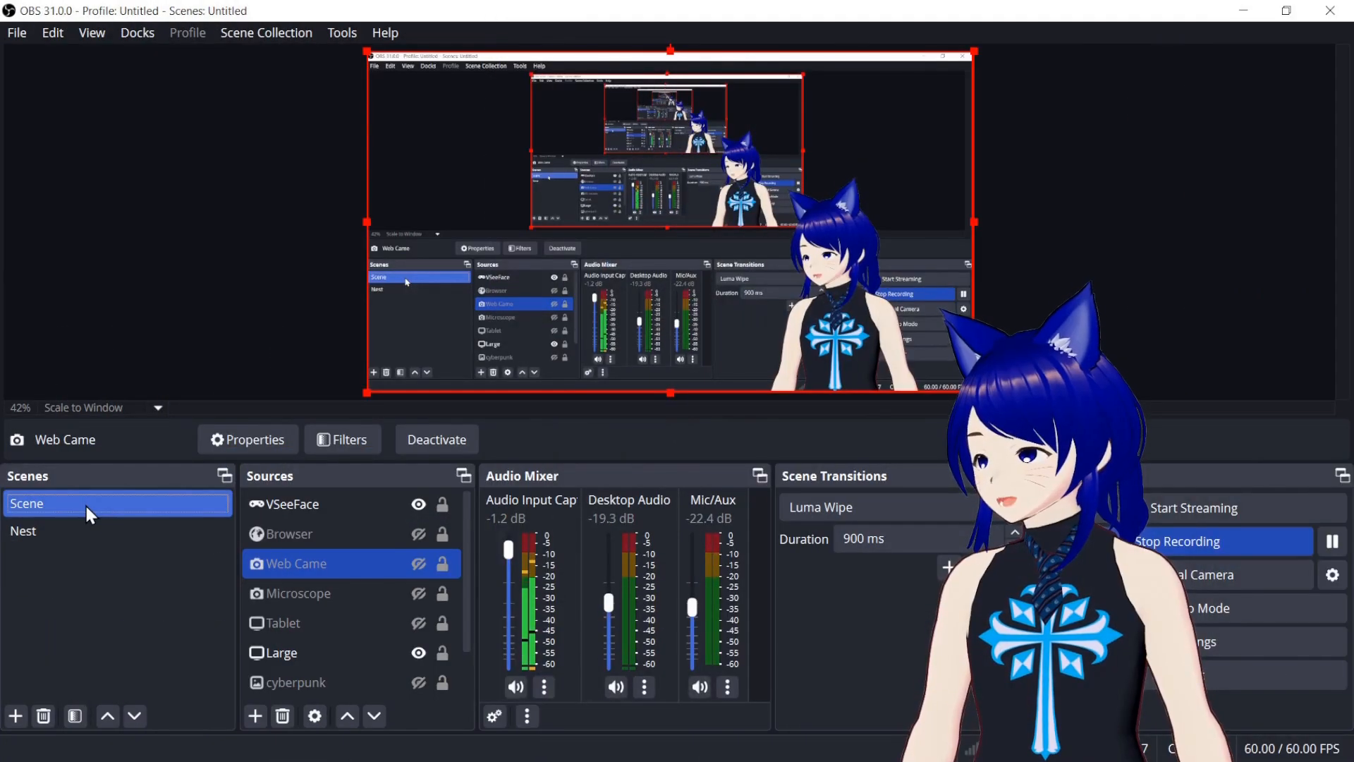
{"action": "left_click", "coordinate": [83, 531]}
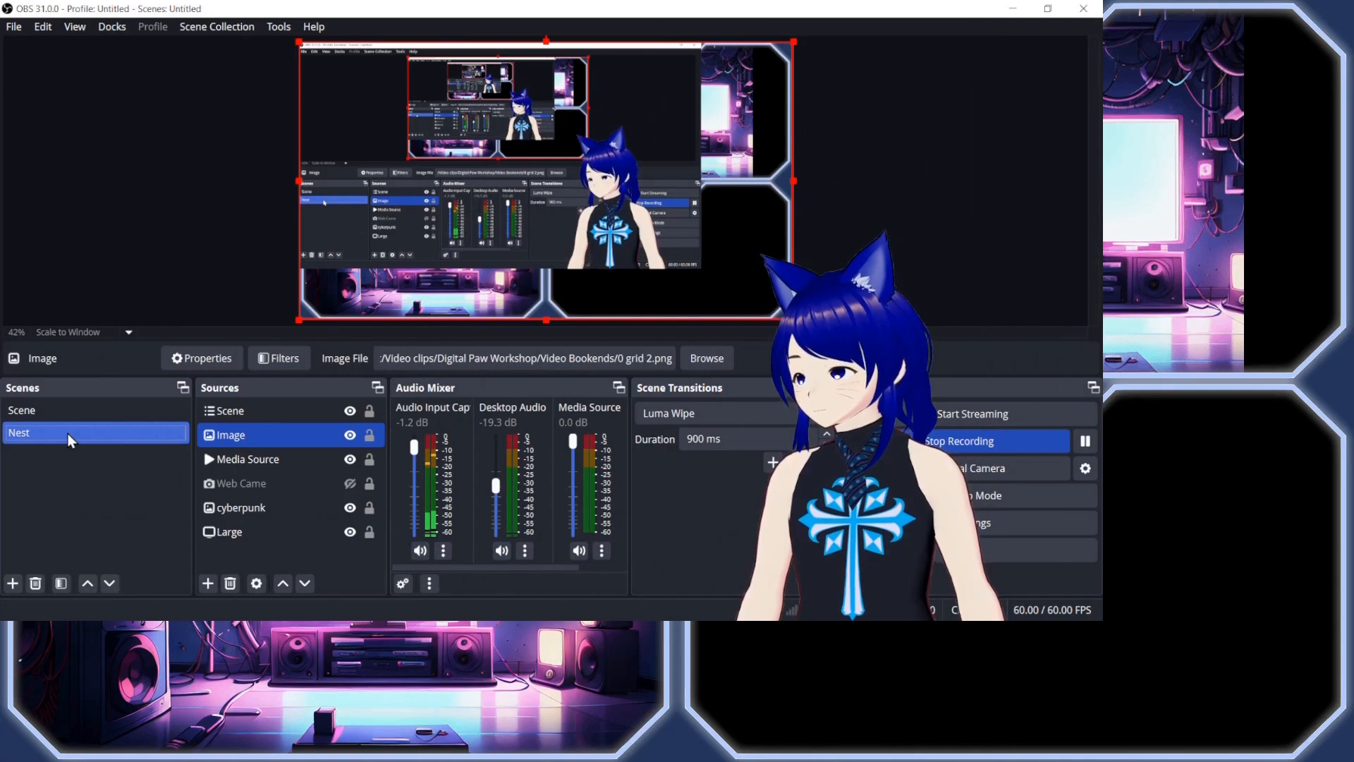
{"action": "left_click", "coordinate": [78, 433]}
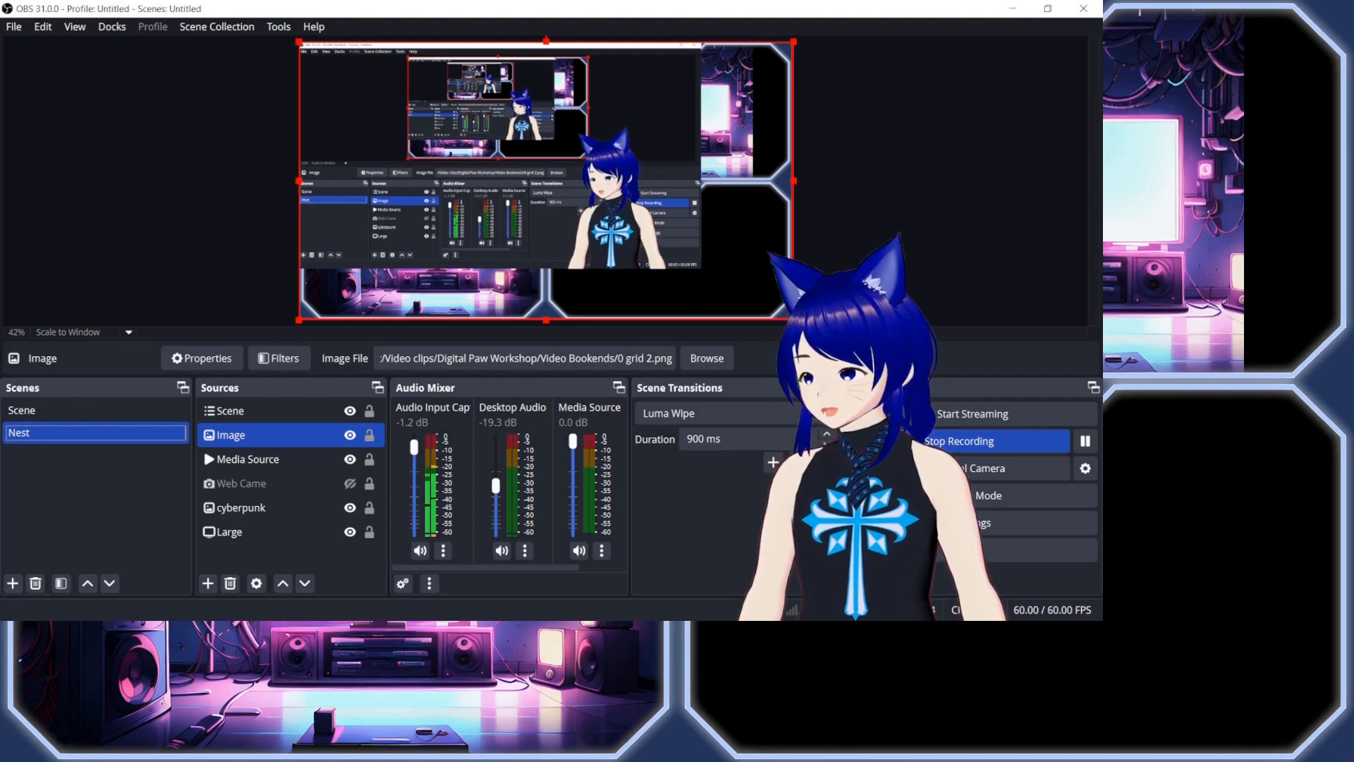
{"action": "left_click", "coordinate": [127, 414]}
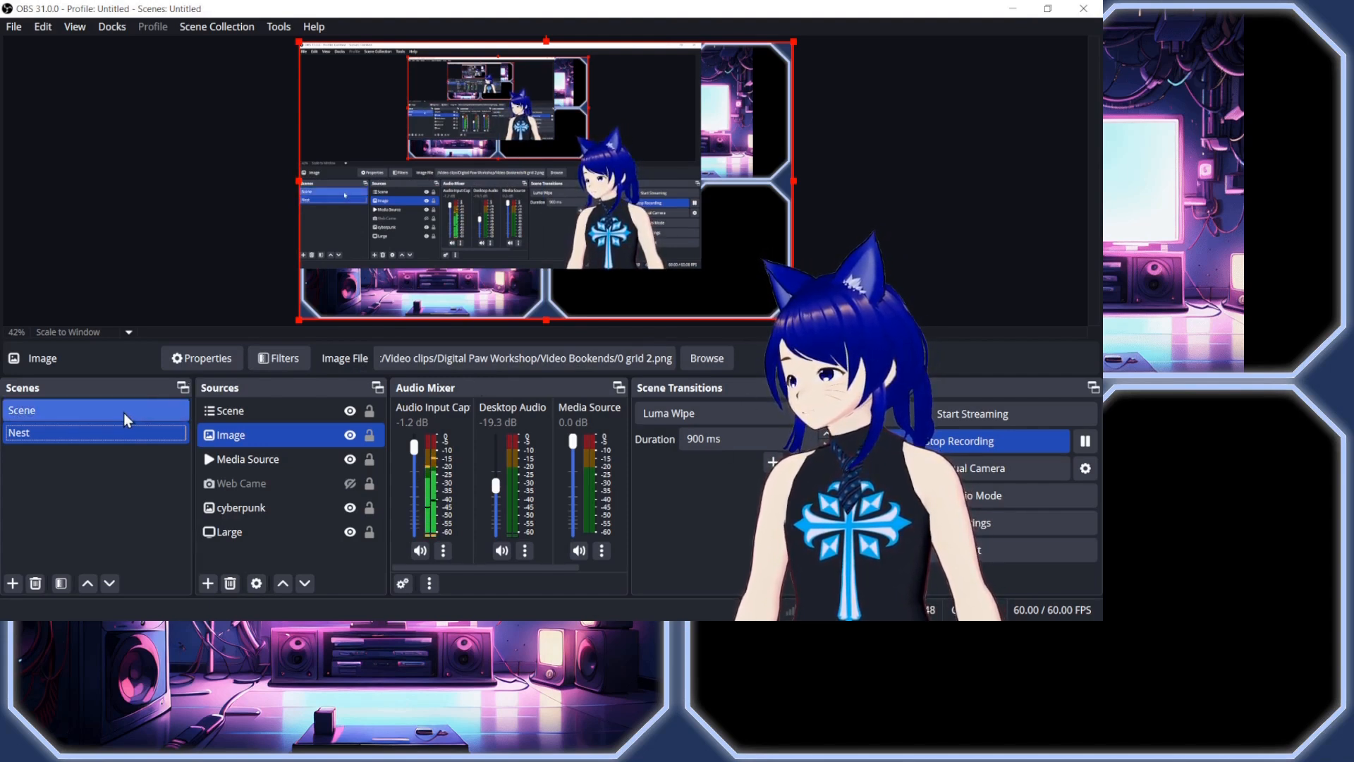
{"action": "left_click", "coordinate": [171, 433]}
- Move the Image source above the nested Scene in Nest and scale the nested Scene down slightly
{"action": "left_click_drag", "start_coordinate": [257, 438], "coordinate": [248, 408]}
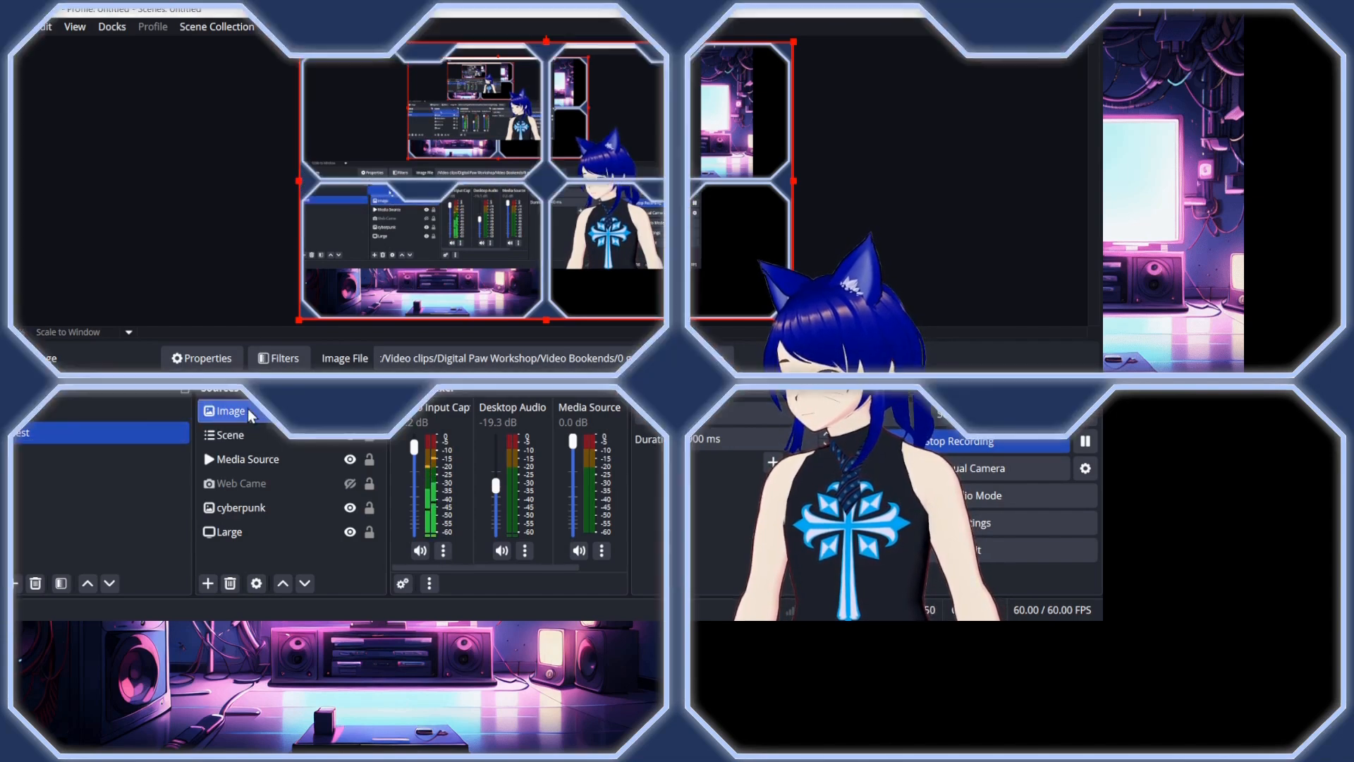
{"action": "left_click", "coordinate": [308, 440]}
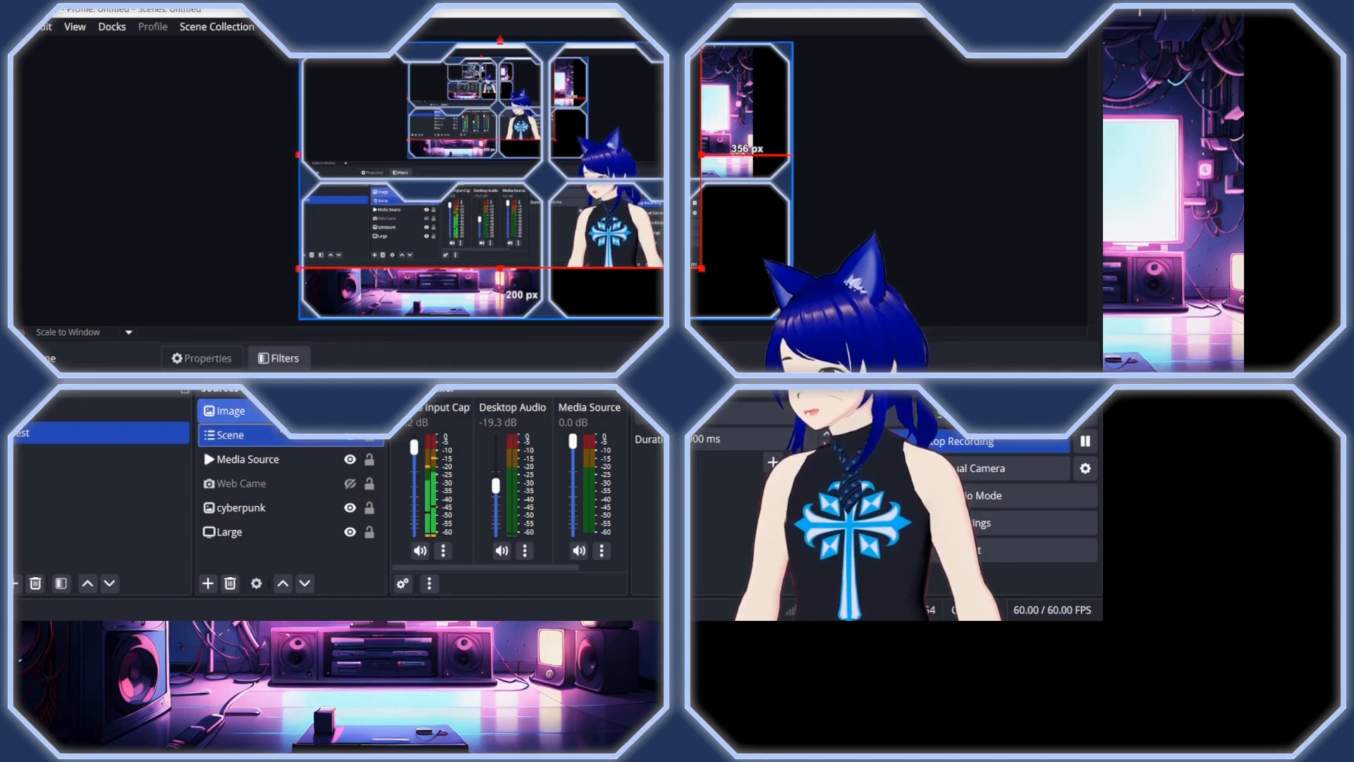
{"action": "left_click_drag", "start_coordinate": [703, 267], "coordinate": [630, 265]}
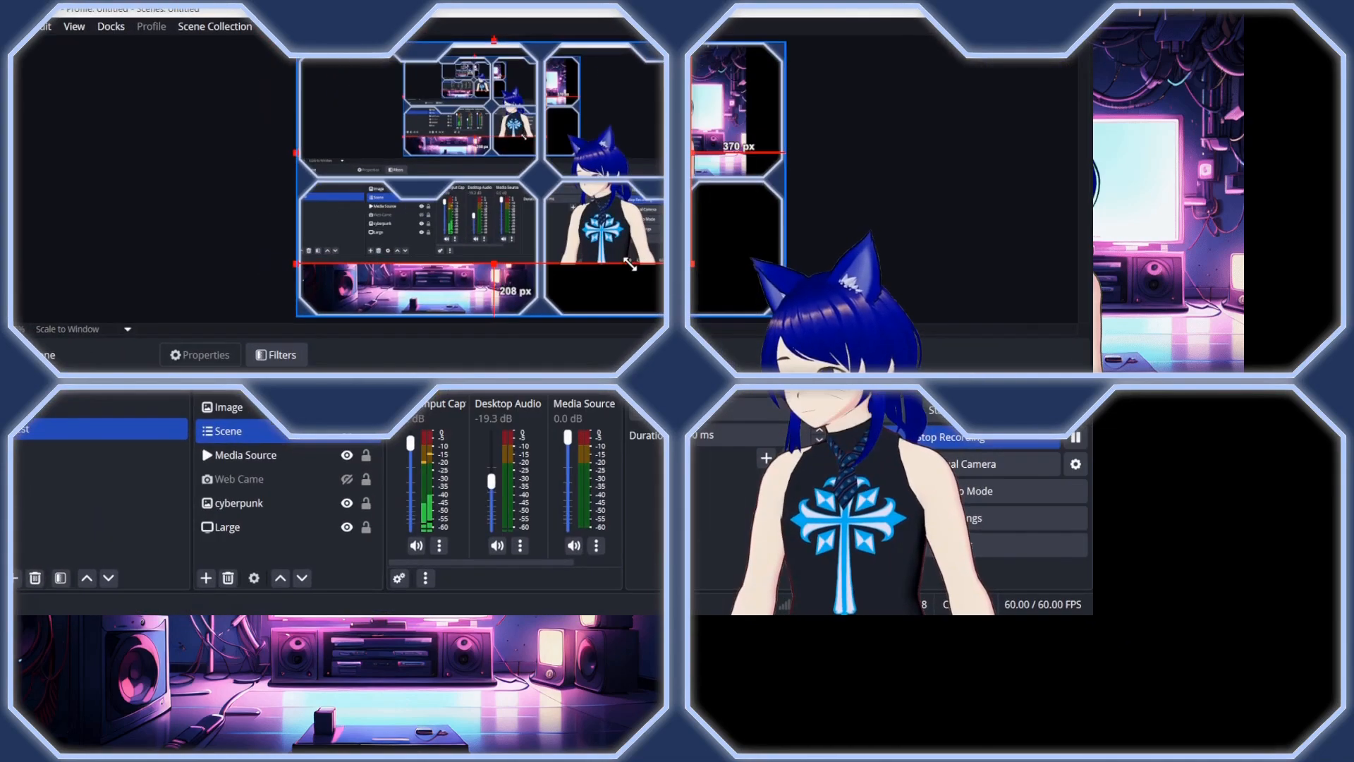
{"action": "left_click", "coordinate": [629, 266]}
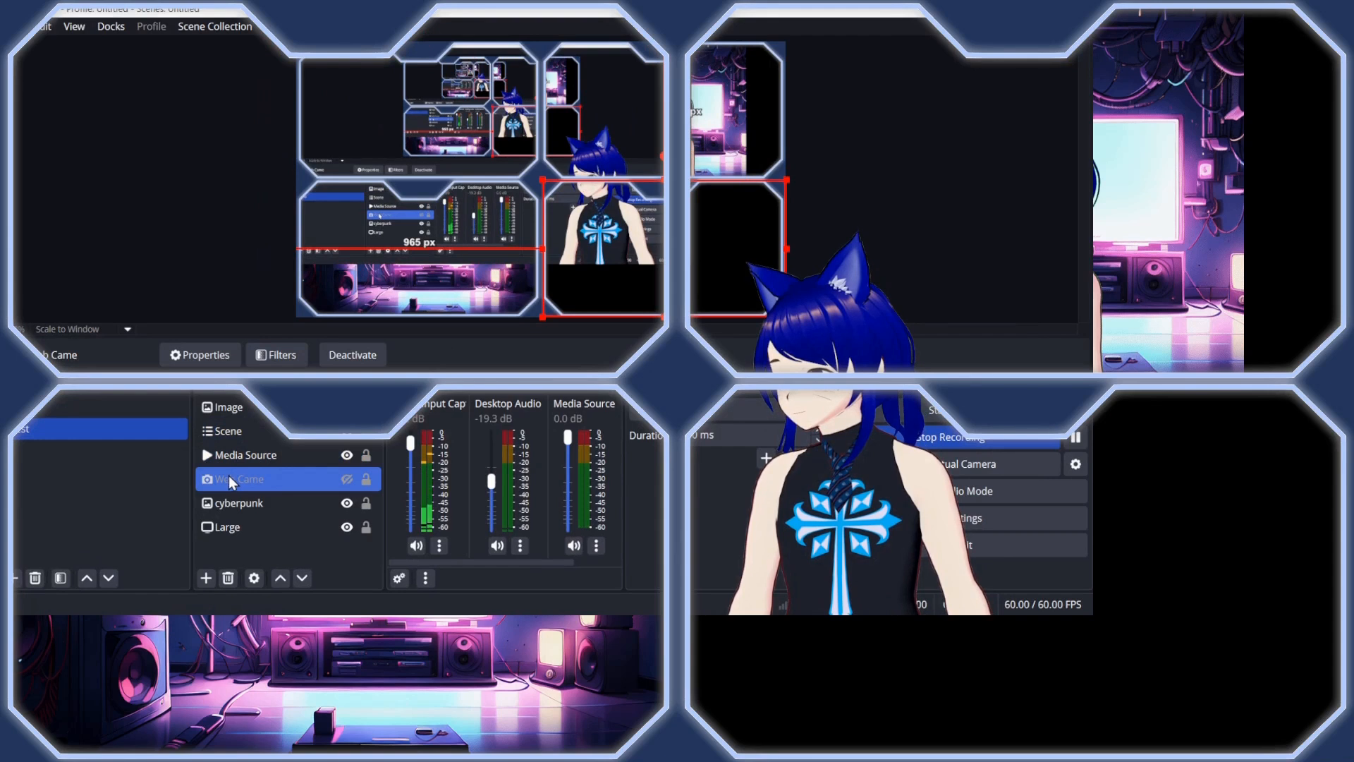
- Move Media Source above the nested Scene in Nest's source order and hide the Image grid overlay
{"action": "left_click_drag", "start_coordinate": [228, 475], "coordinate": [239, 429]}
{"action": "left_click", "coordinate": [239, 460]}
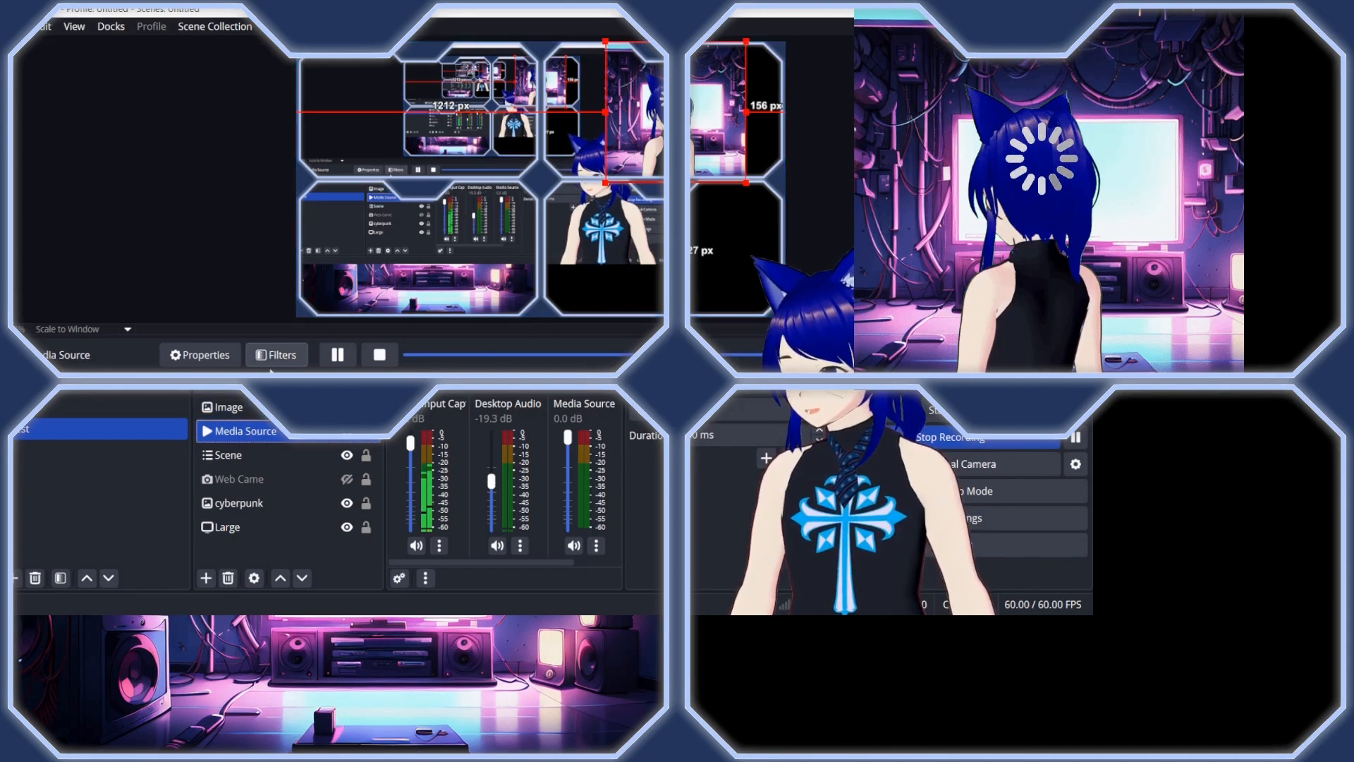
{"action": "left_click", "coordinate": [347, 407]}
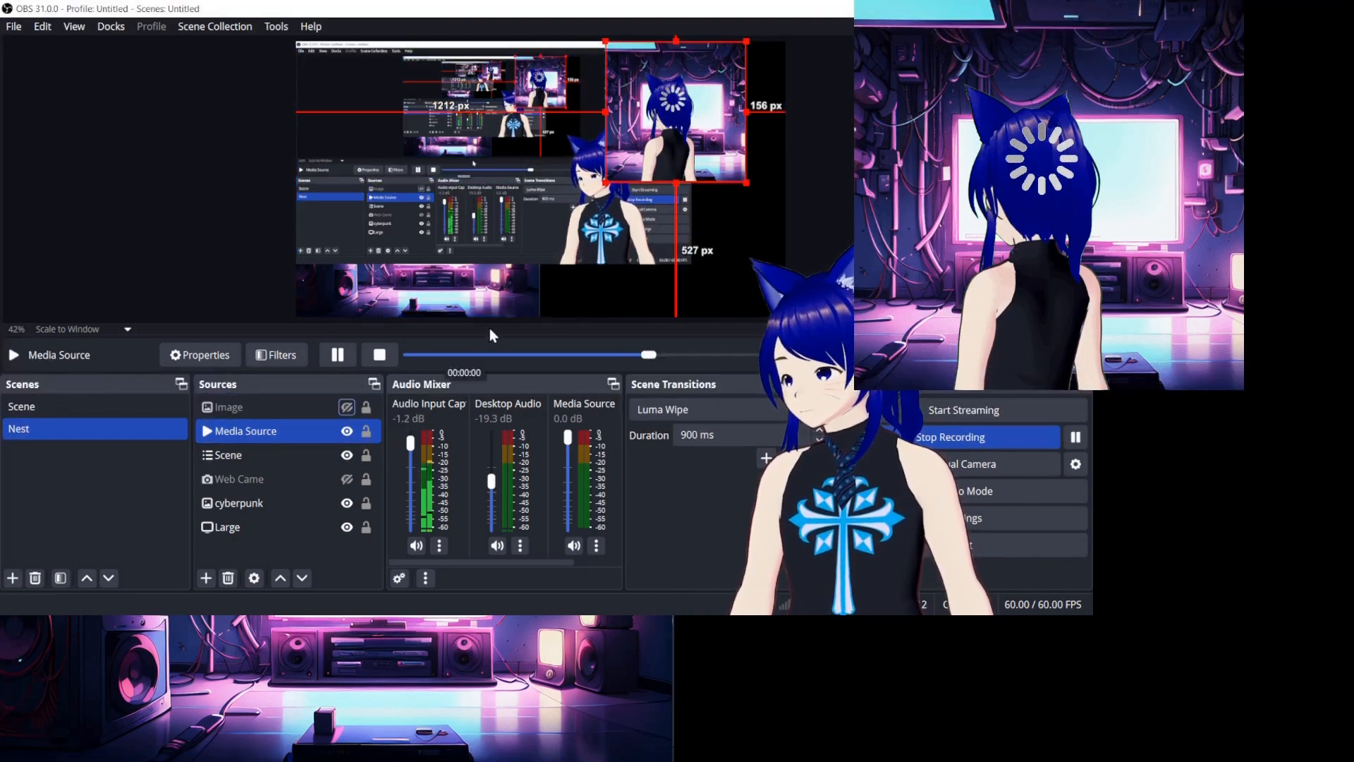
- Enlarge the nested Scene source in Nest until it fills the whole canvas
{"action": "left_click", "coordinate": [559, 198]}
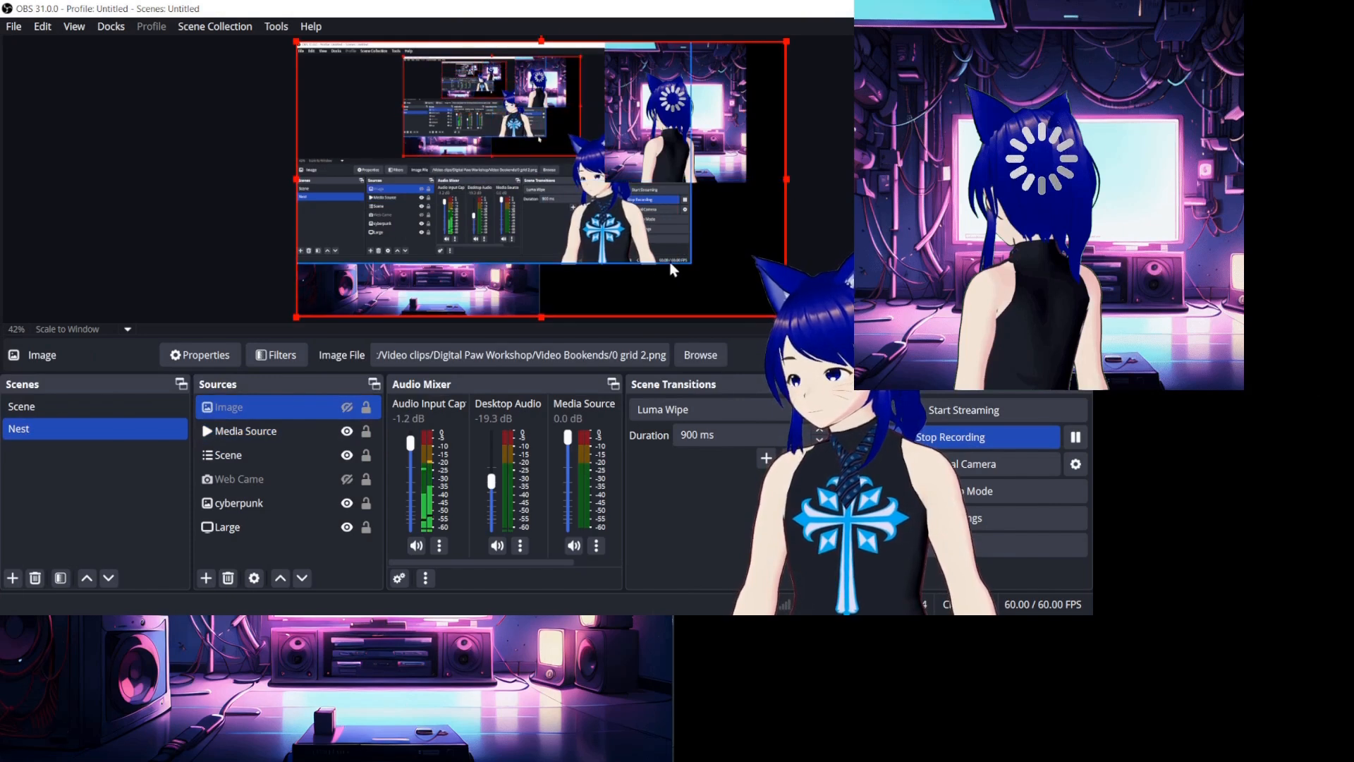
{"action": "left_click", "coordinate": [229, 454]}
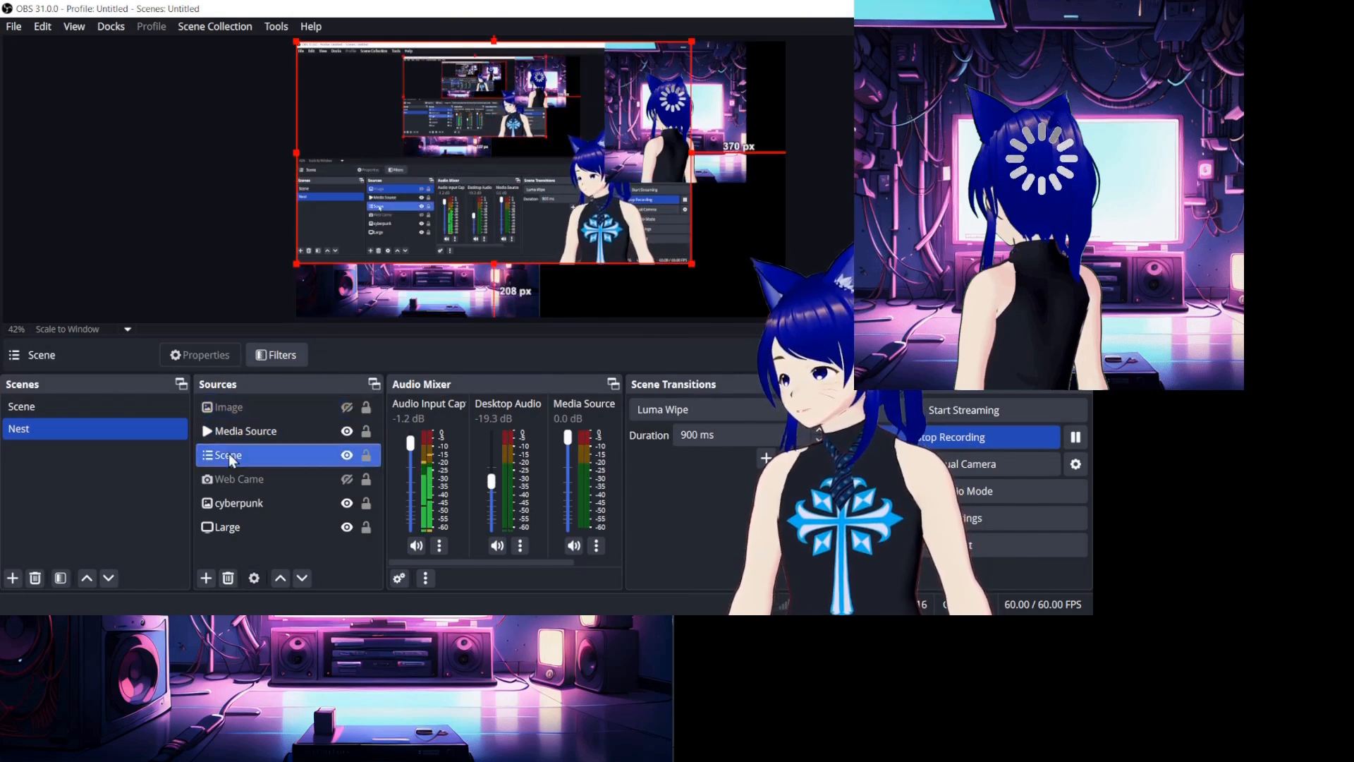
{"action": "left_click_drag", "start_coordinate": [691, 262], "coordinate": [973, 392]}
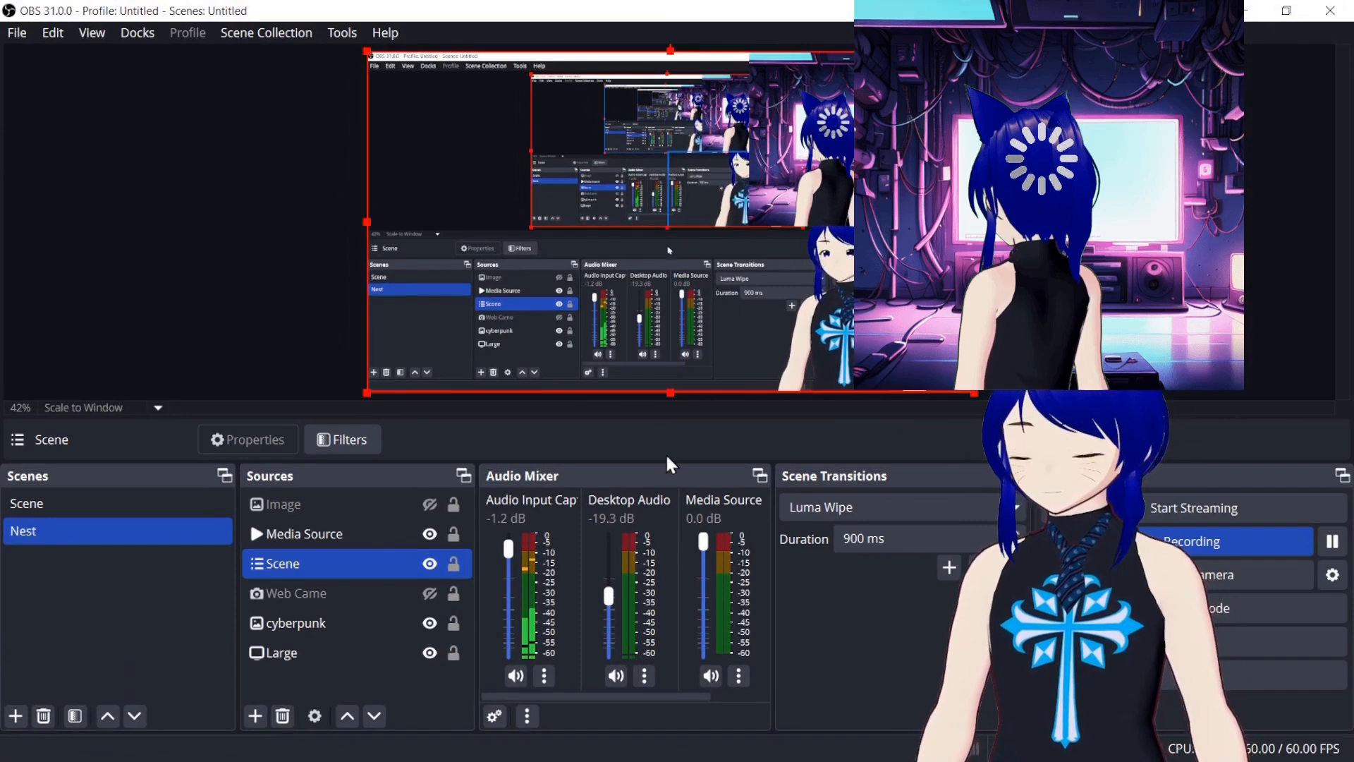
- Switch to Scene and set the scene transition to Fade
{"action": "left_click", "coordinate": [31, 505]}
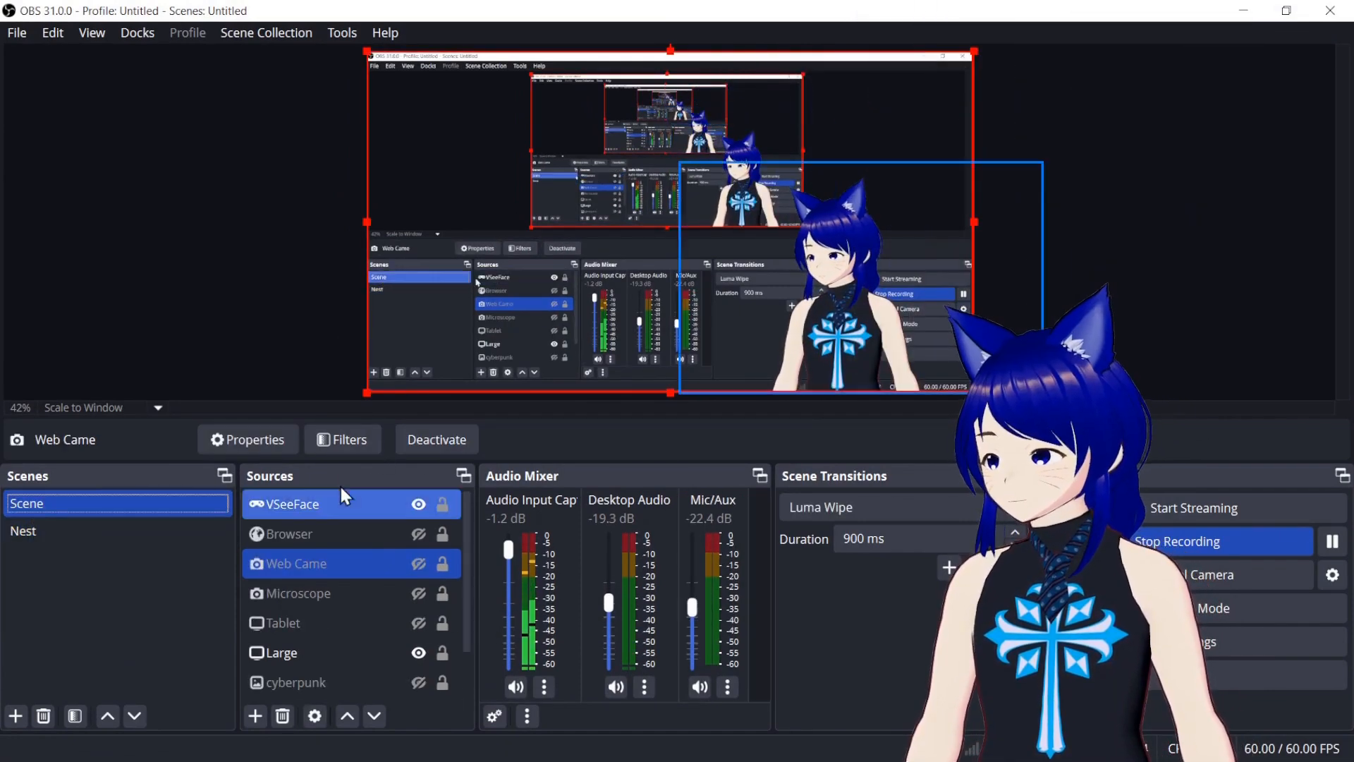
{"action": "left_click", "coordinate": [980, 506]}
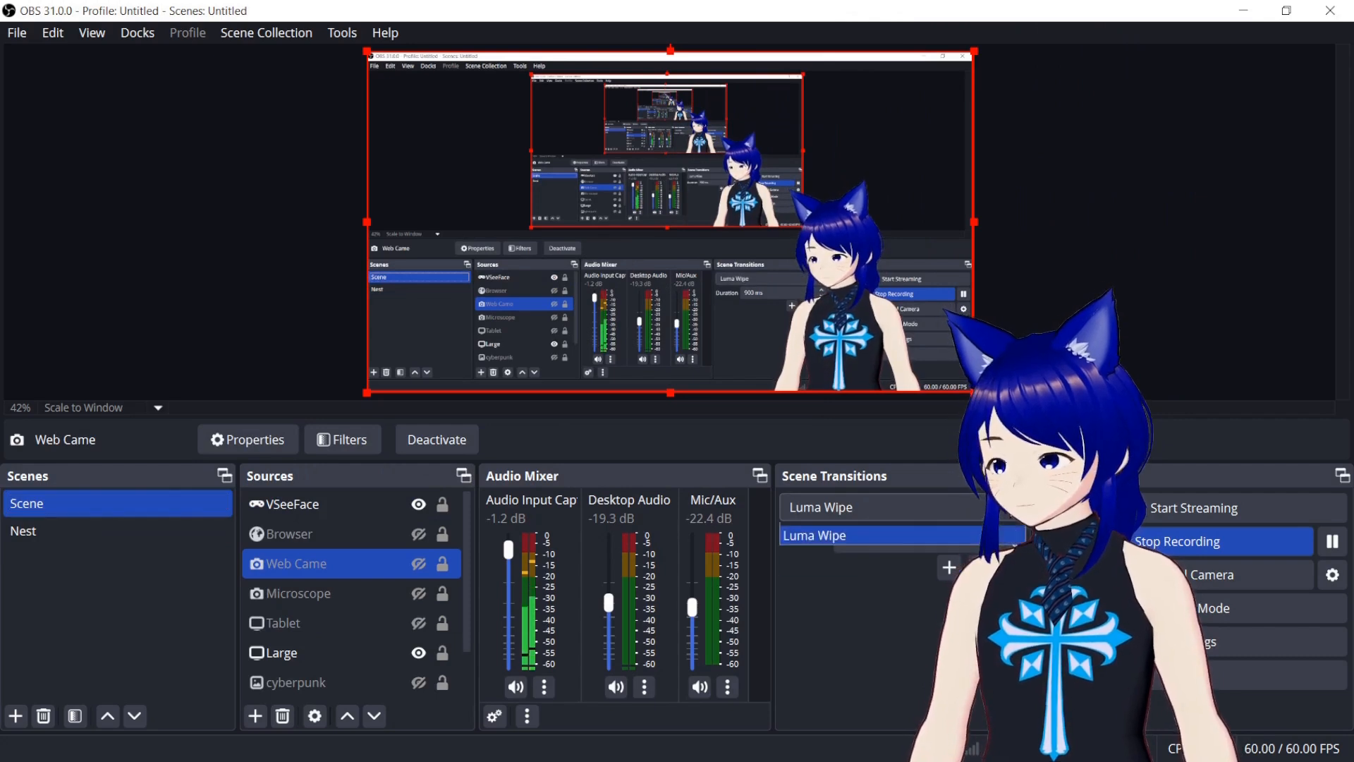
{"action": "left_click", "coordinate": [962, 547]}
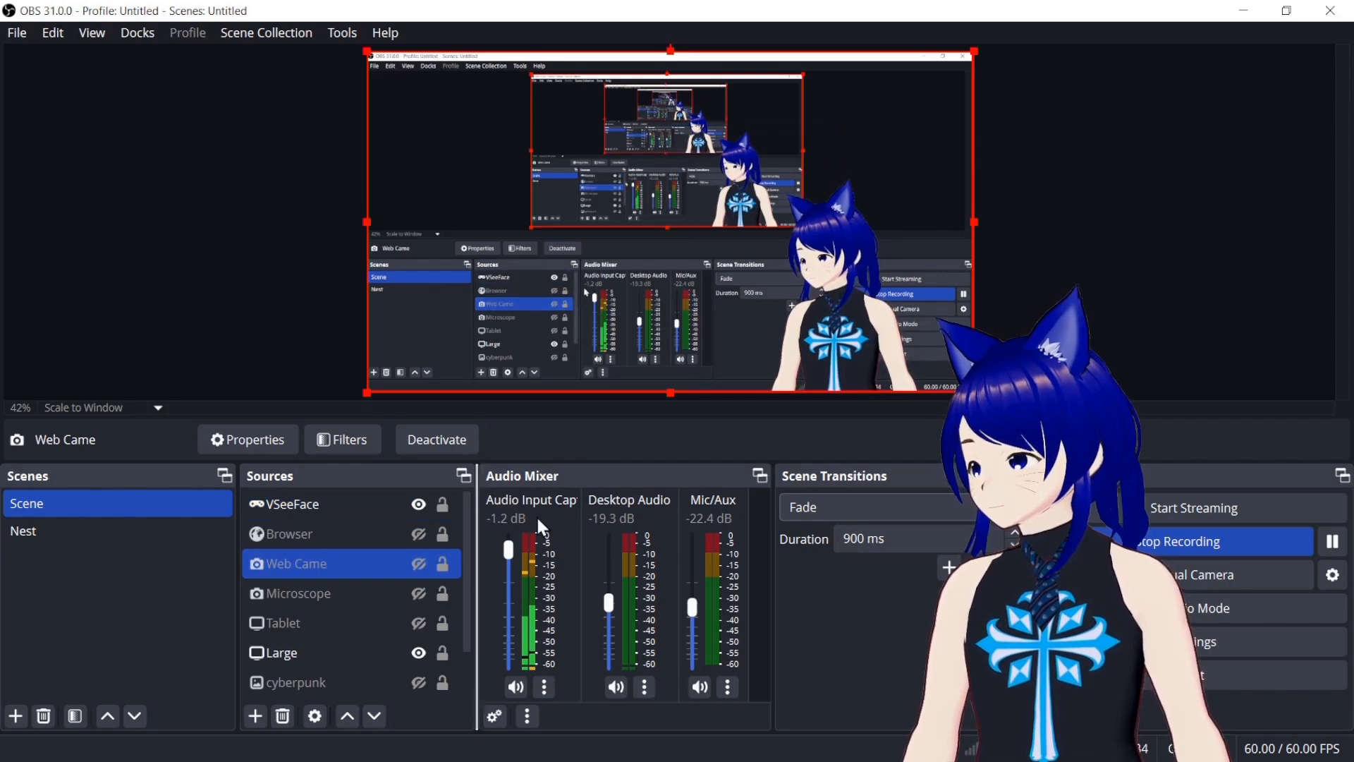
{"action": "left_click", "coordinate": [323, 627], "text": "ctrl"}
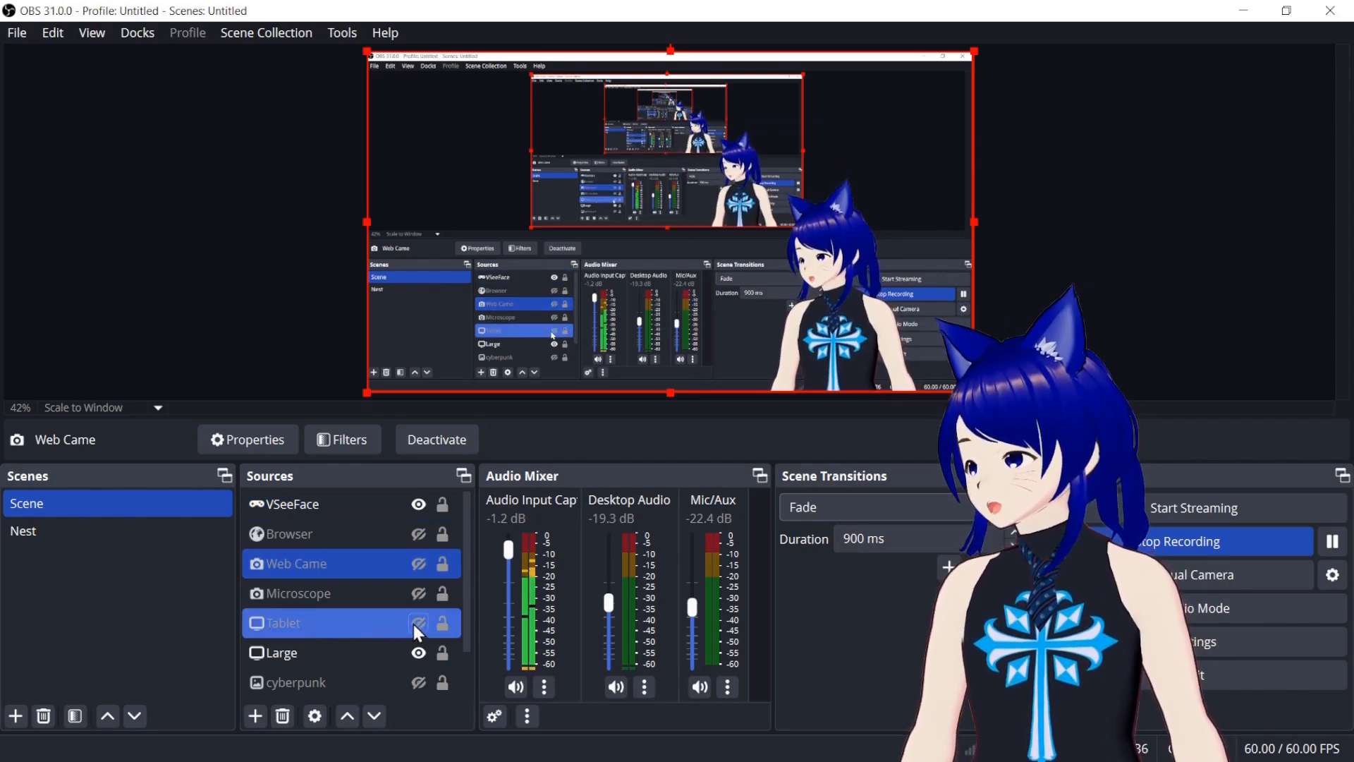